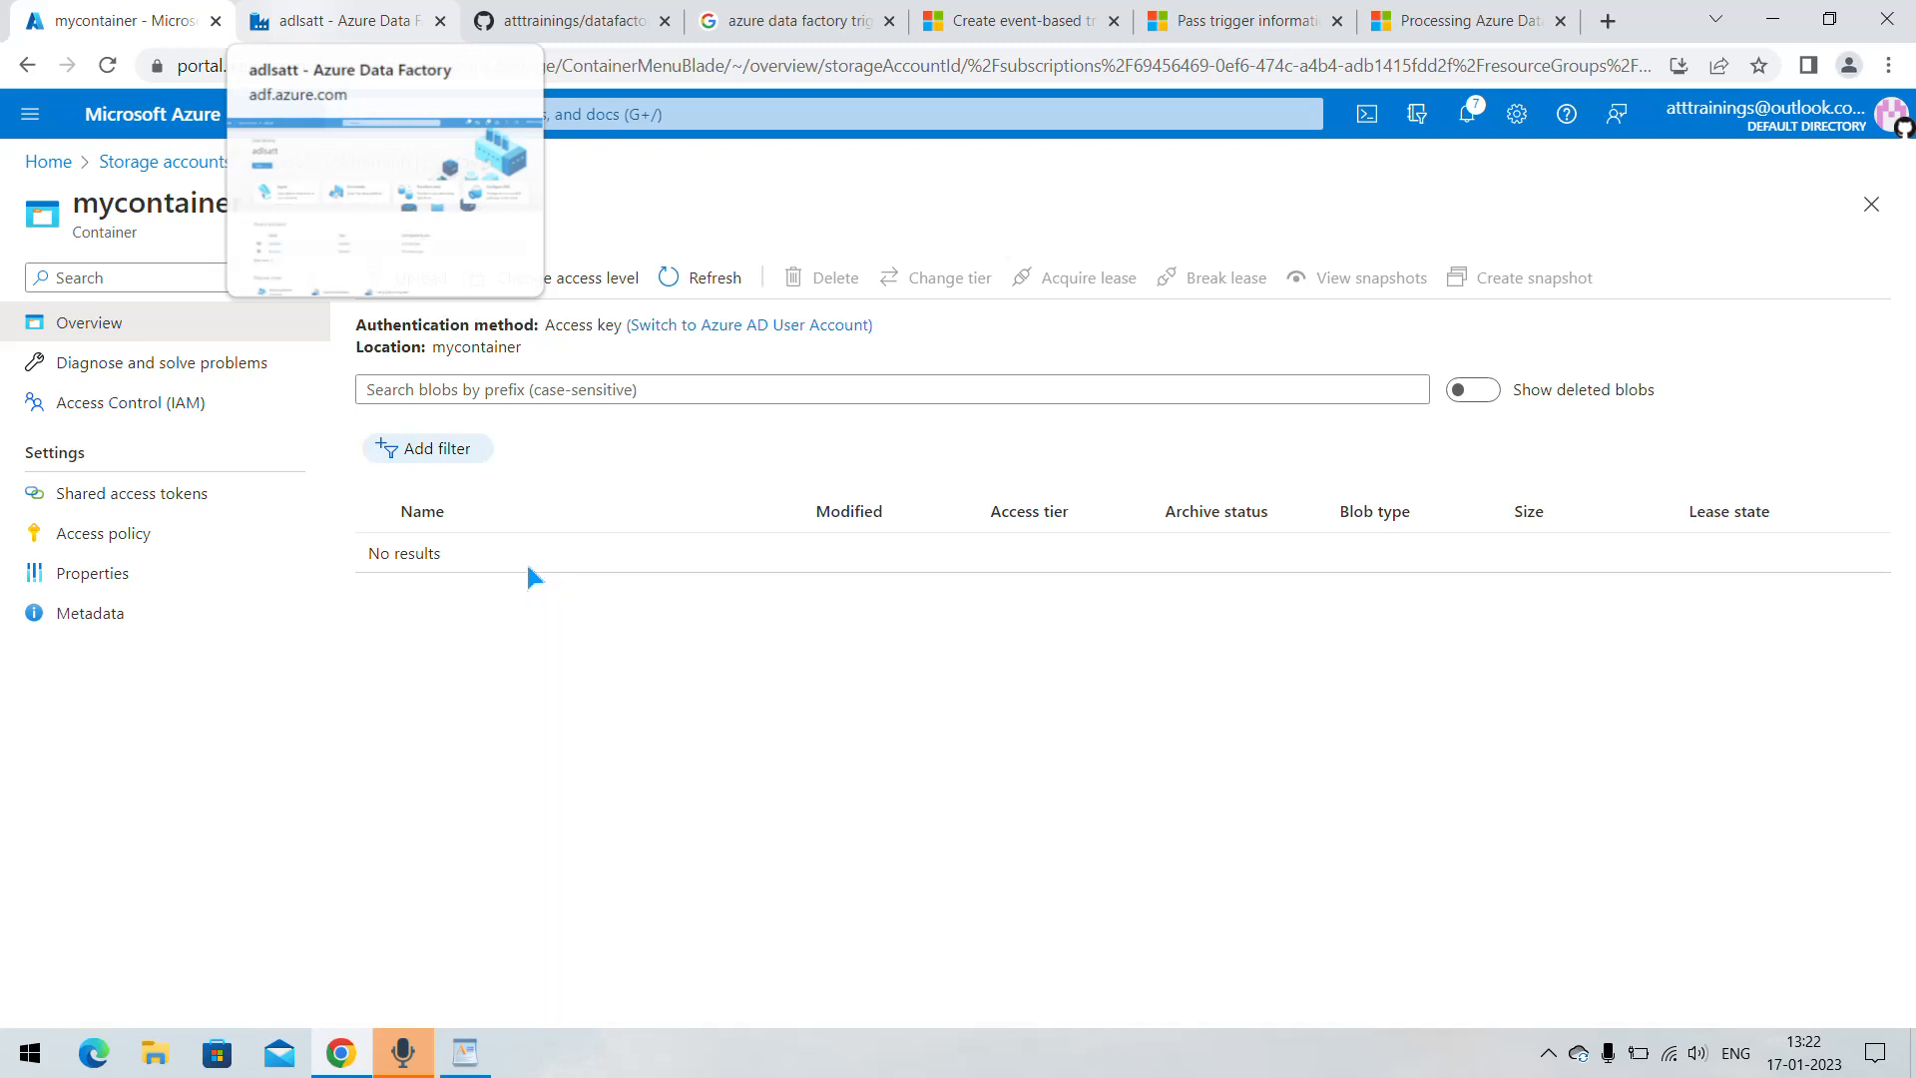
- Switch to the adlsatt data factory and start a new trigger of type Storage events
{"action": "left_click", "coordinate": [311, 22]}
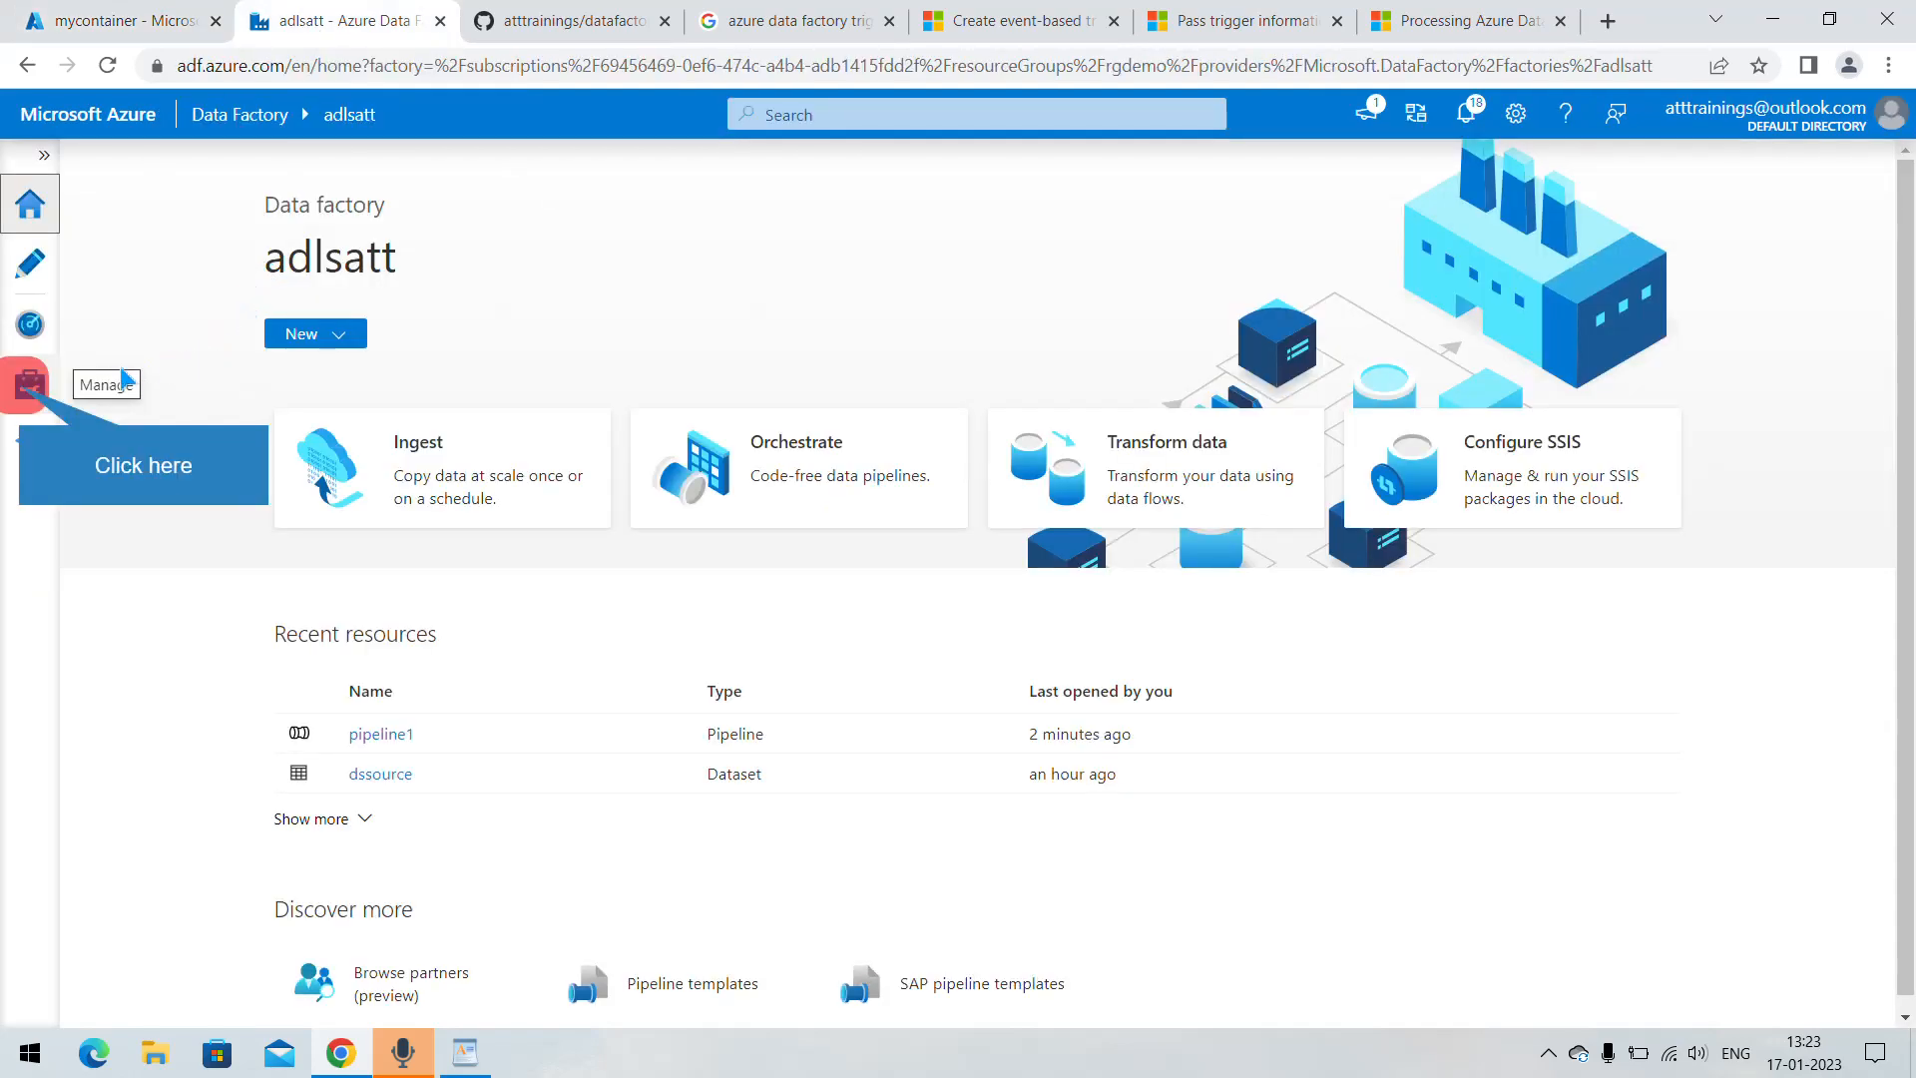
{"action": "left_click", "coordinate": [30, 383]}
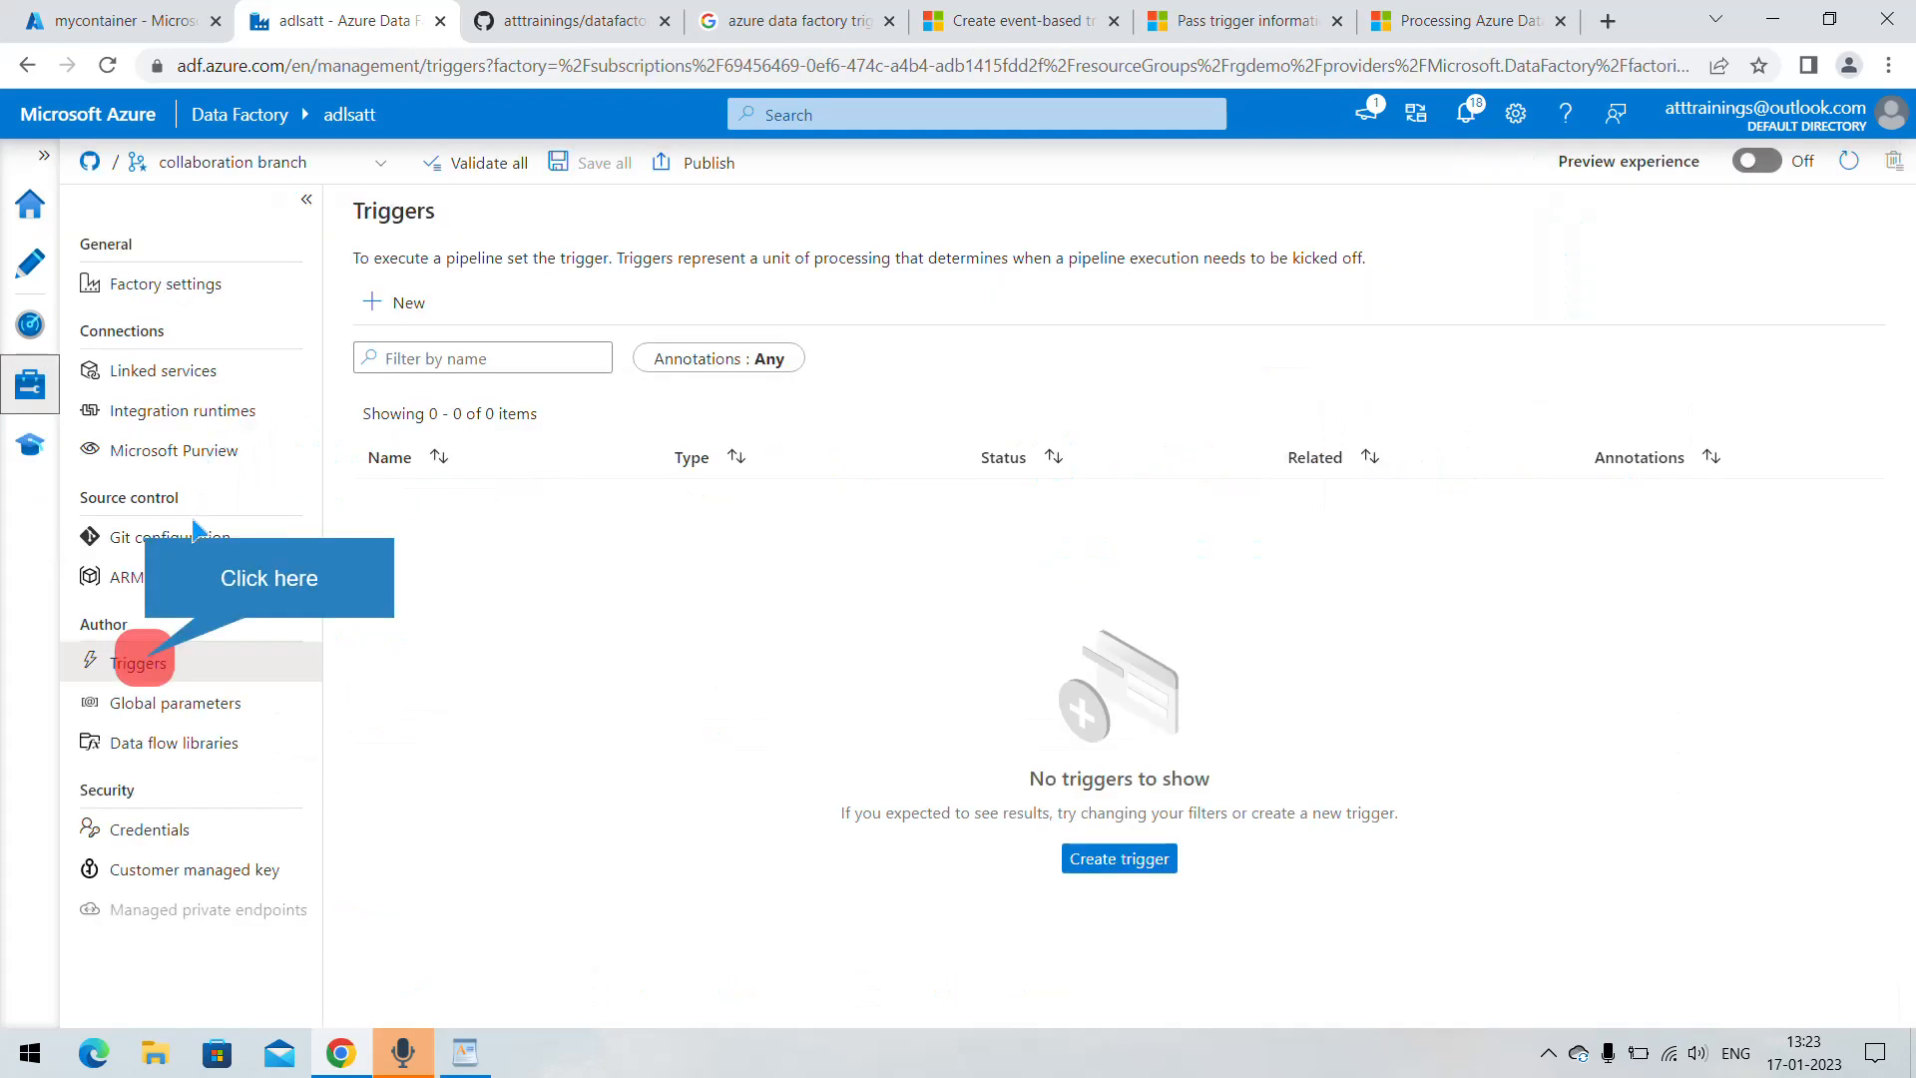
{"action": "left_click", "coordinate": [149, 666]}
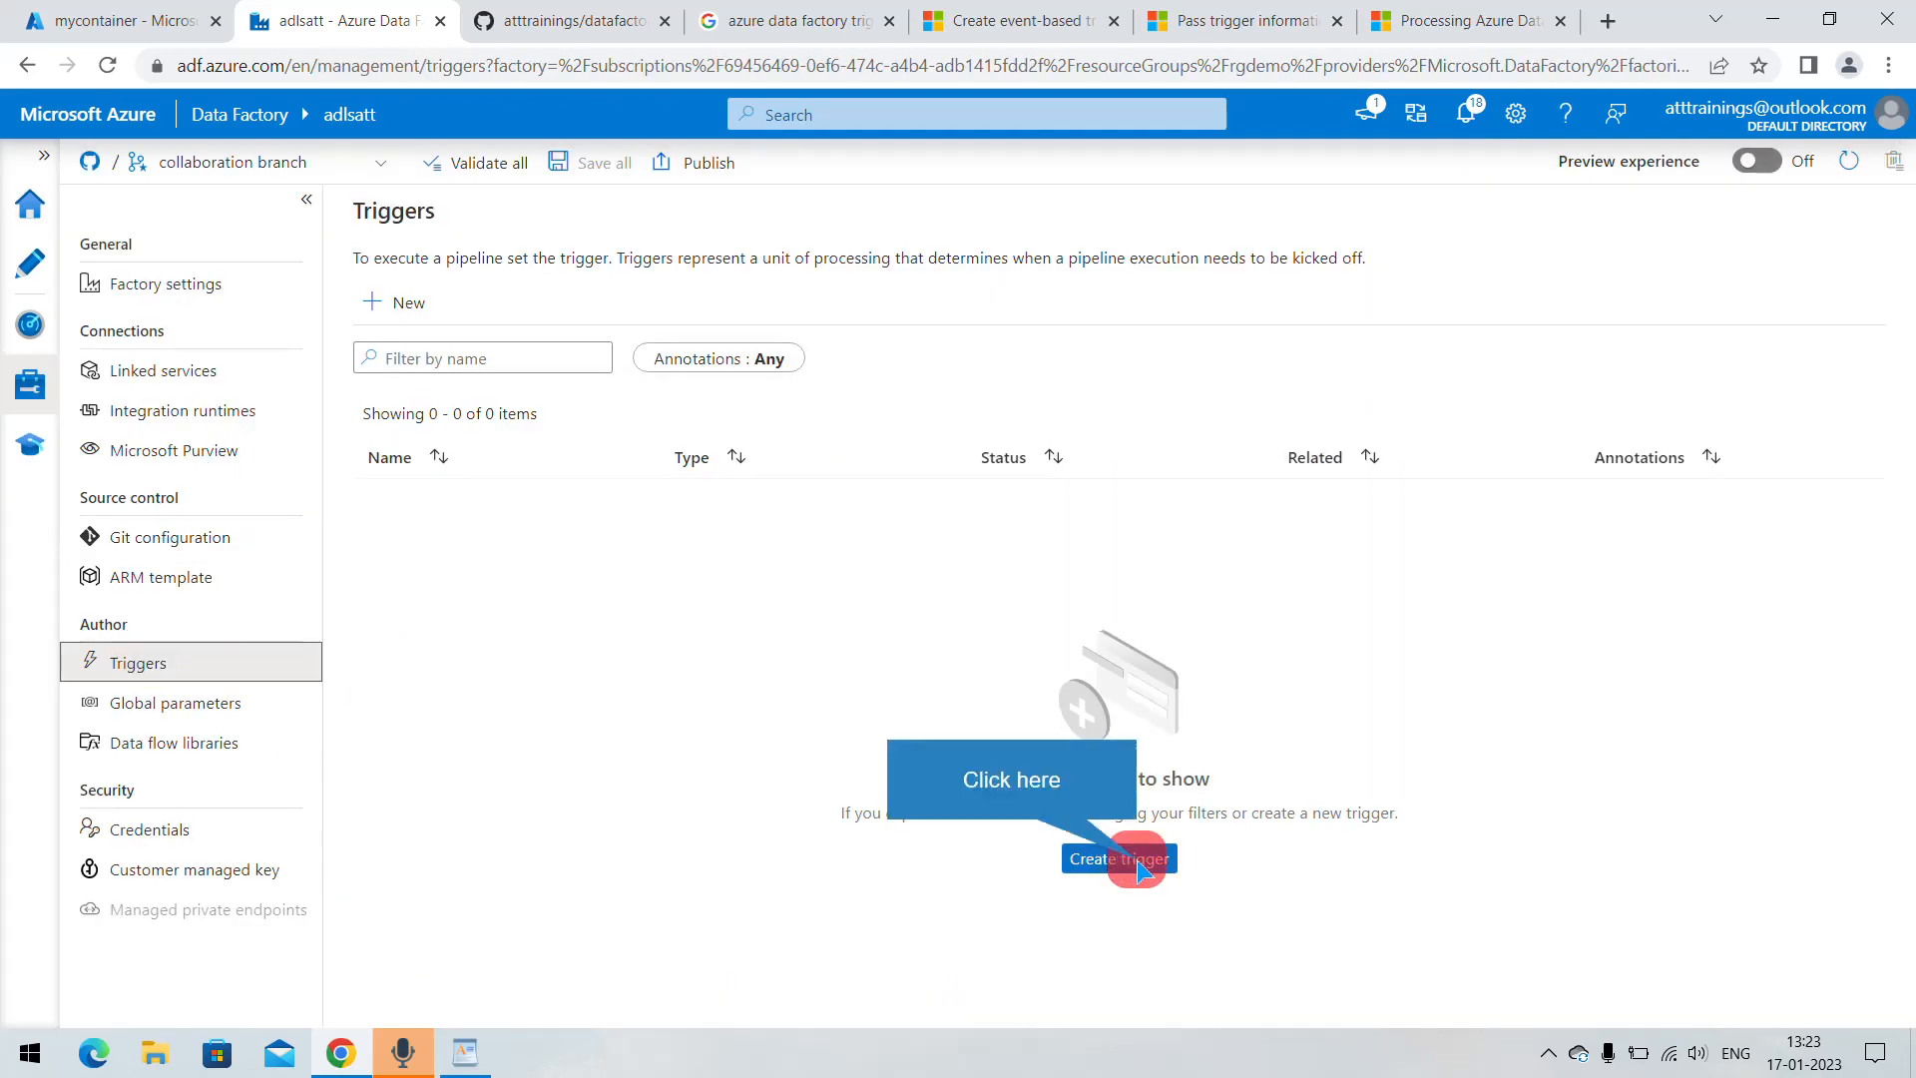
{"action": "left_click", "coordinate": [1132, 864]}
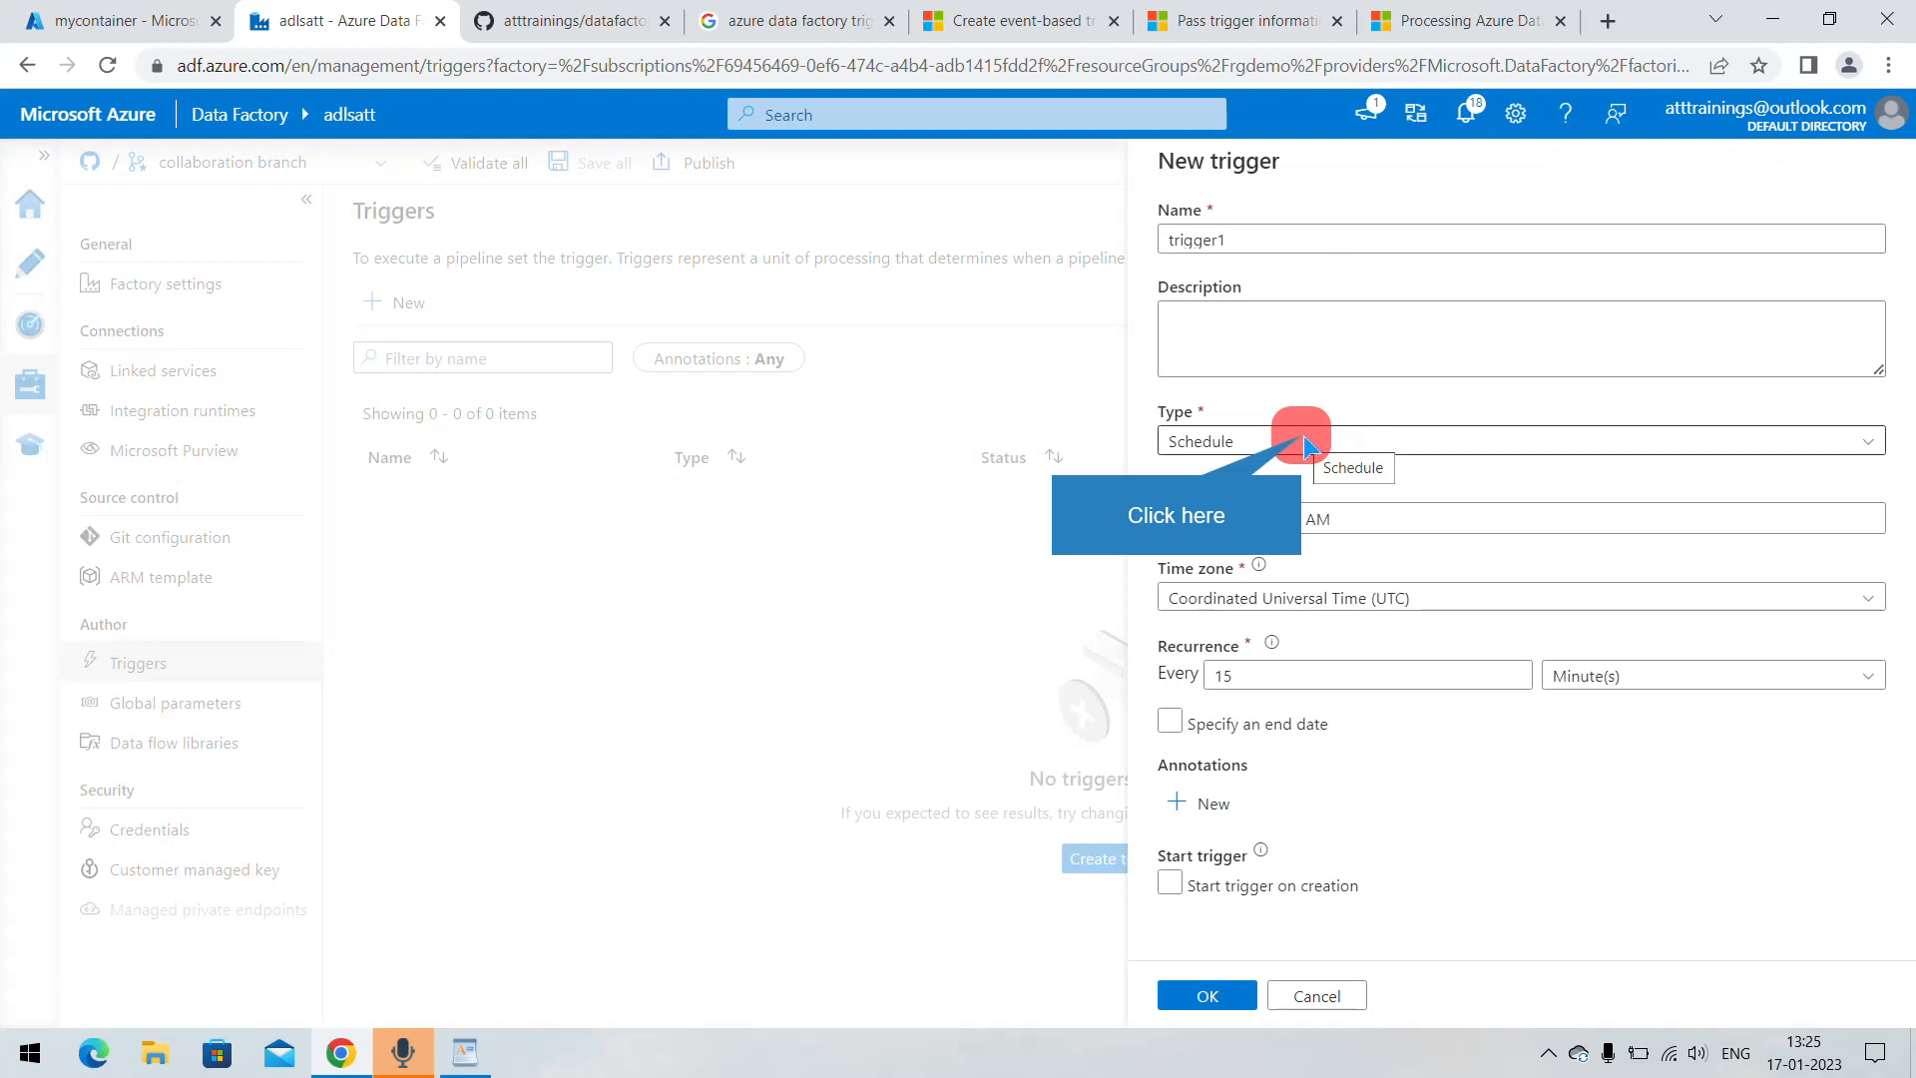
{"action": "left_click", "coordinate": [1305, 443]}
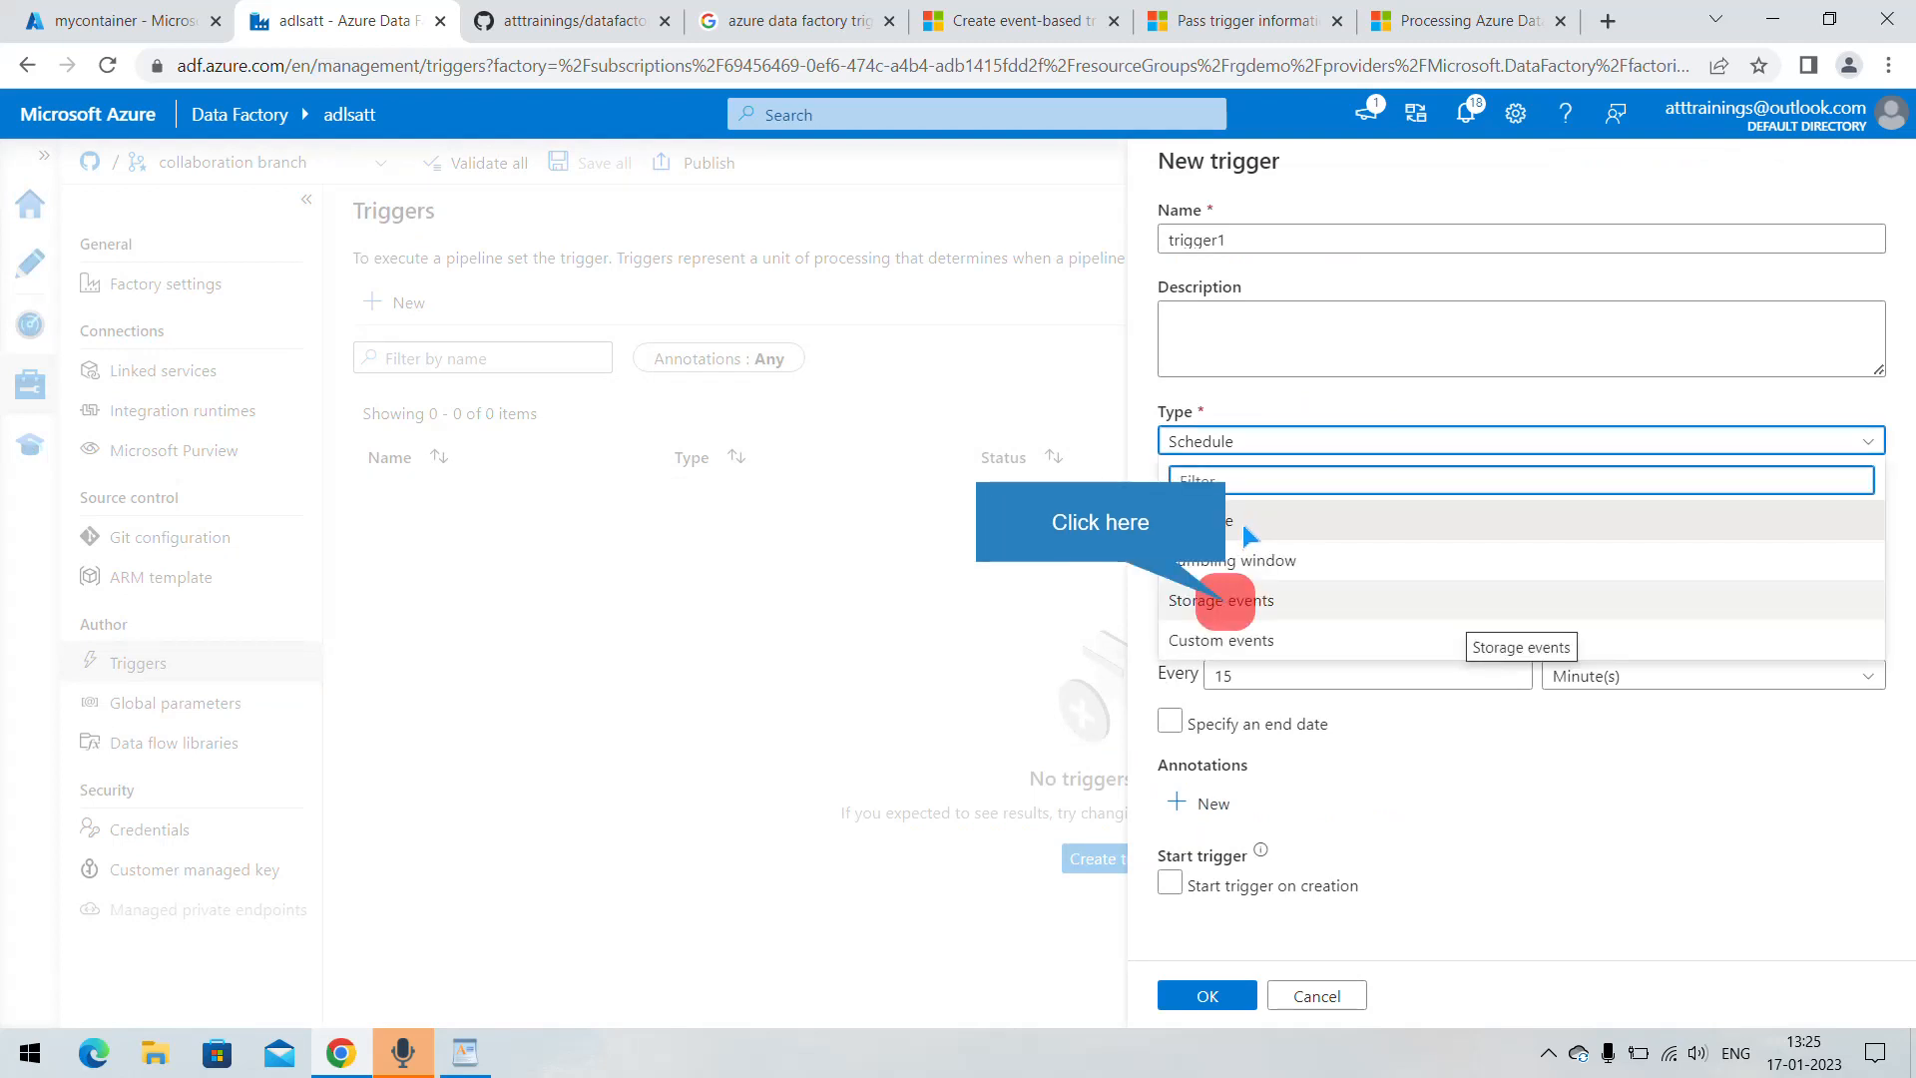
{"action": "left_click", "coordinate": [1234, 606]}
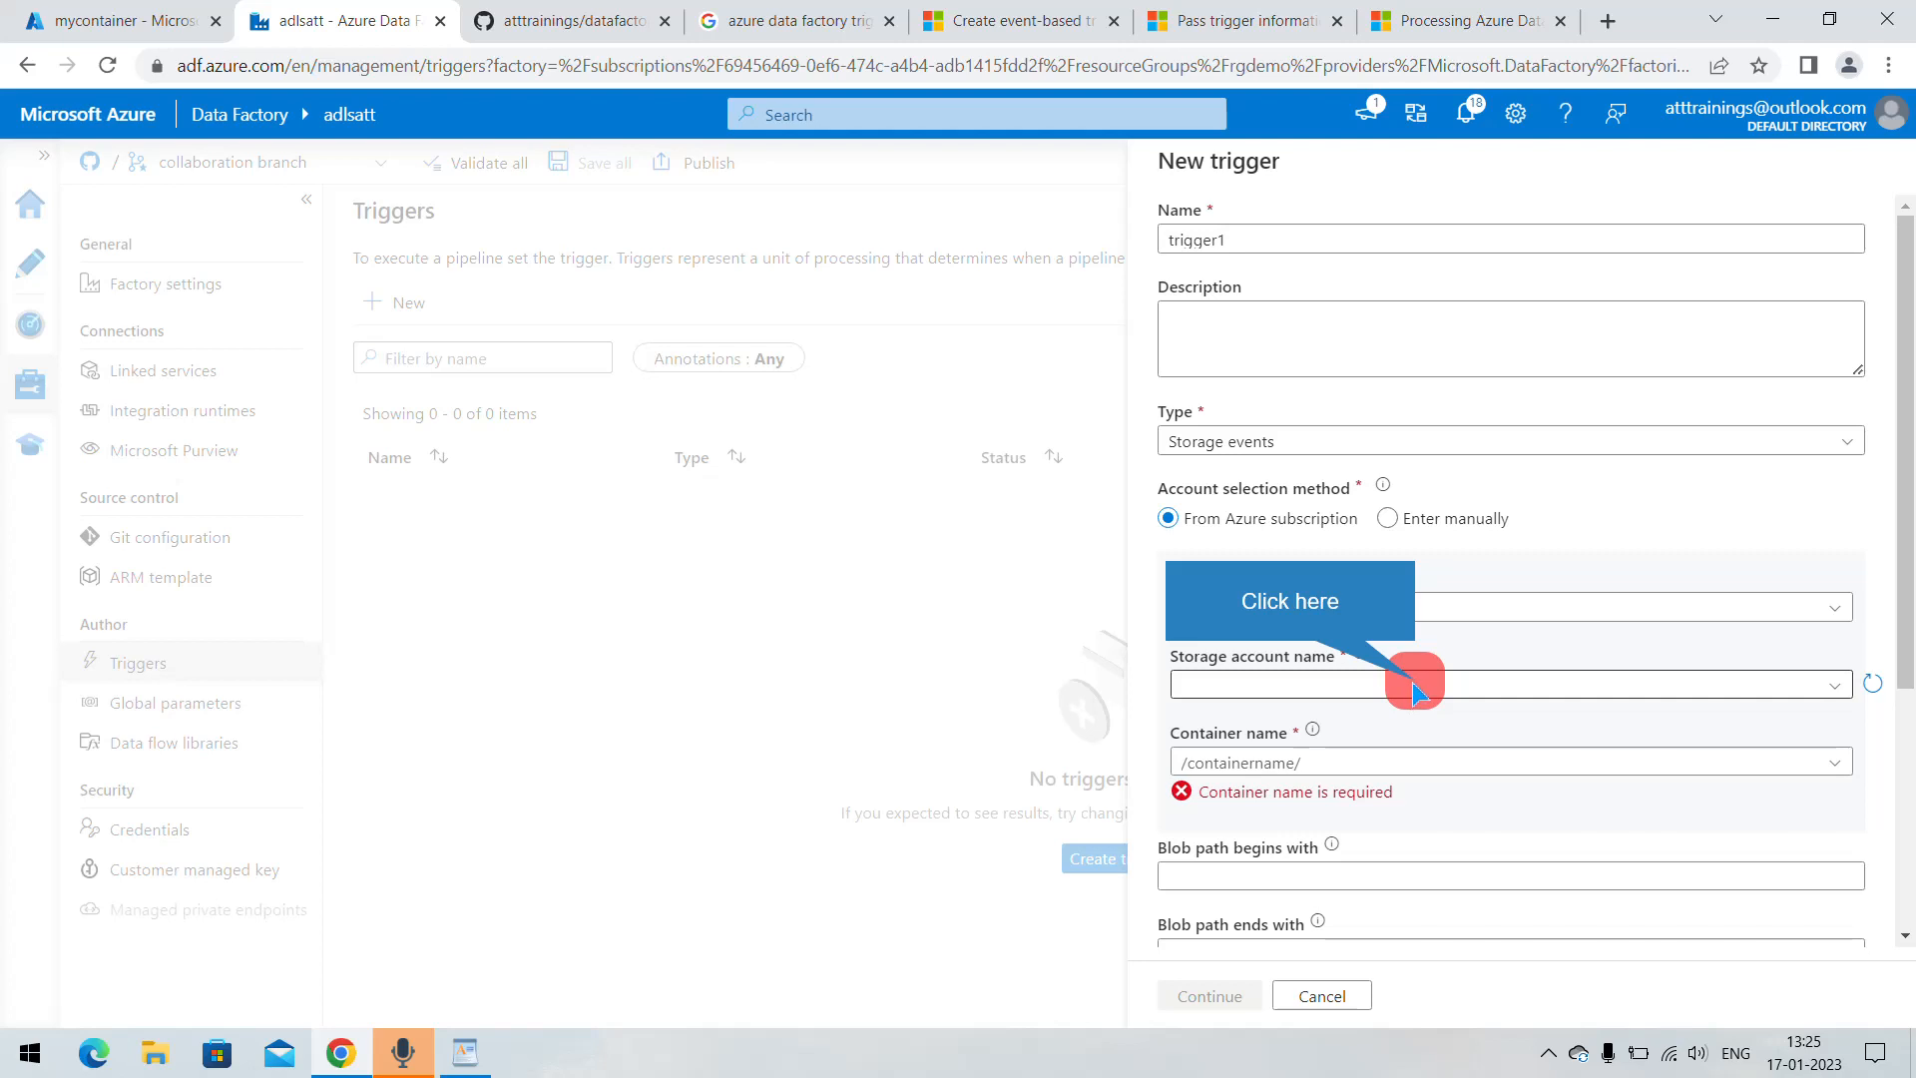
- Point the new trigger at storage account saag687788hhnnhh and its container mycontainer
{"action": "left_click", "coordinate": [1417, 687]}
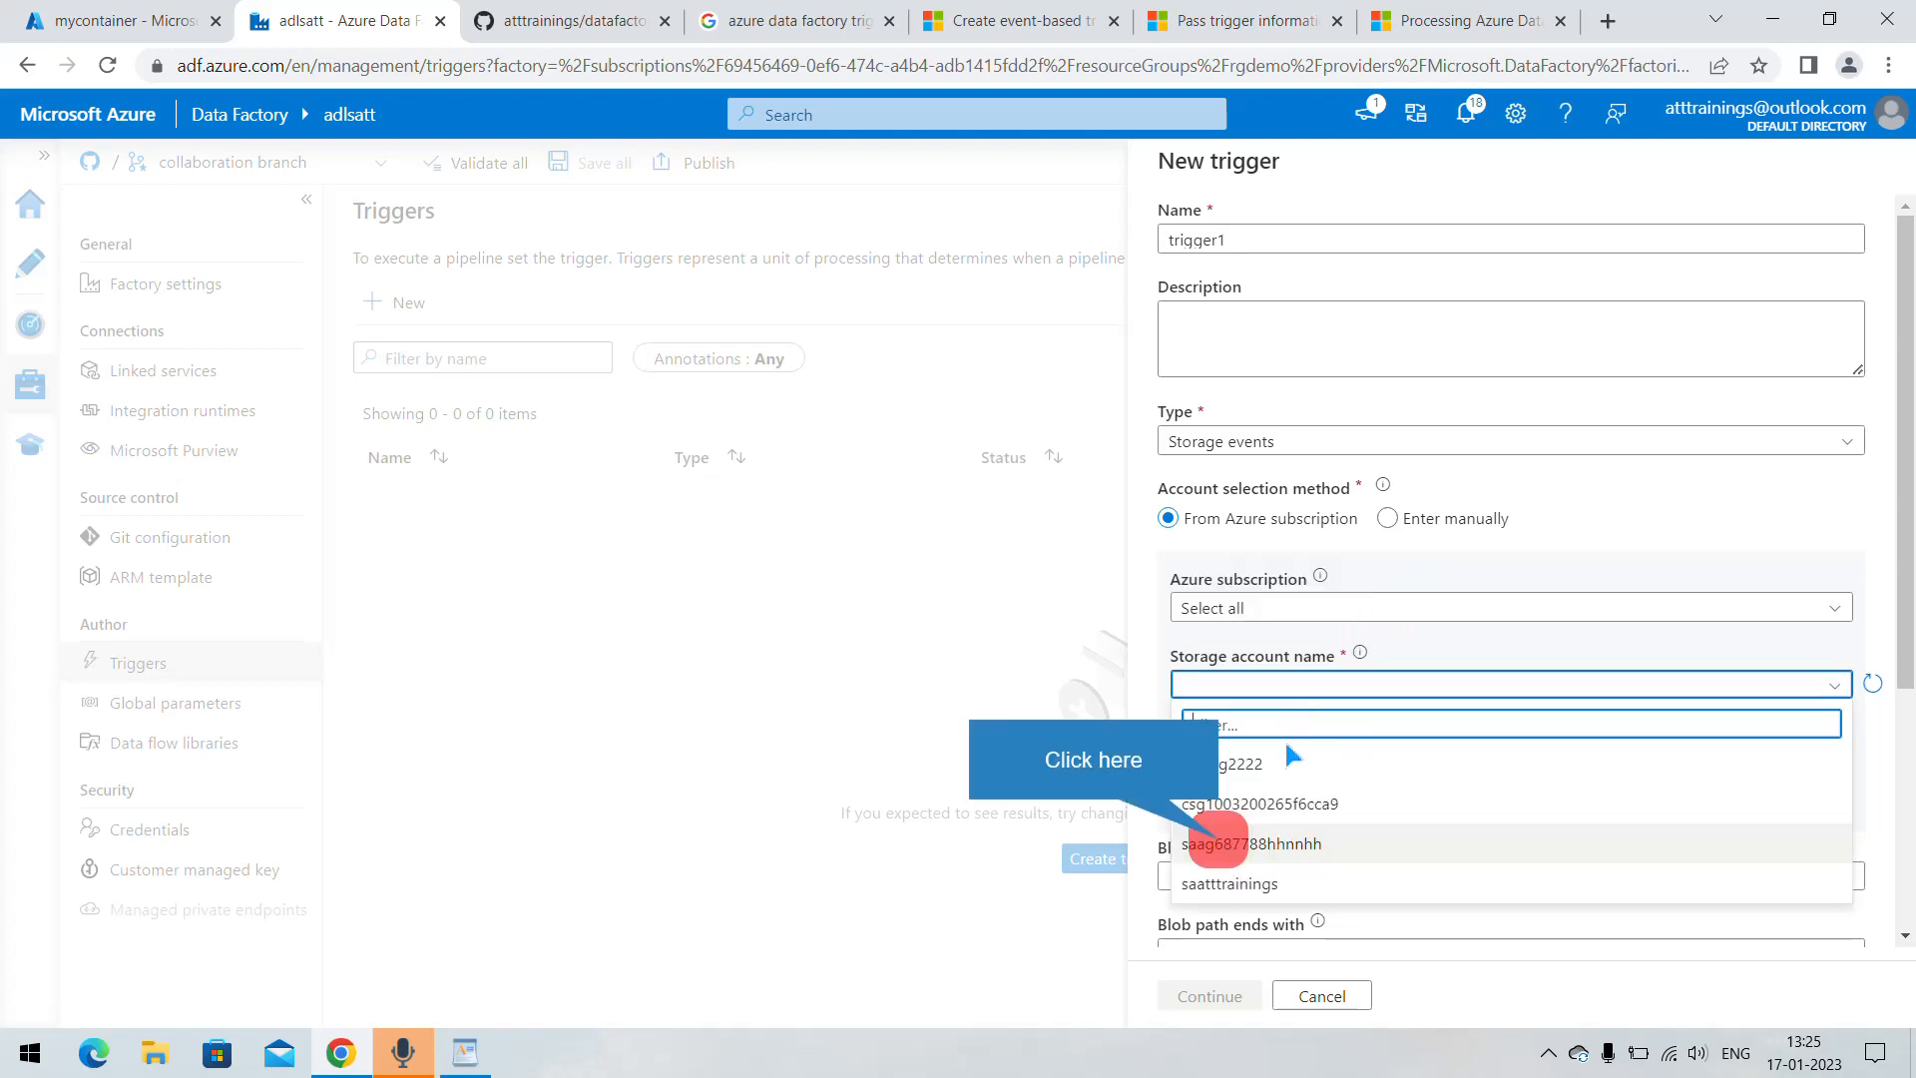
{"action": "left_click", "coordinate": [1224, 844]}
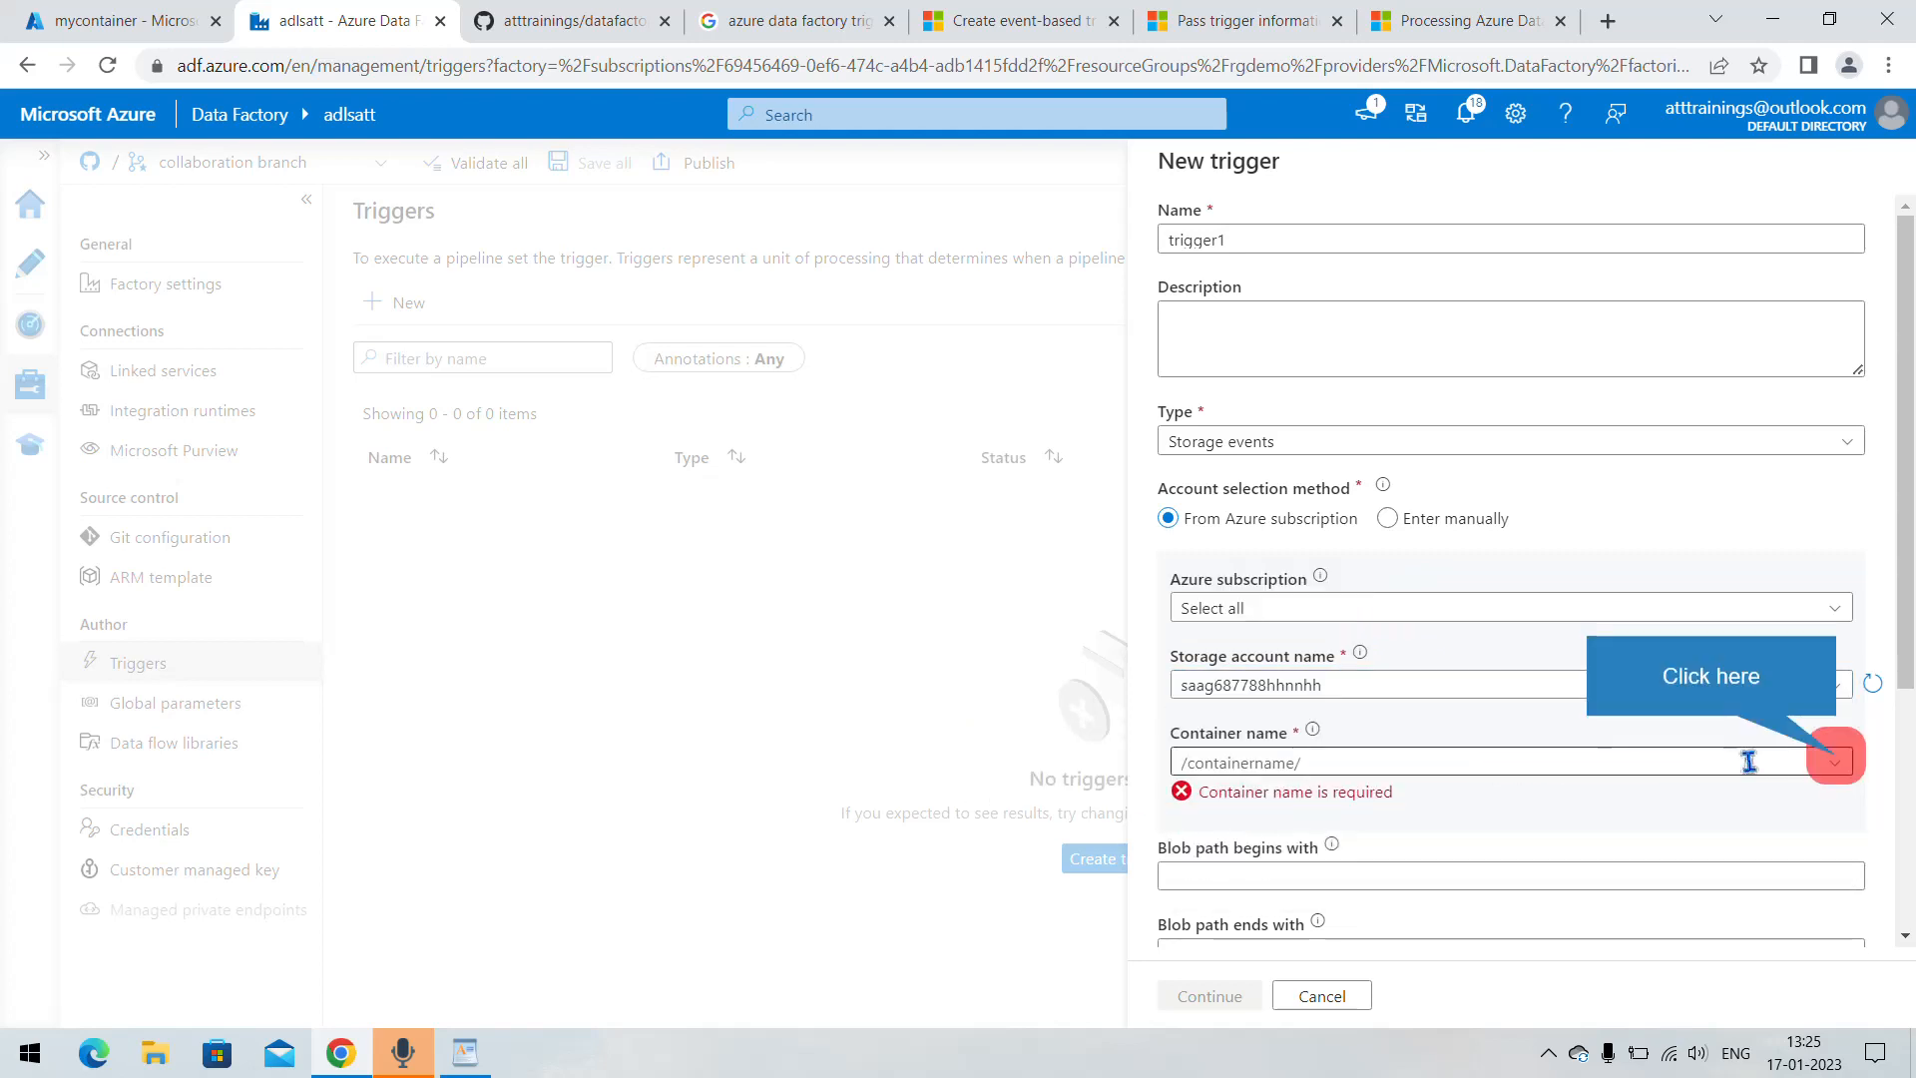
{"action": "left_click", "coordinate": [1836, 765]}
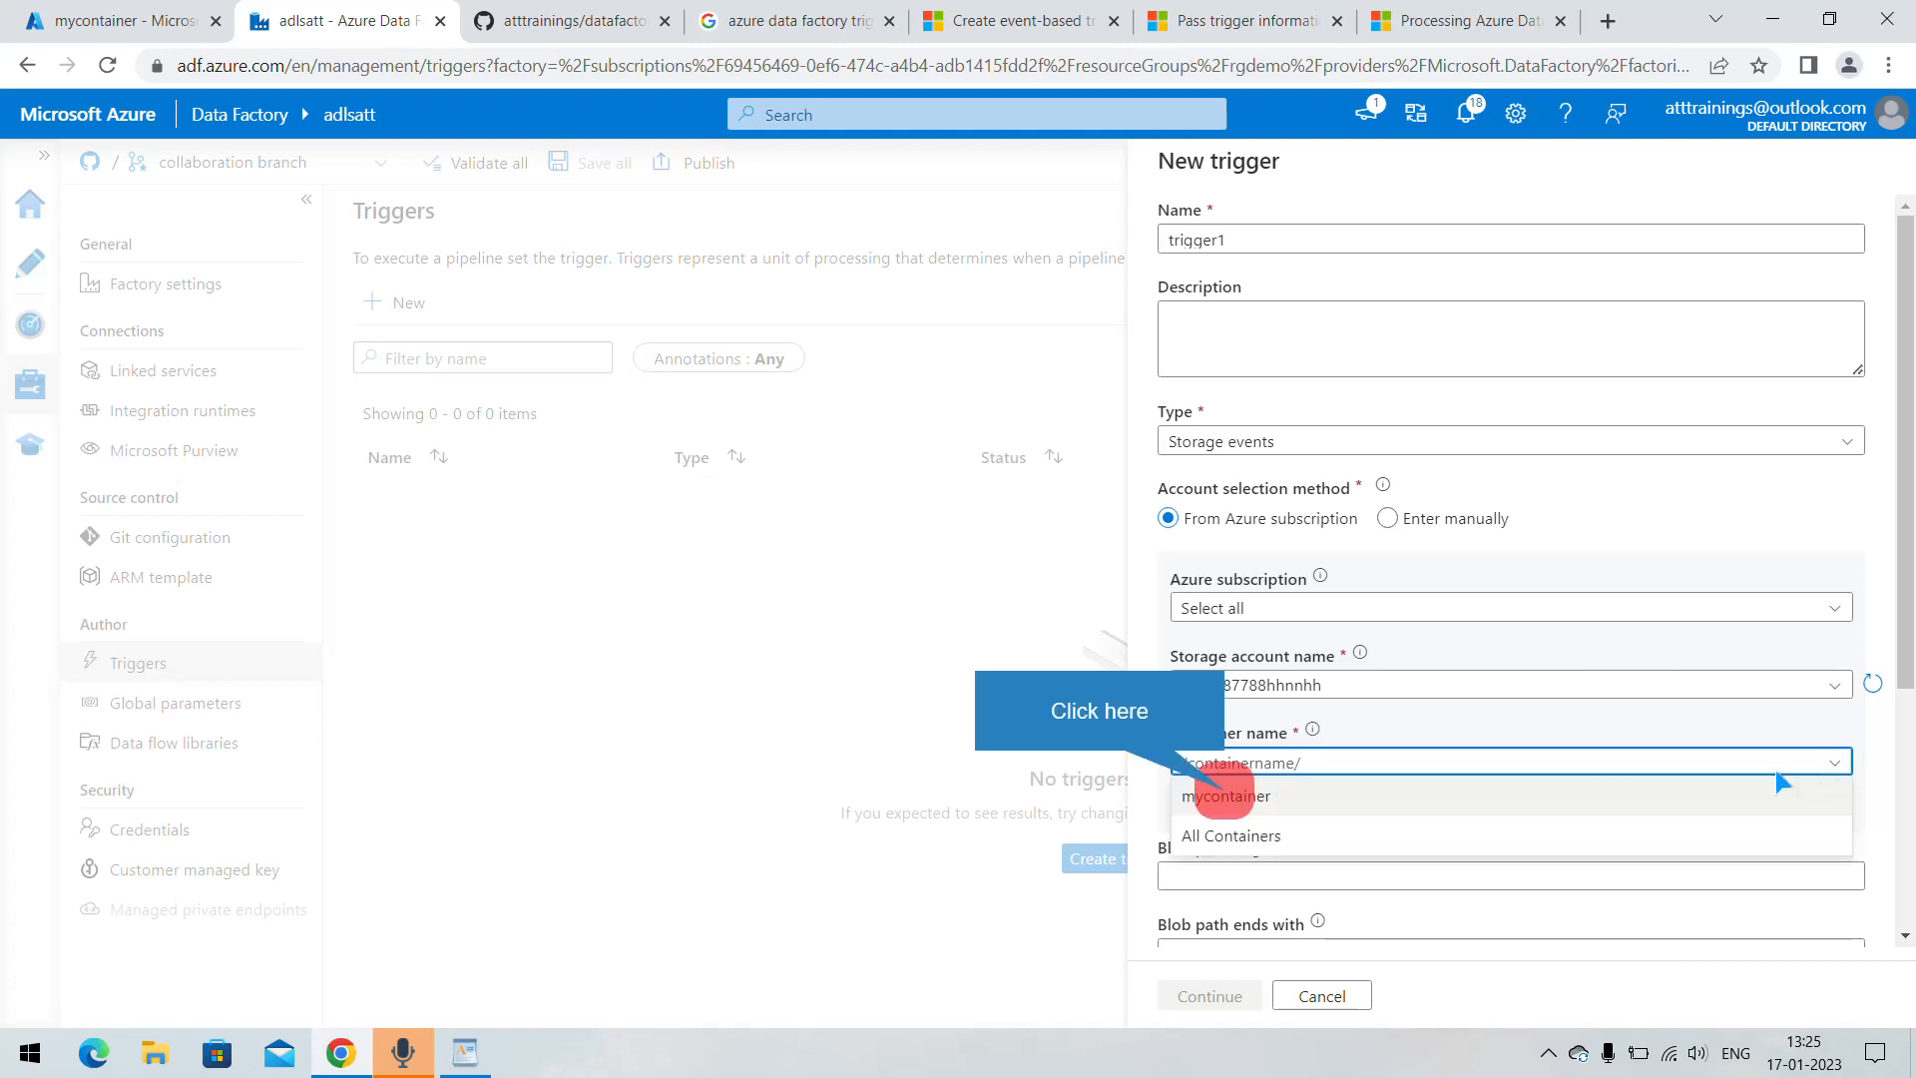
{"action": "left_click", "coordinate": [1788, 790]}
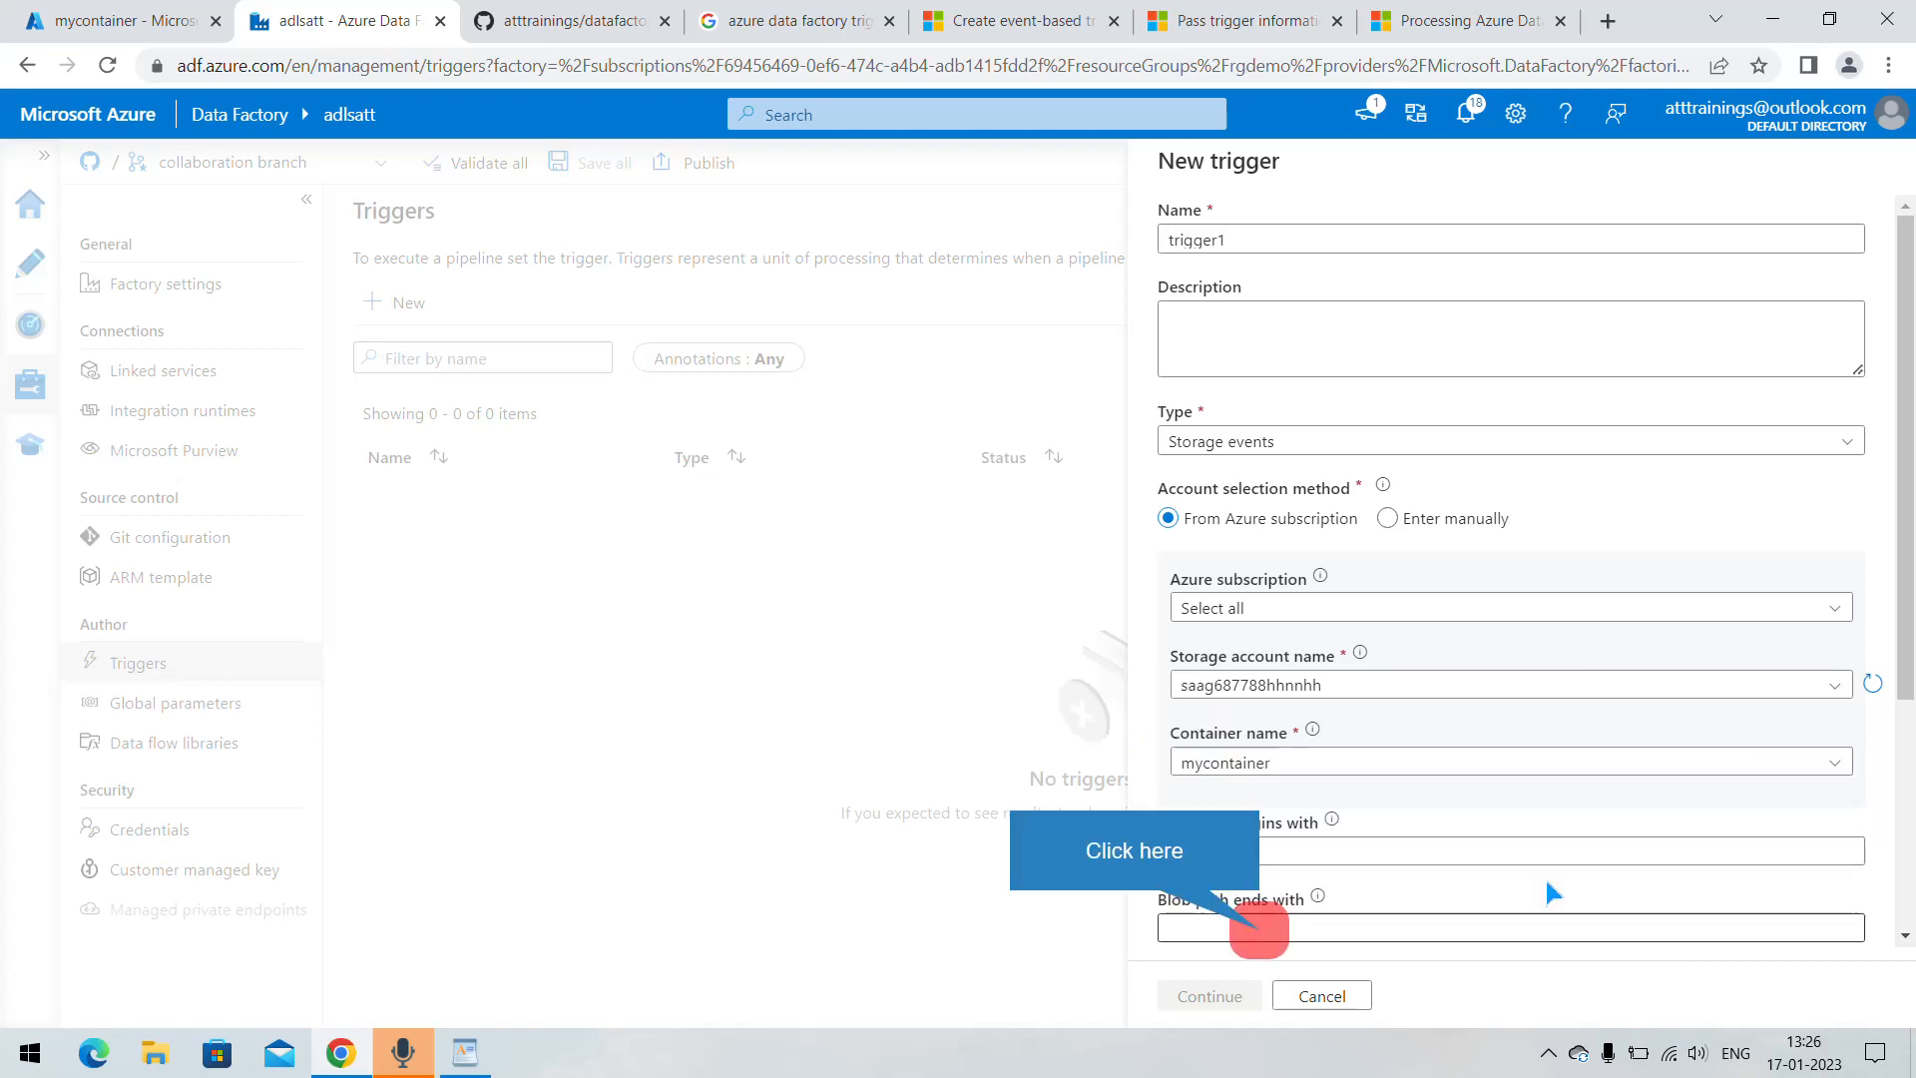
- Limit the trigger to blob paths ending with .csv and select the Blob created and Blob deleted events
{"action": "left_click", "coordinate": [1260, 931]}
{"action": "type", "text": ".csv"}
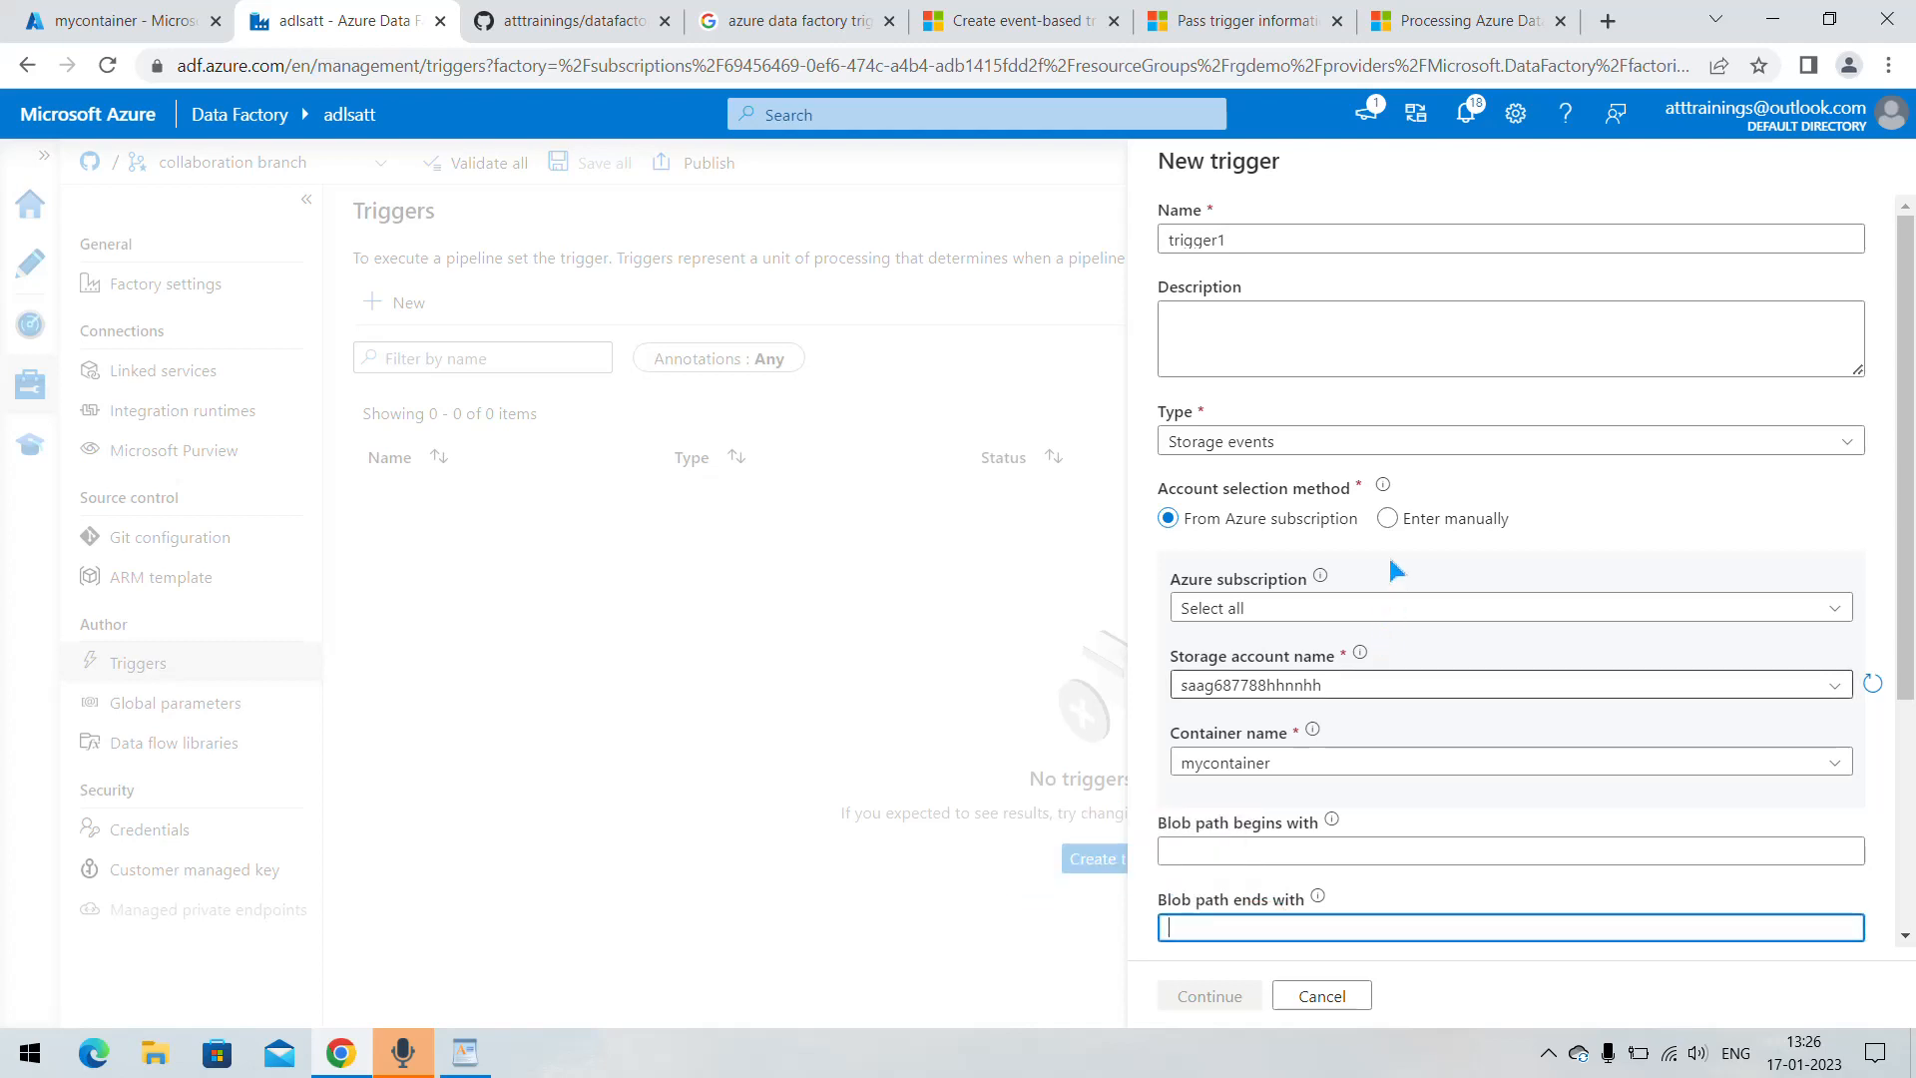
{"action": "scroll", "coordinate": [1462, 836], "scroll_direction": "down", "scroll_amount": 4}
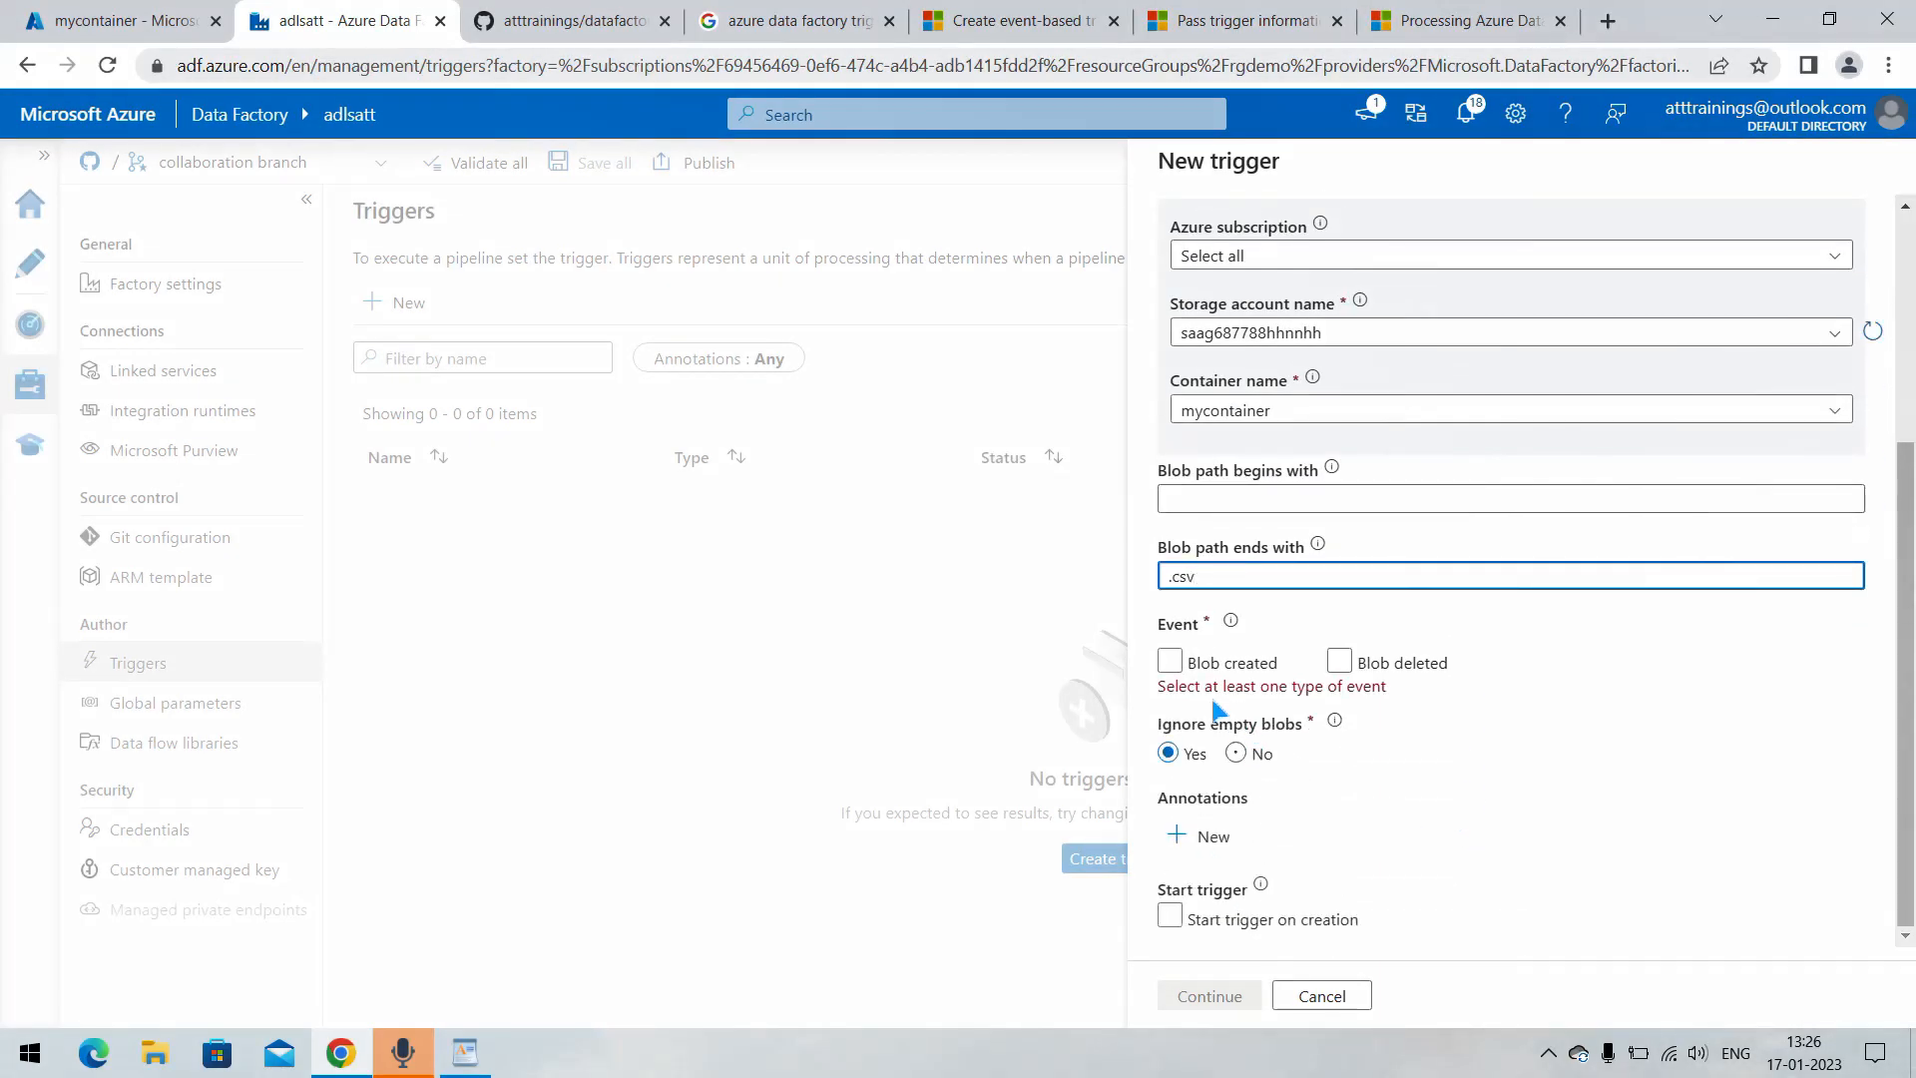
{"action": "left_click", "coordinate": [1173, 667]}
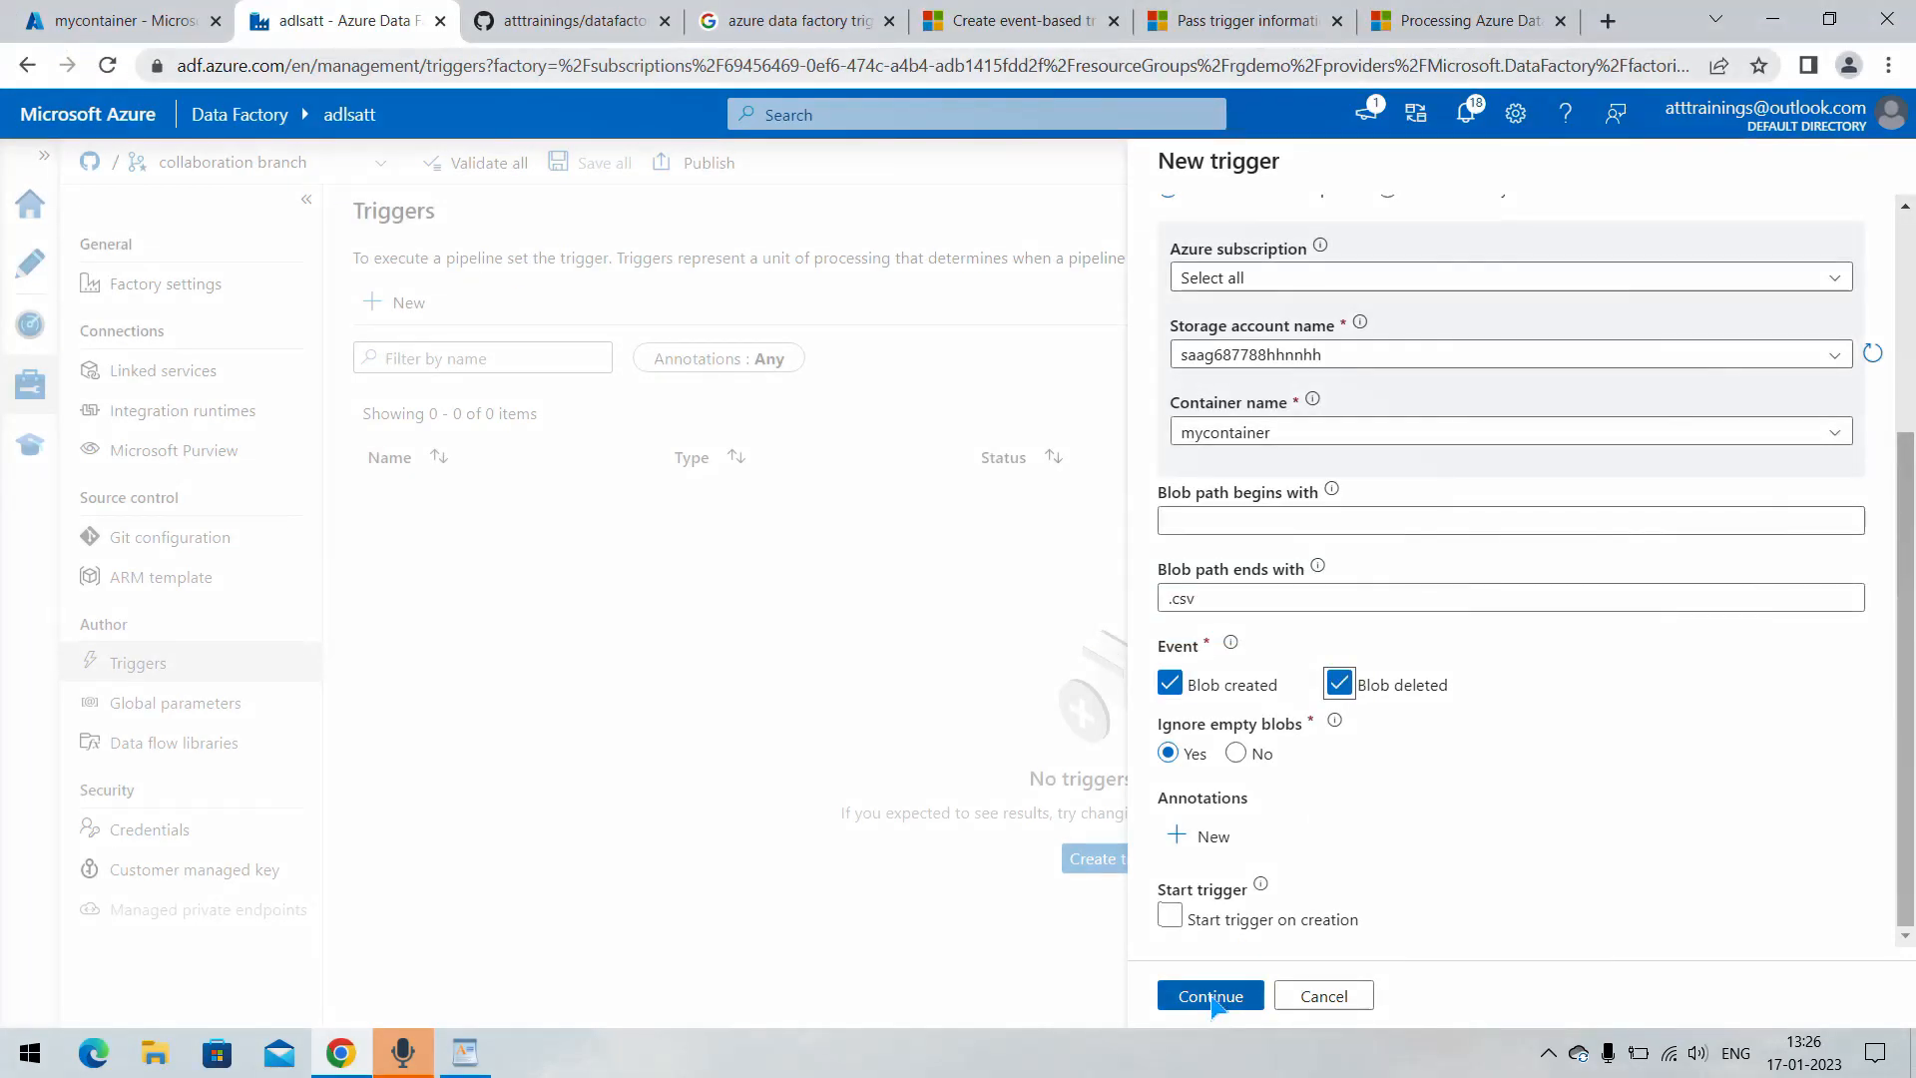
- Finish creating the storage events trigger through its data preview and start it from the trigger list
{"action": "left_click", "coordinate": [1210, 996]}
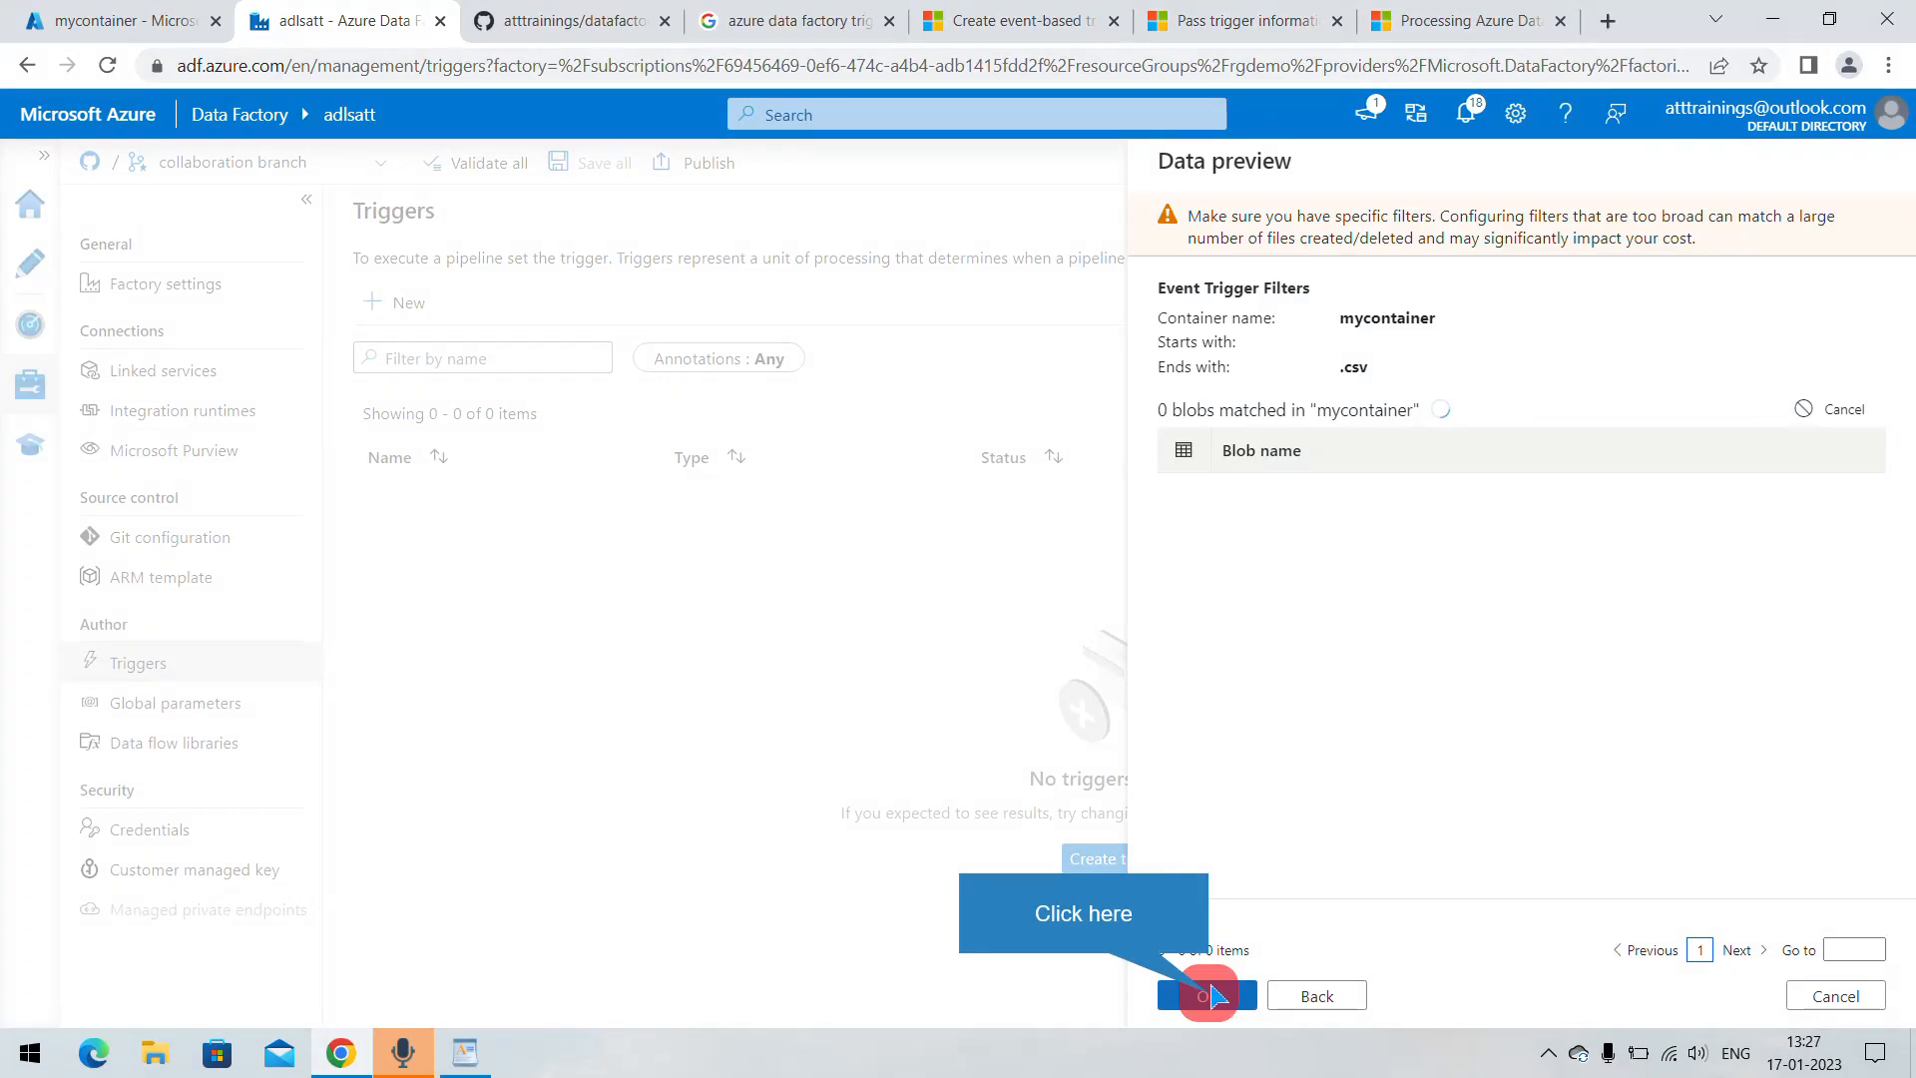
{"action": "left_click", "coordinate": [1210, 994]}
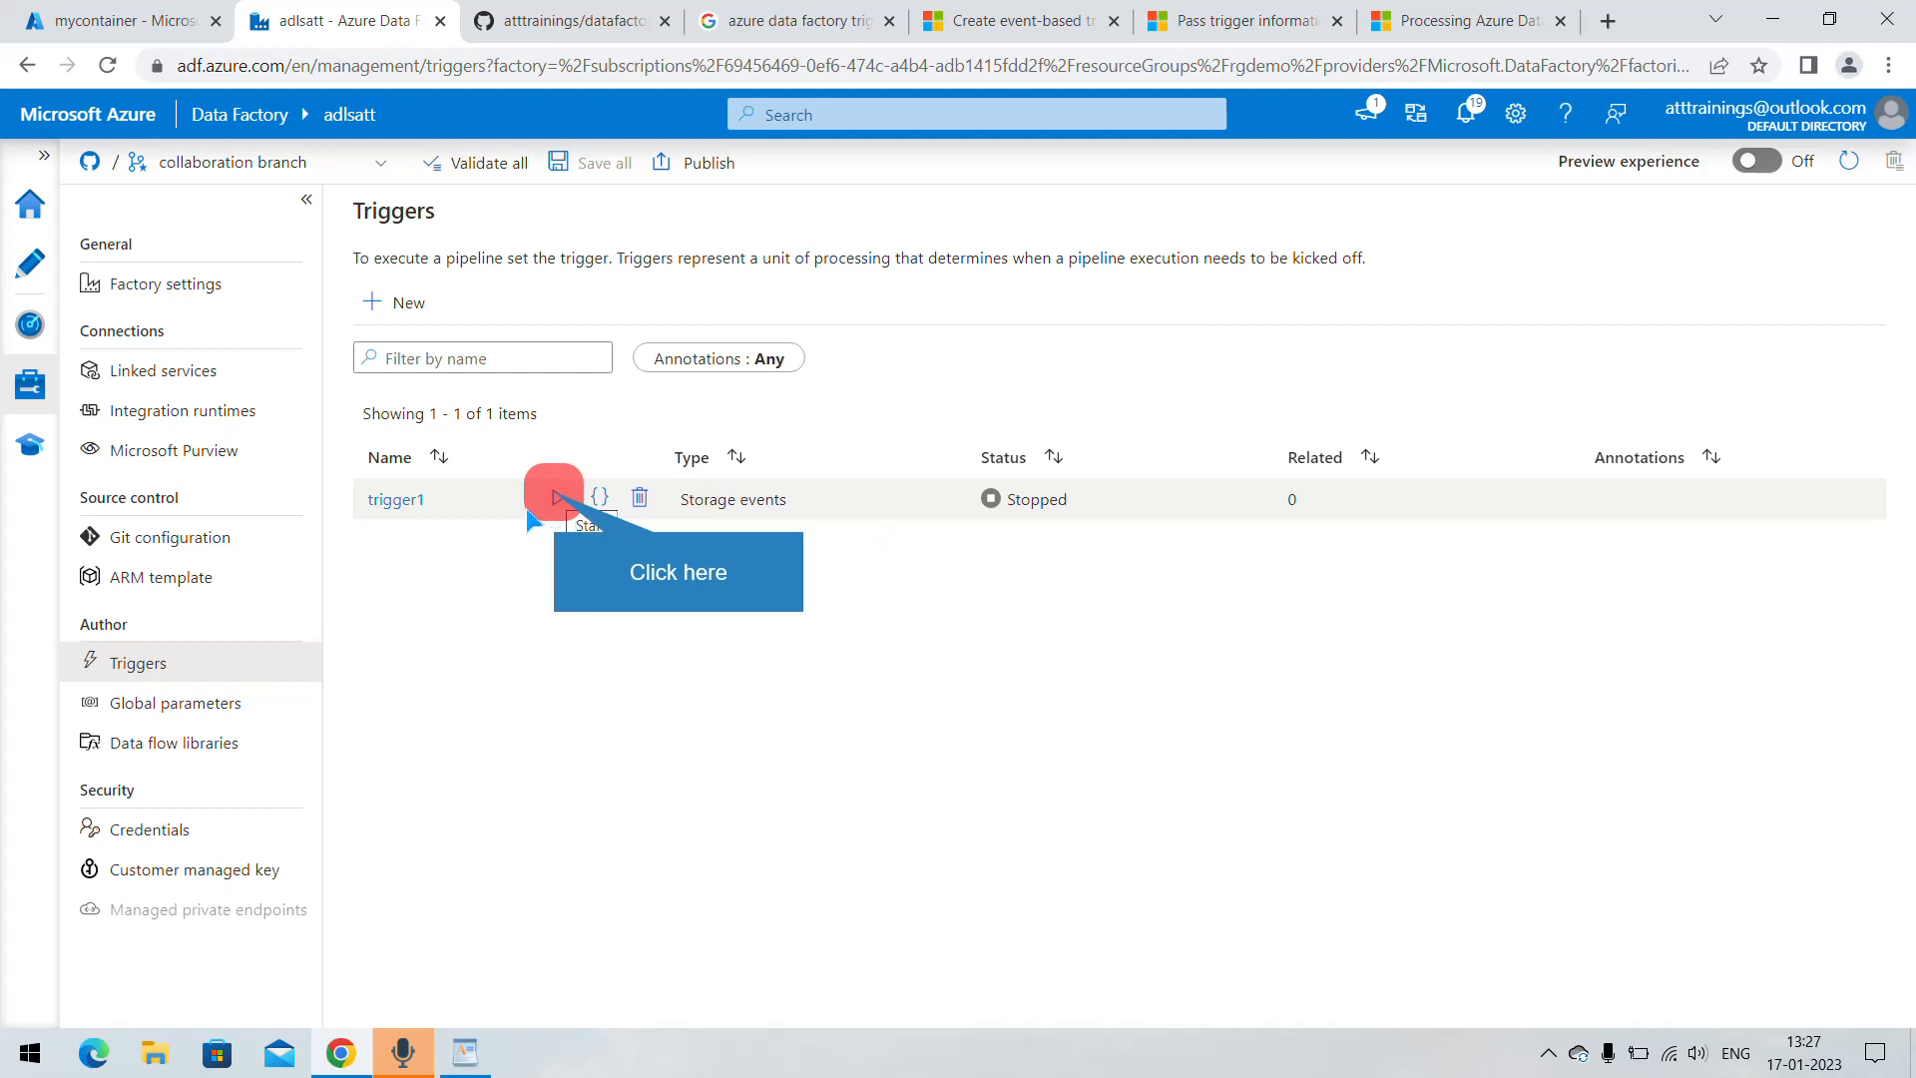
{"action": "left_click", "coordinate": [556, 496]}
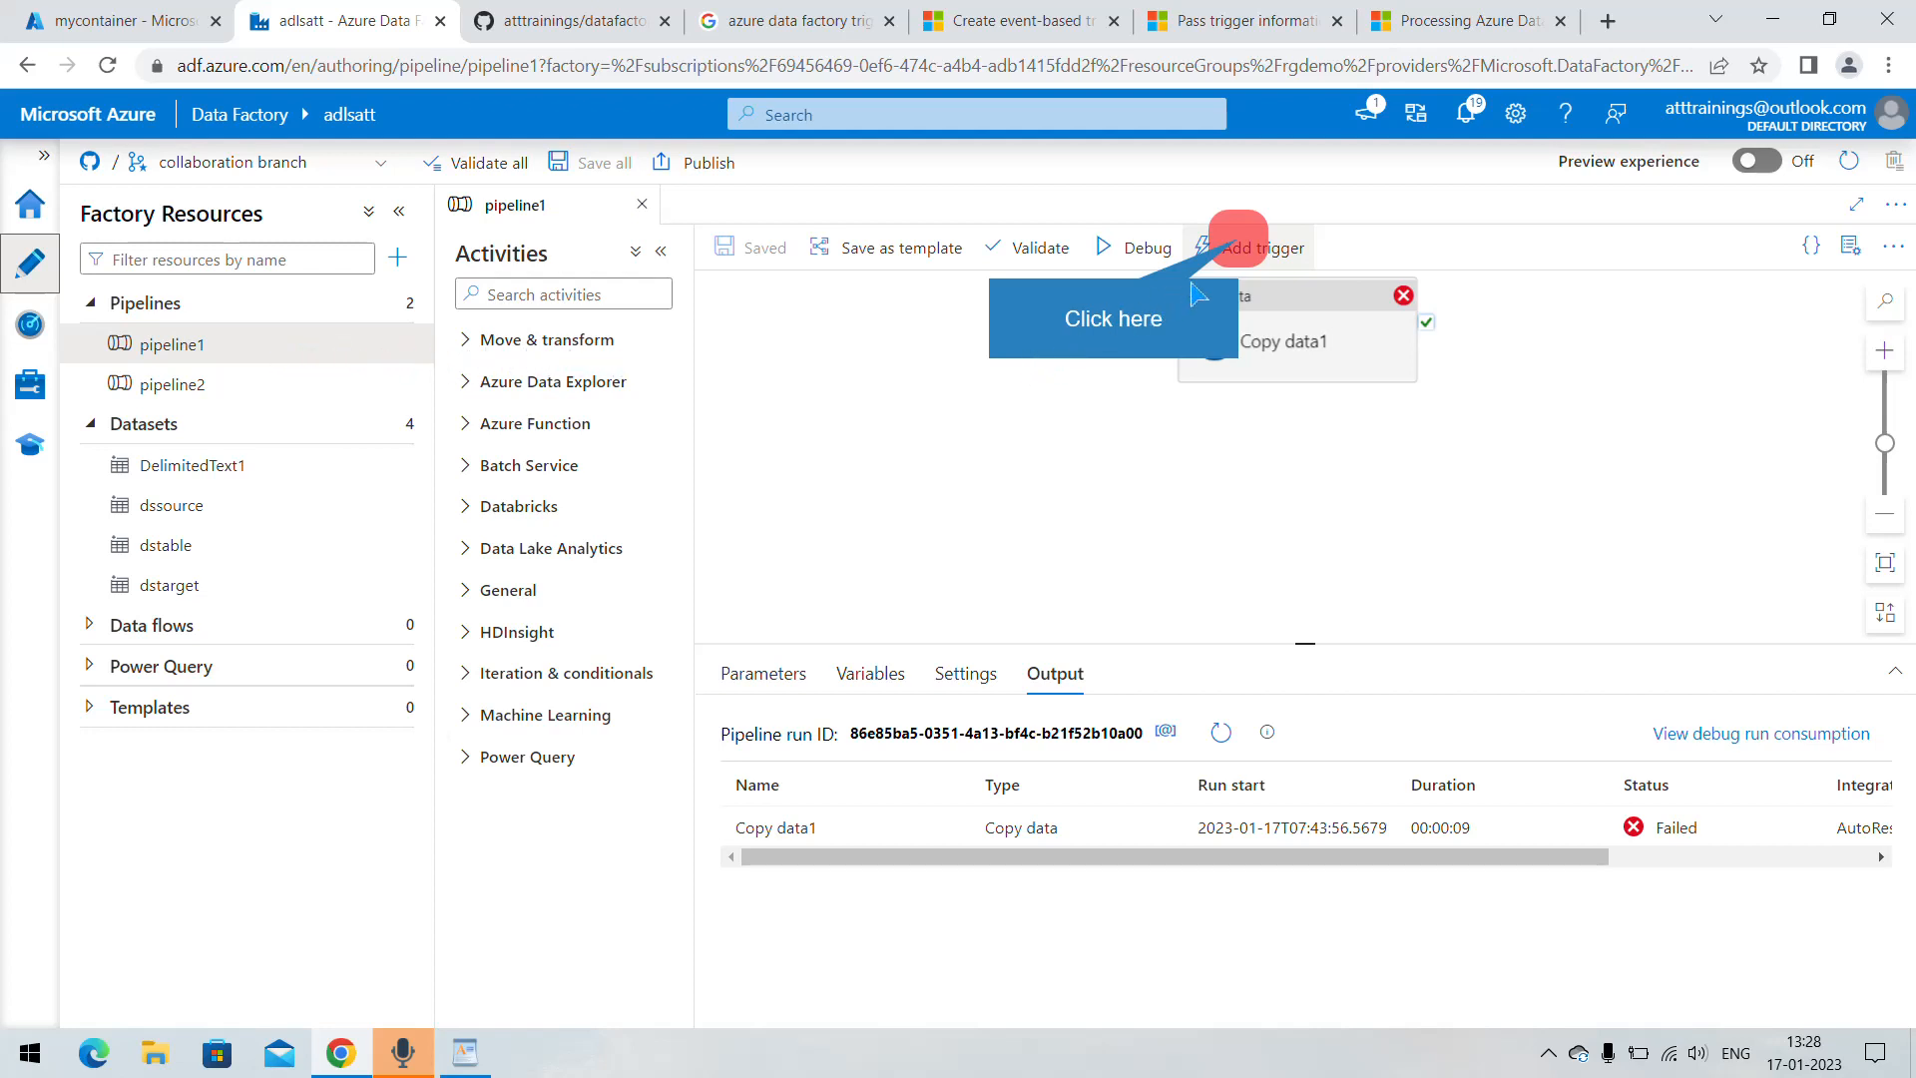
- Attach the existing trigger1 to pipeline1, keeping its settings, and continue to the trigger run parameters
{"action": "left_click", "coordinate": [1233, 251]}
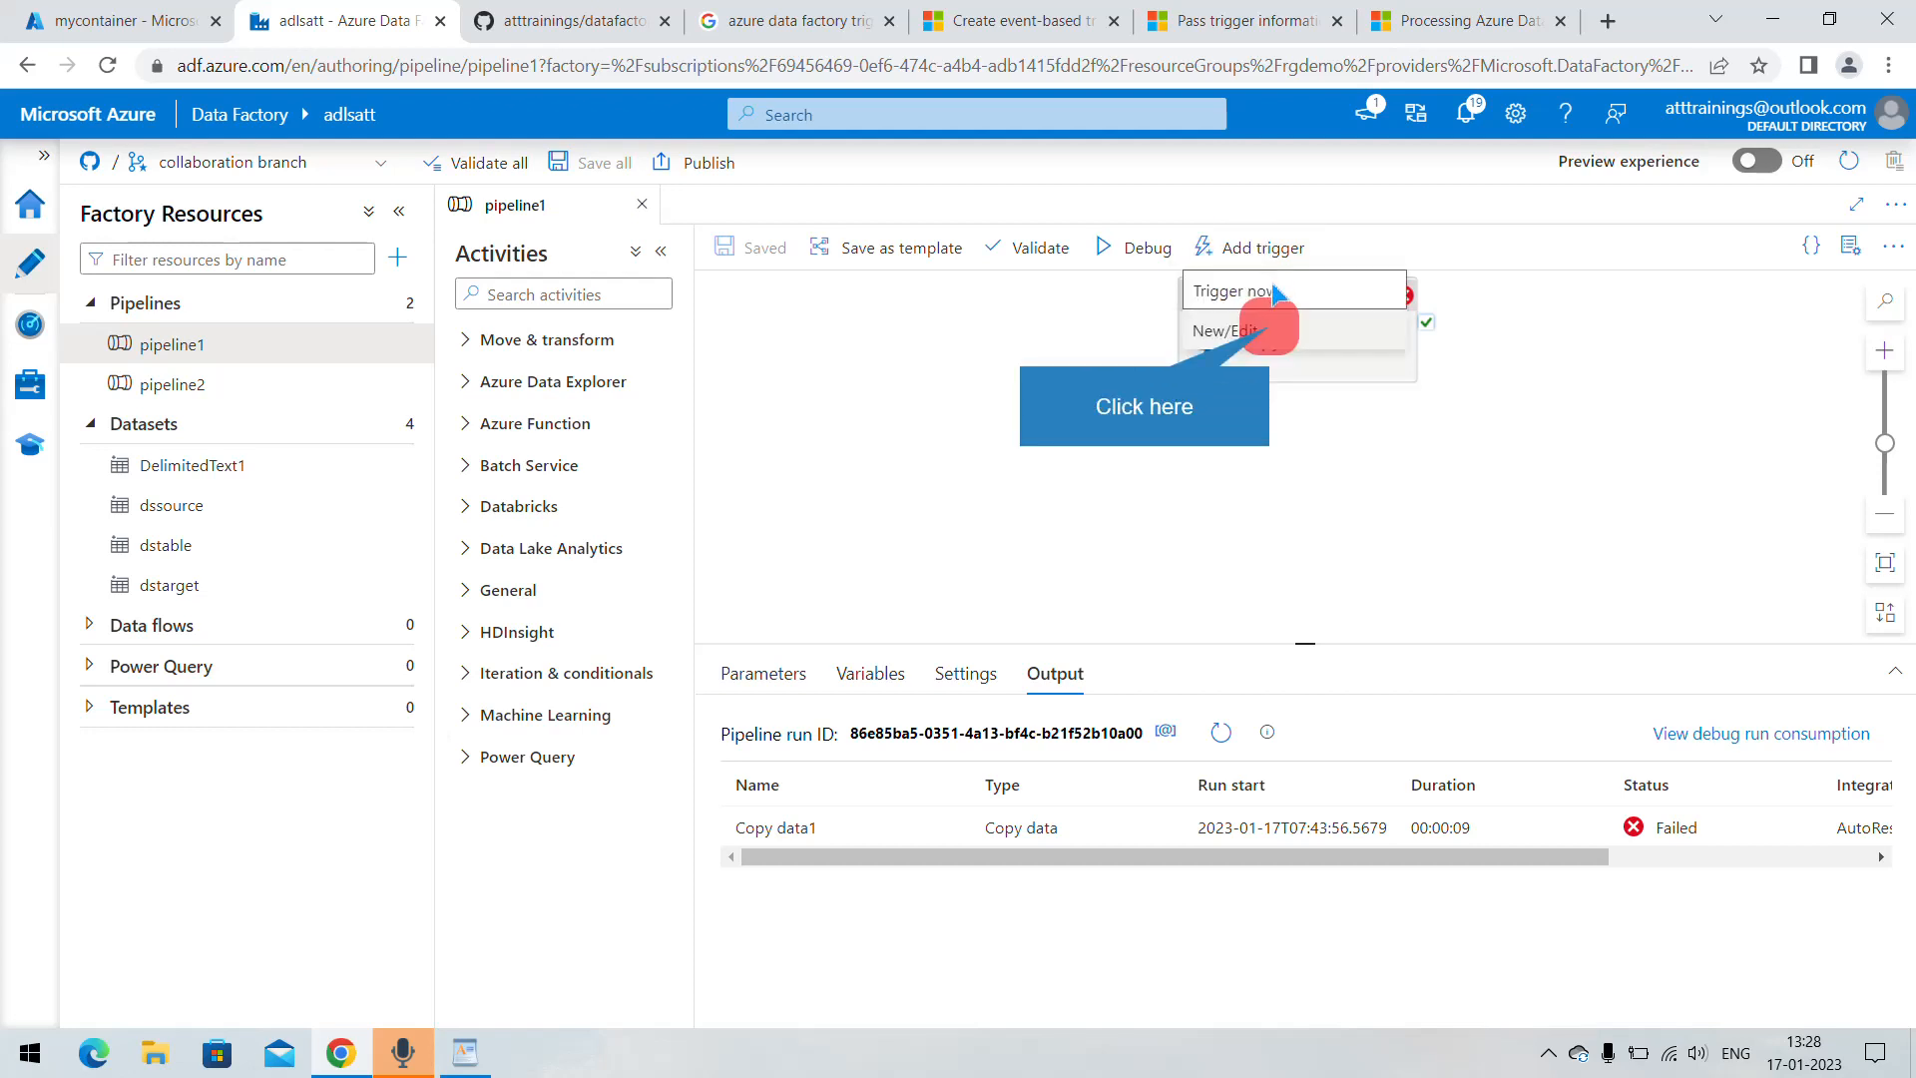
{"action": "left_click", "coordinate": [1271, 331]}
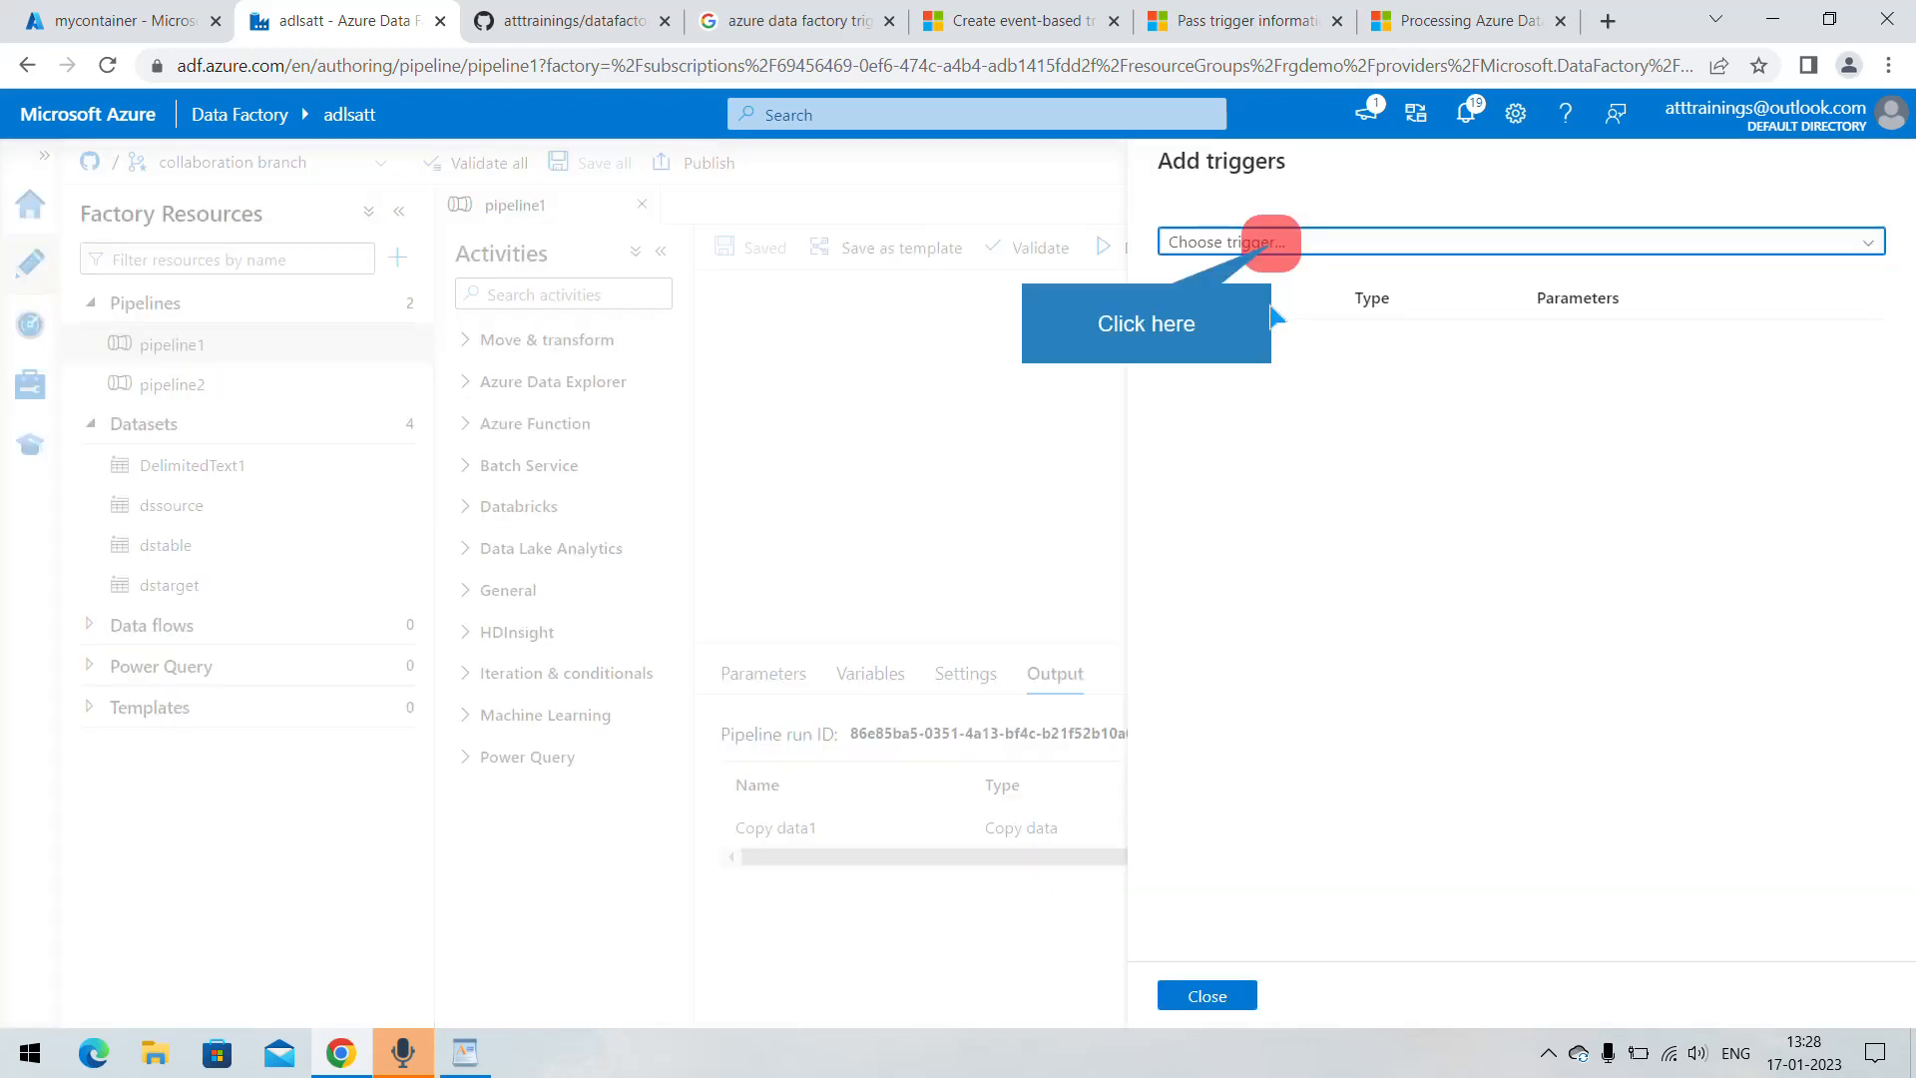
{"action": "left_click", "coordinate": [1273, 247]}
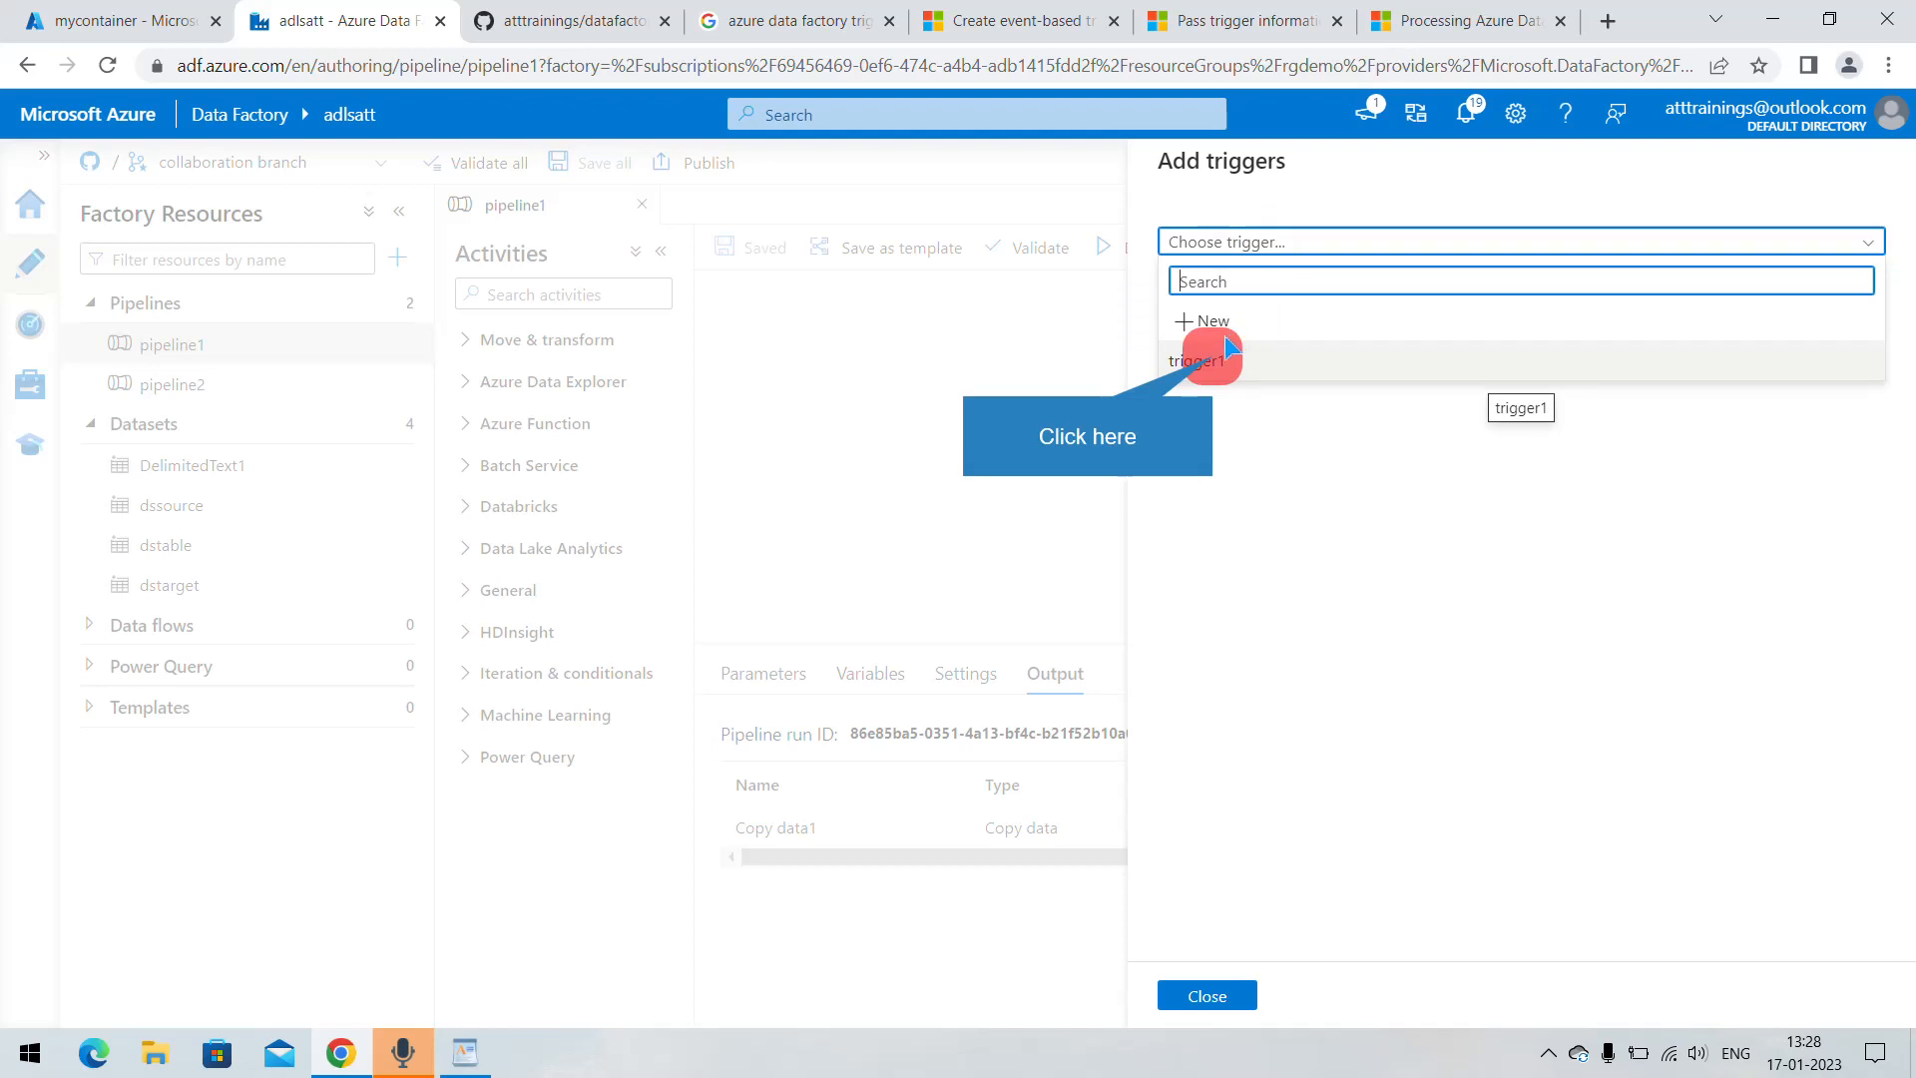
{"action": "left_click", "coordinate": [1216, 352]}
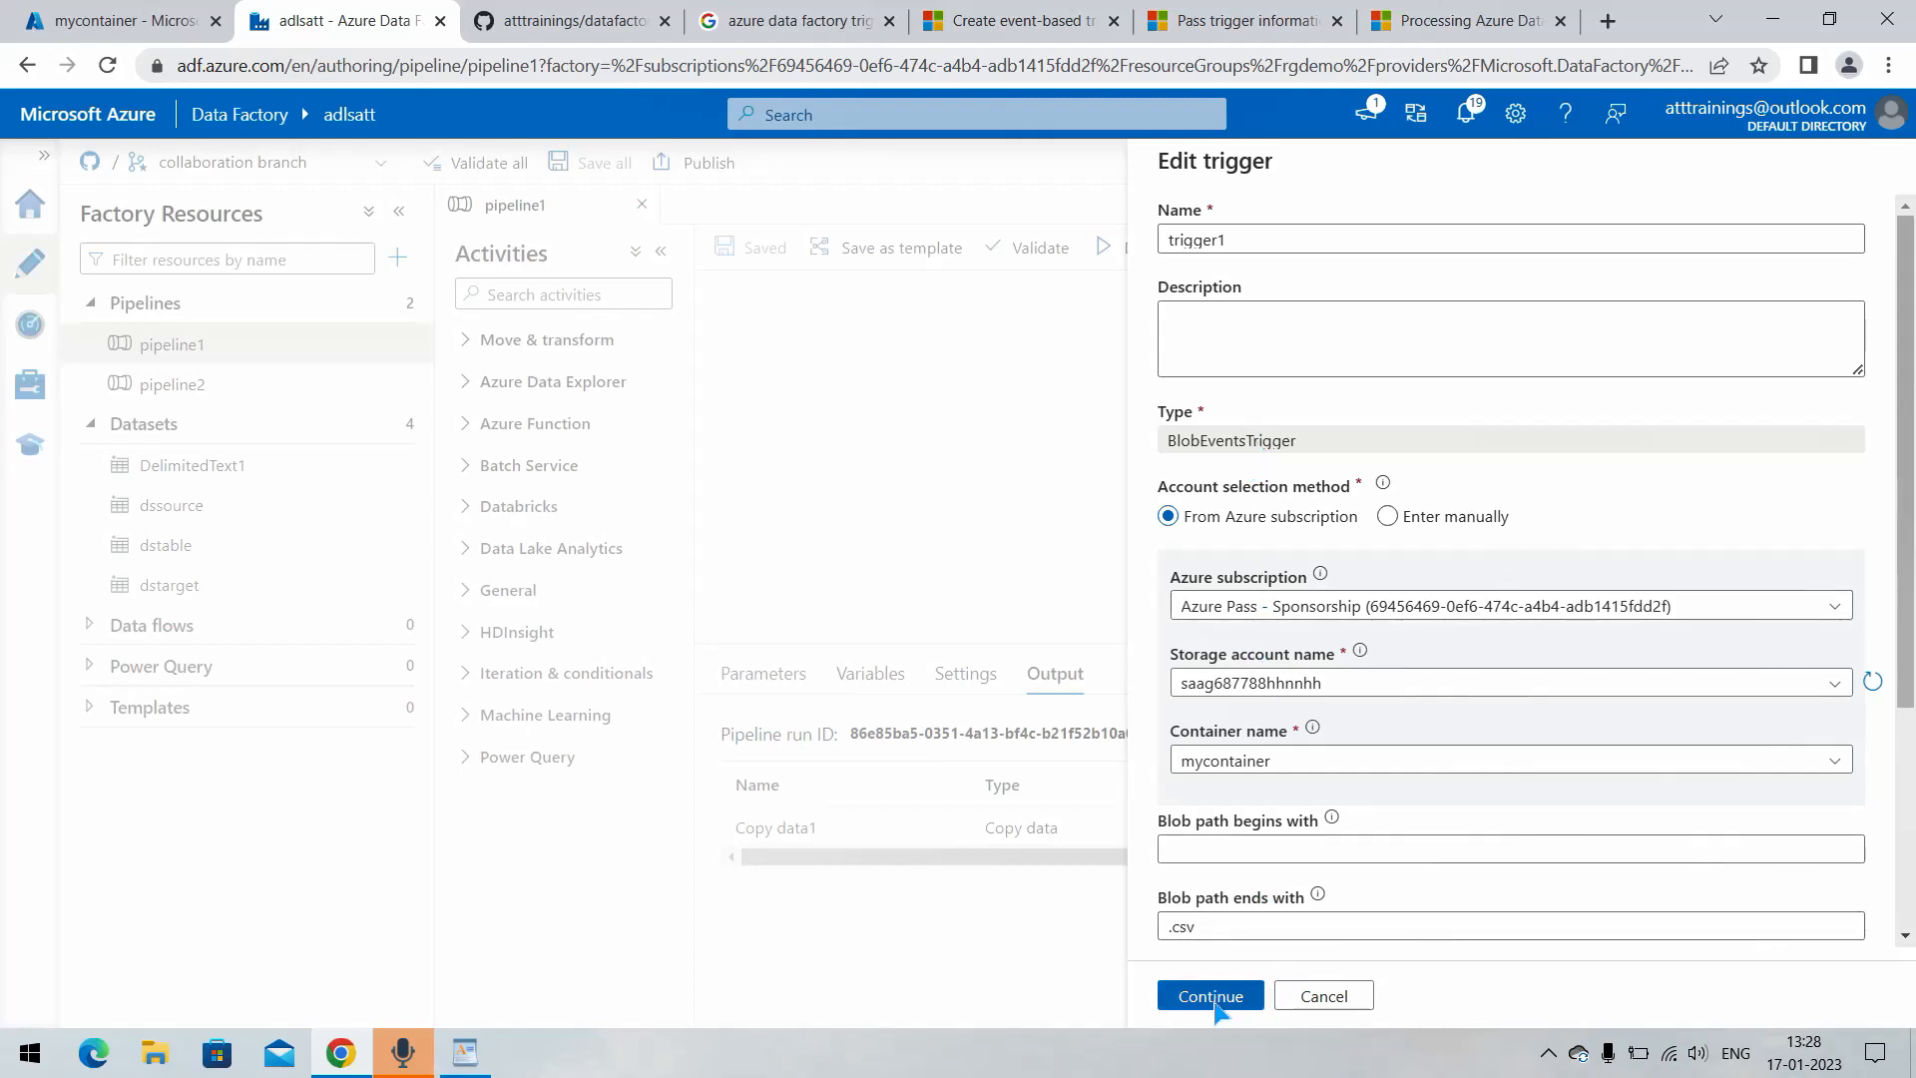
{"action": "left_click", "coordinate": [1213, 999]}
{"action": "left_click", "coordinate": [1213, 1001]}
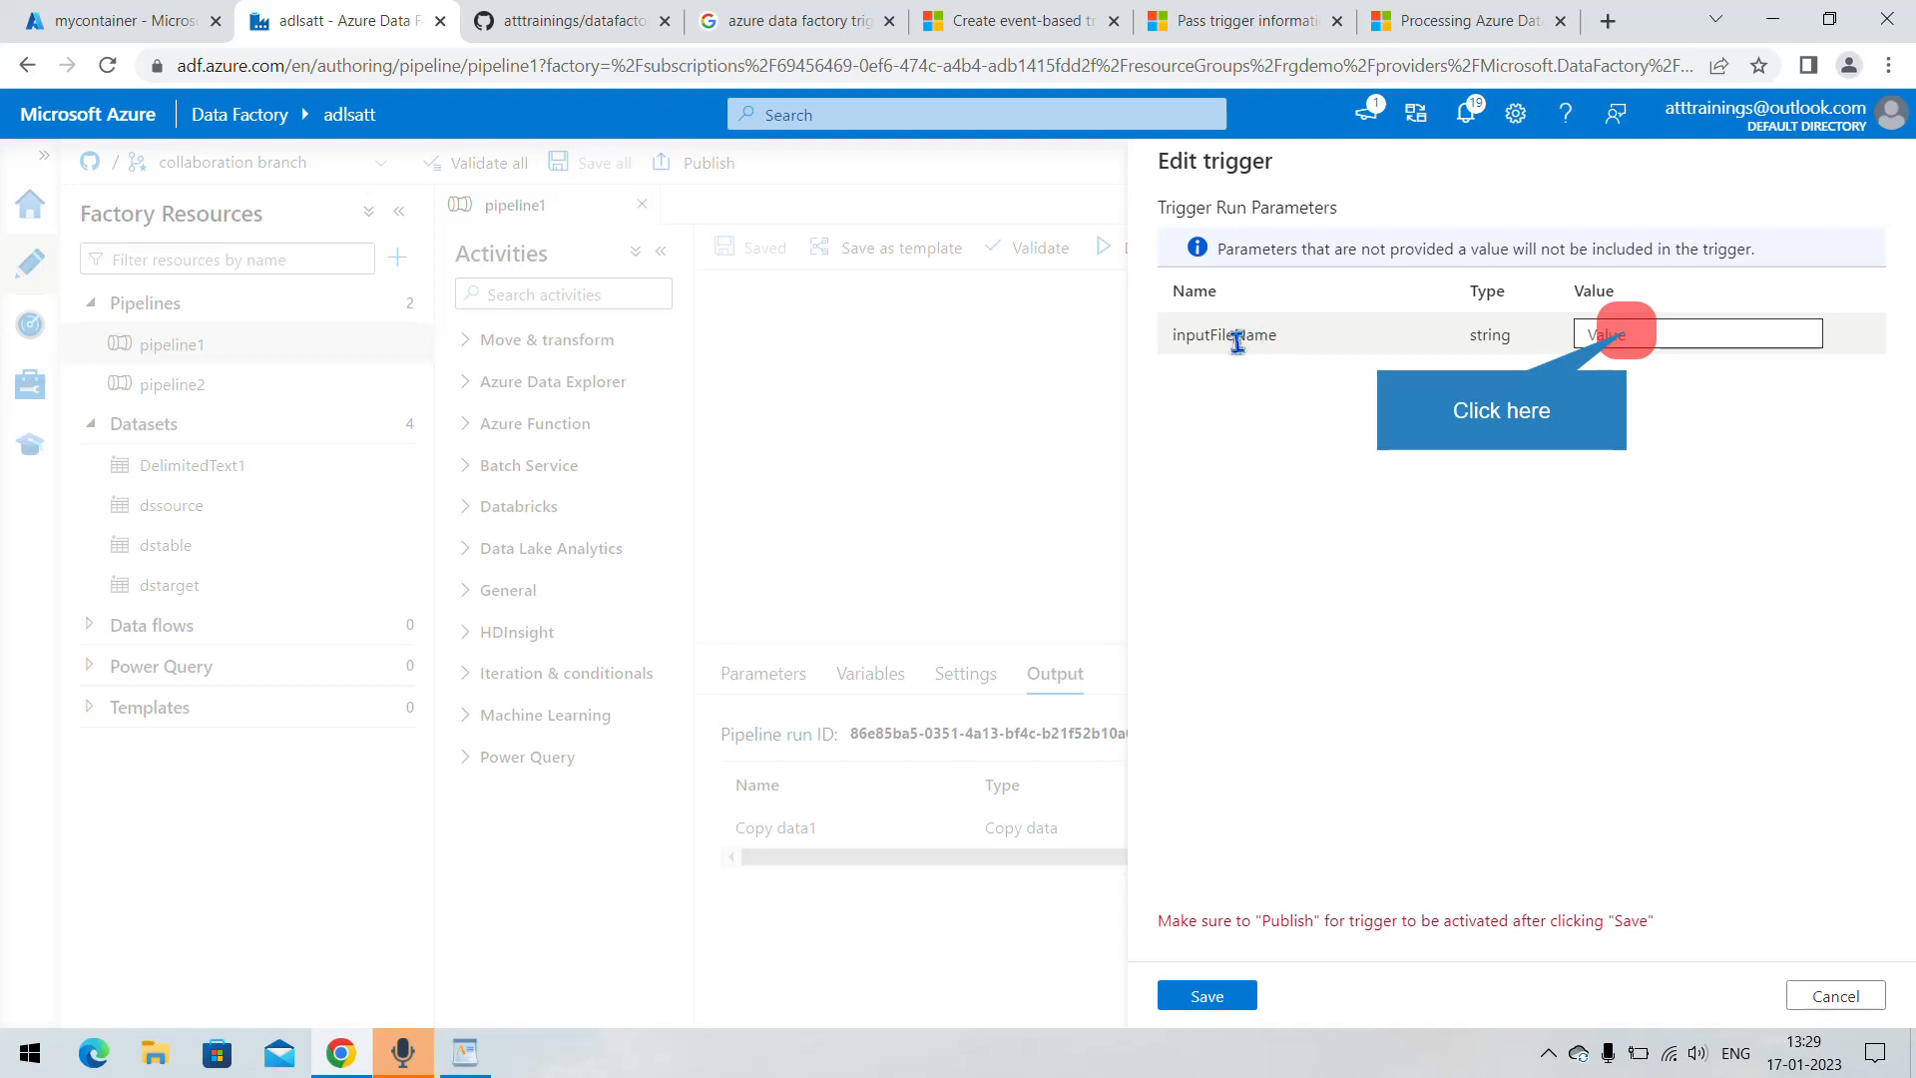
{"action": "left_click", "coordinate": [1610, 332]}
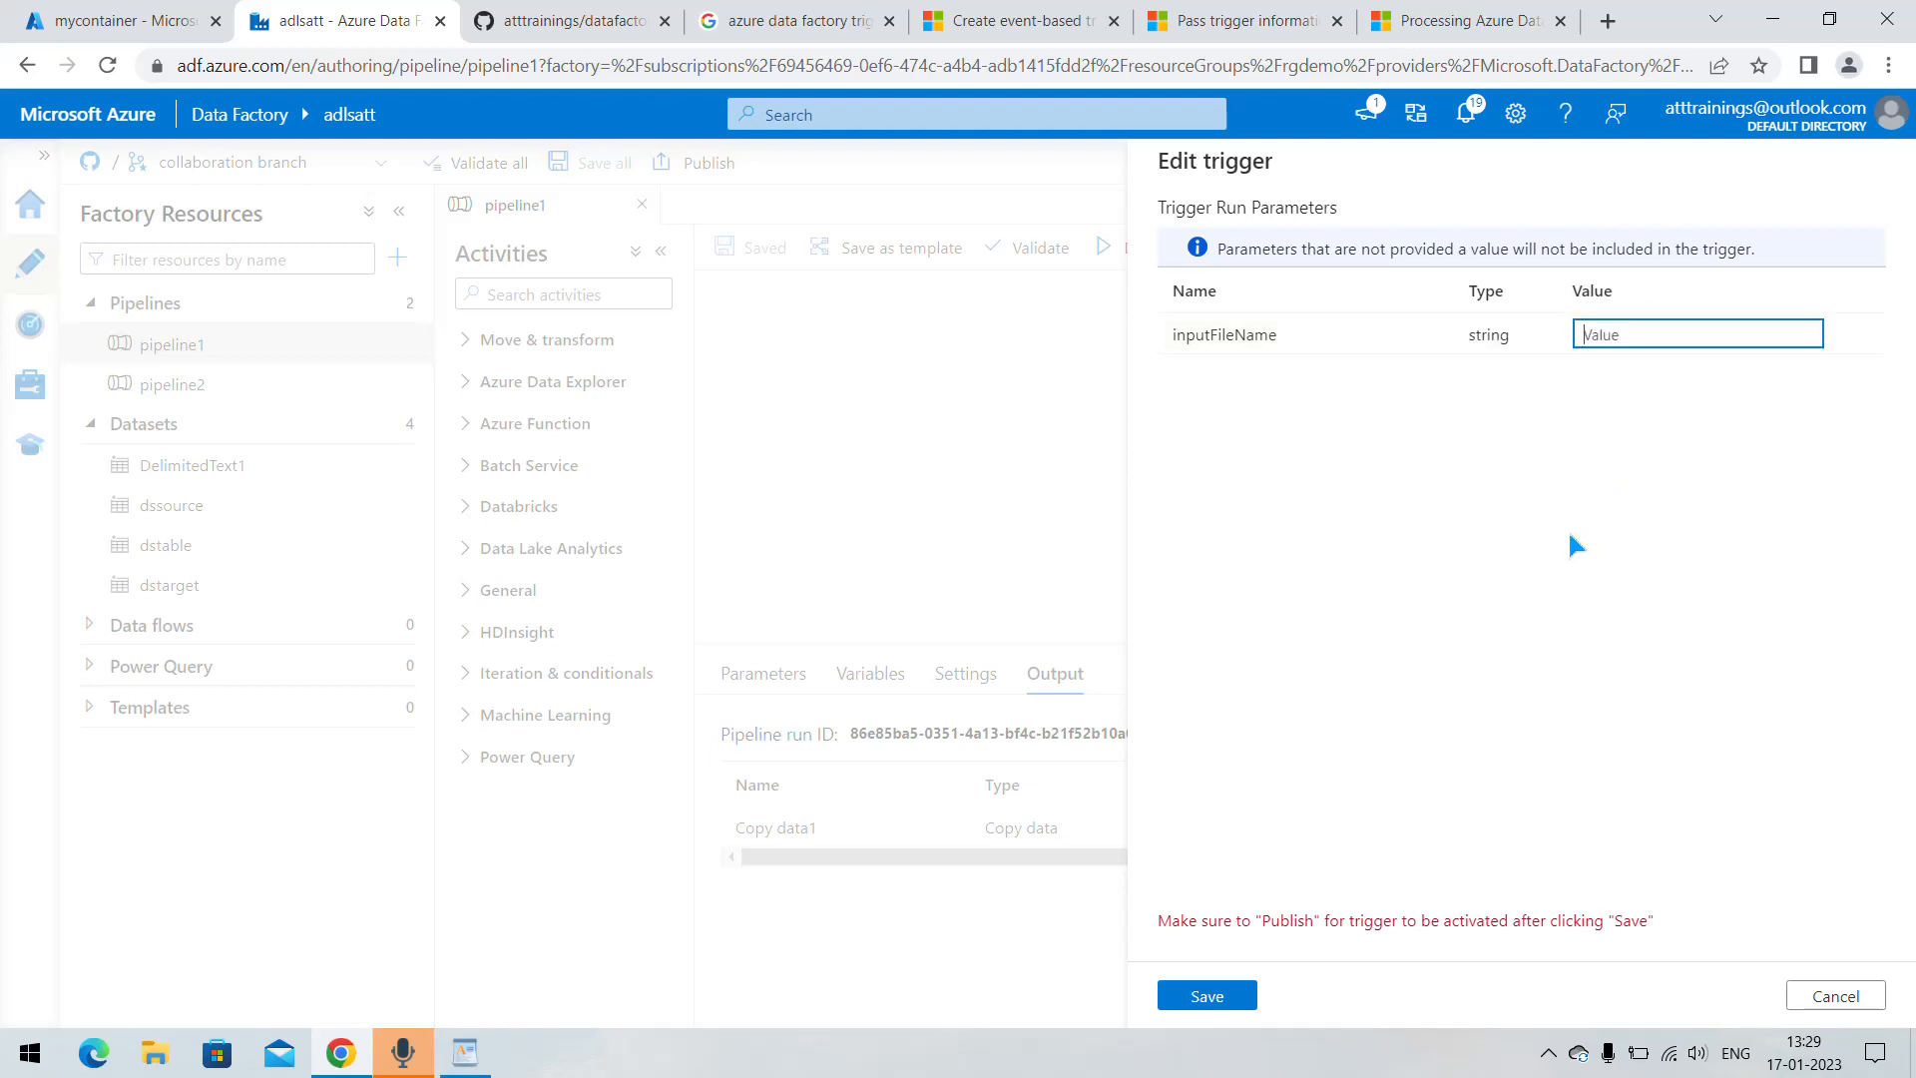
{"action": "type", "text": "@triggerBody().fileName"}
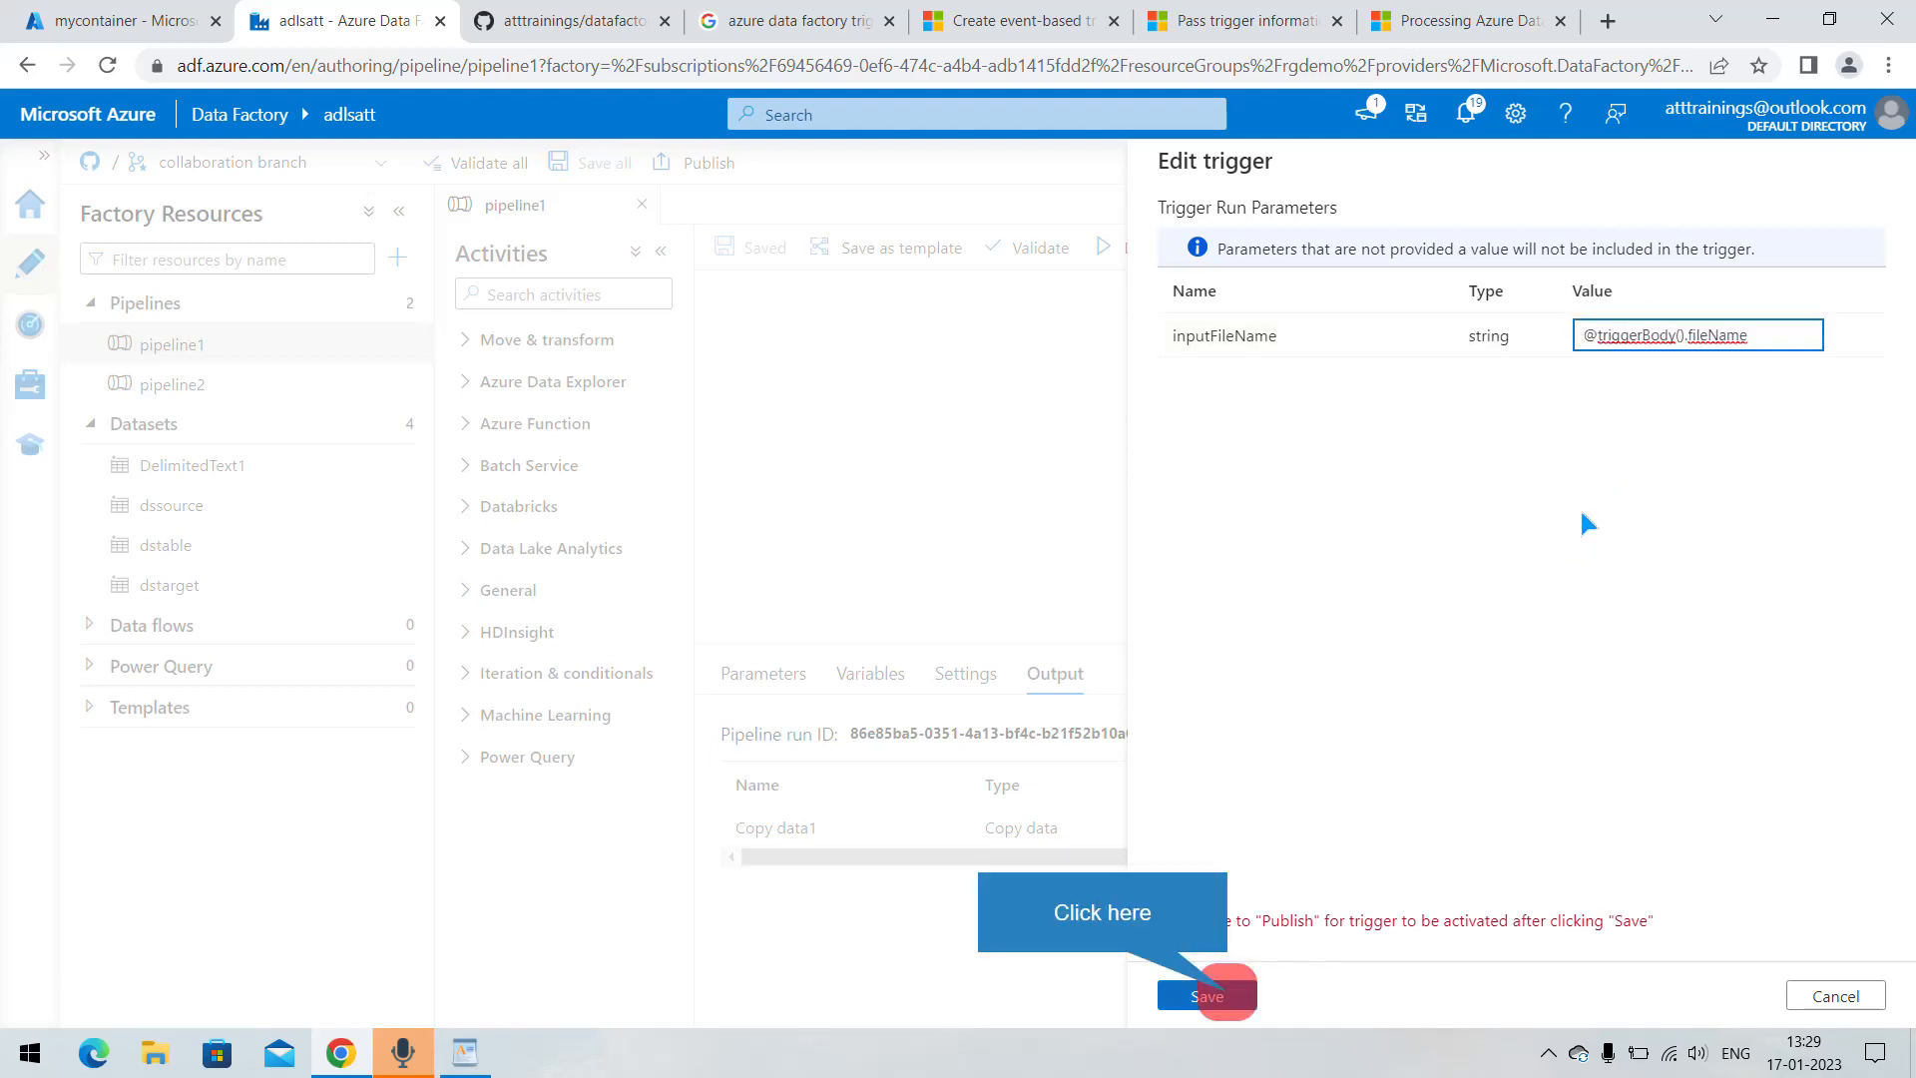
{"action": "left_click", "coordinate": [1207, 996]}
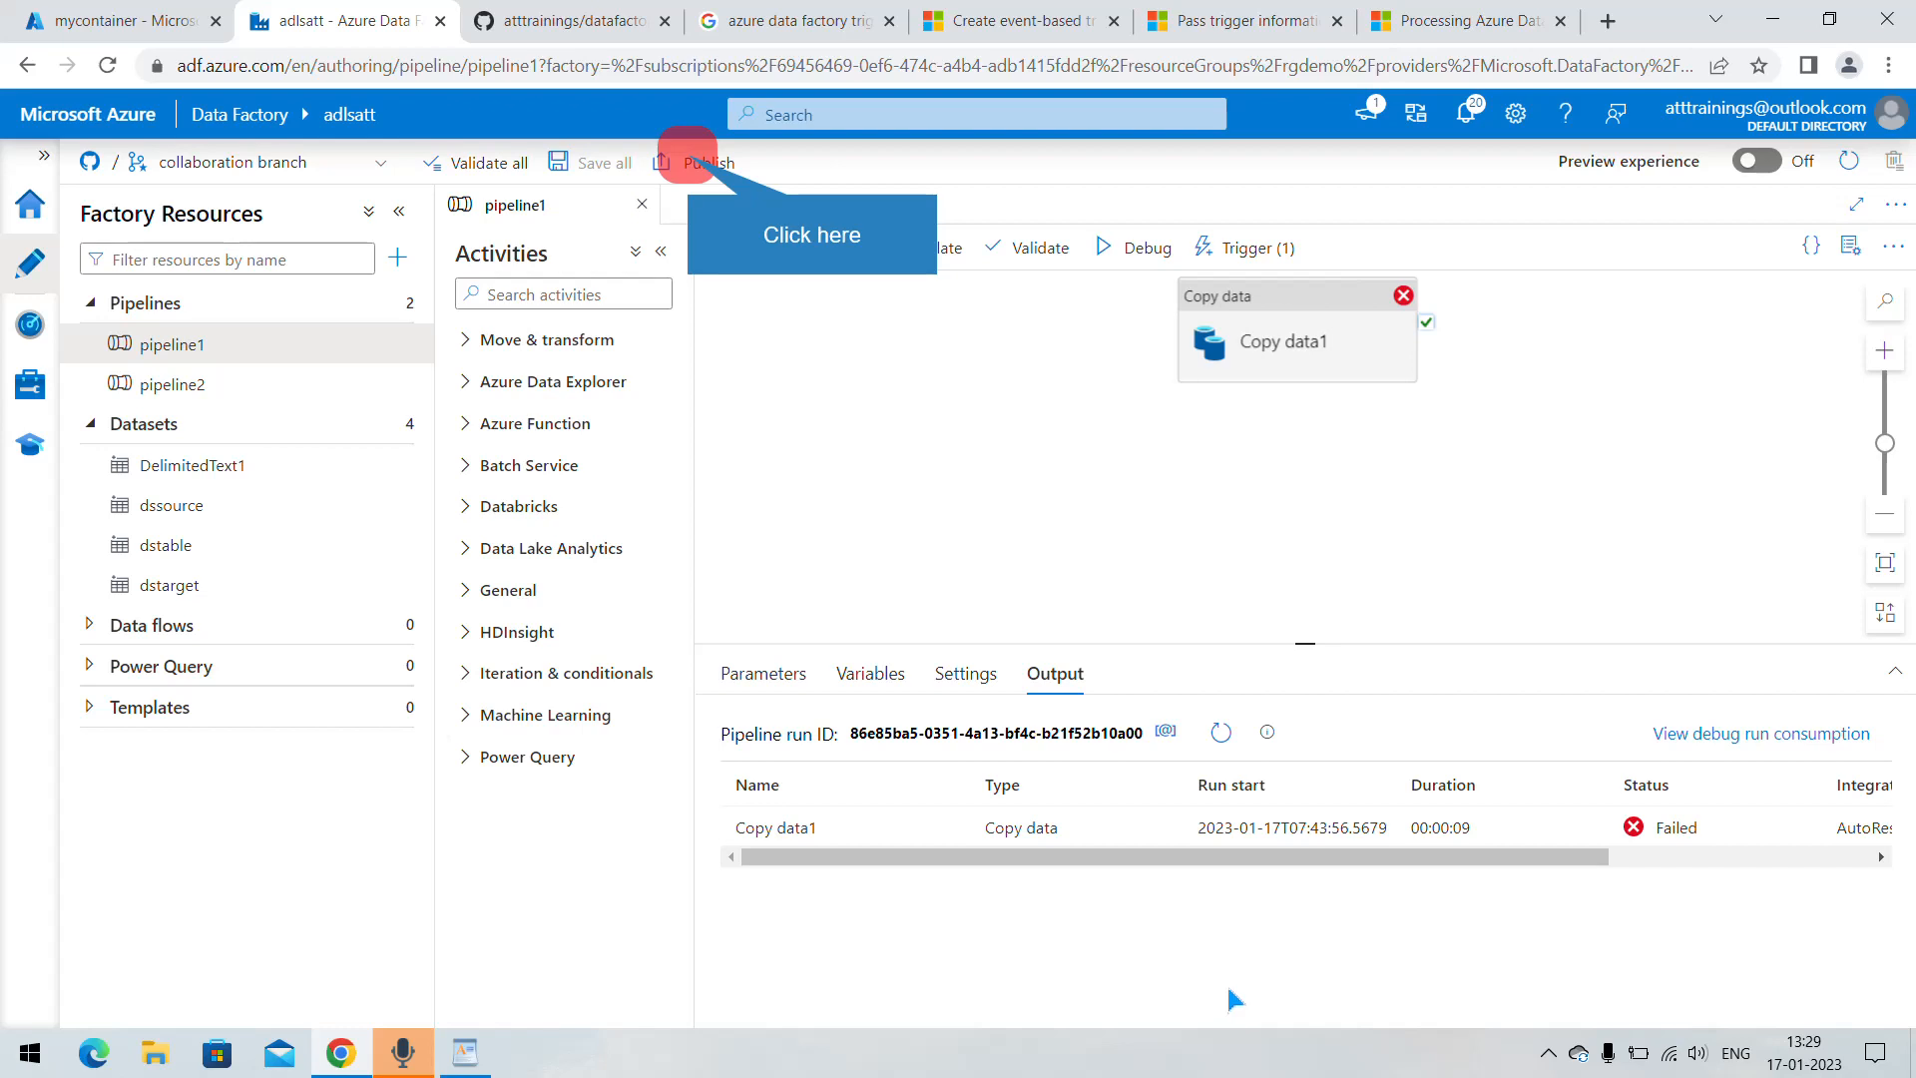
- Publish the pending trigger1 changes and open the monitoring view for storage event trigger runs
{"action": "left_click", "coordinate": [696, 165]}
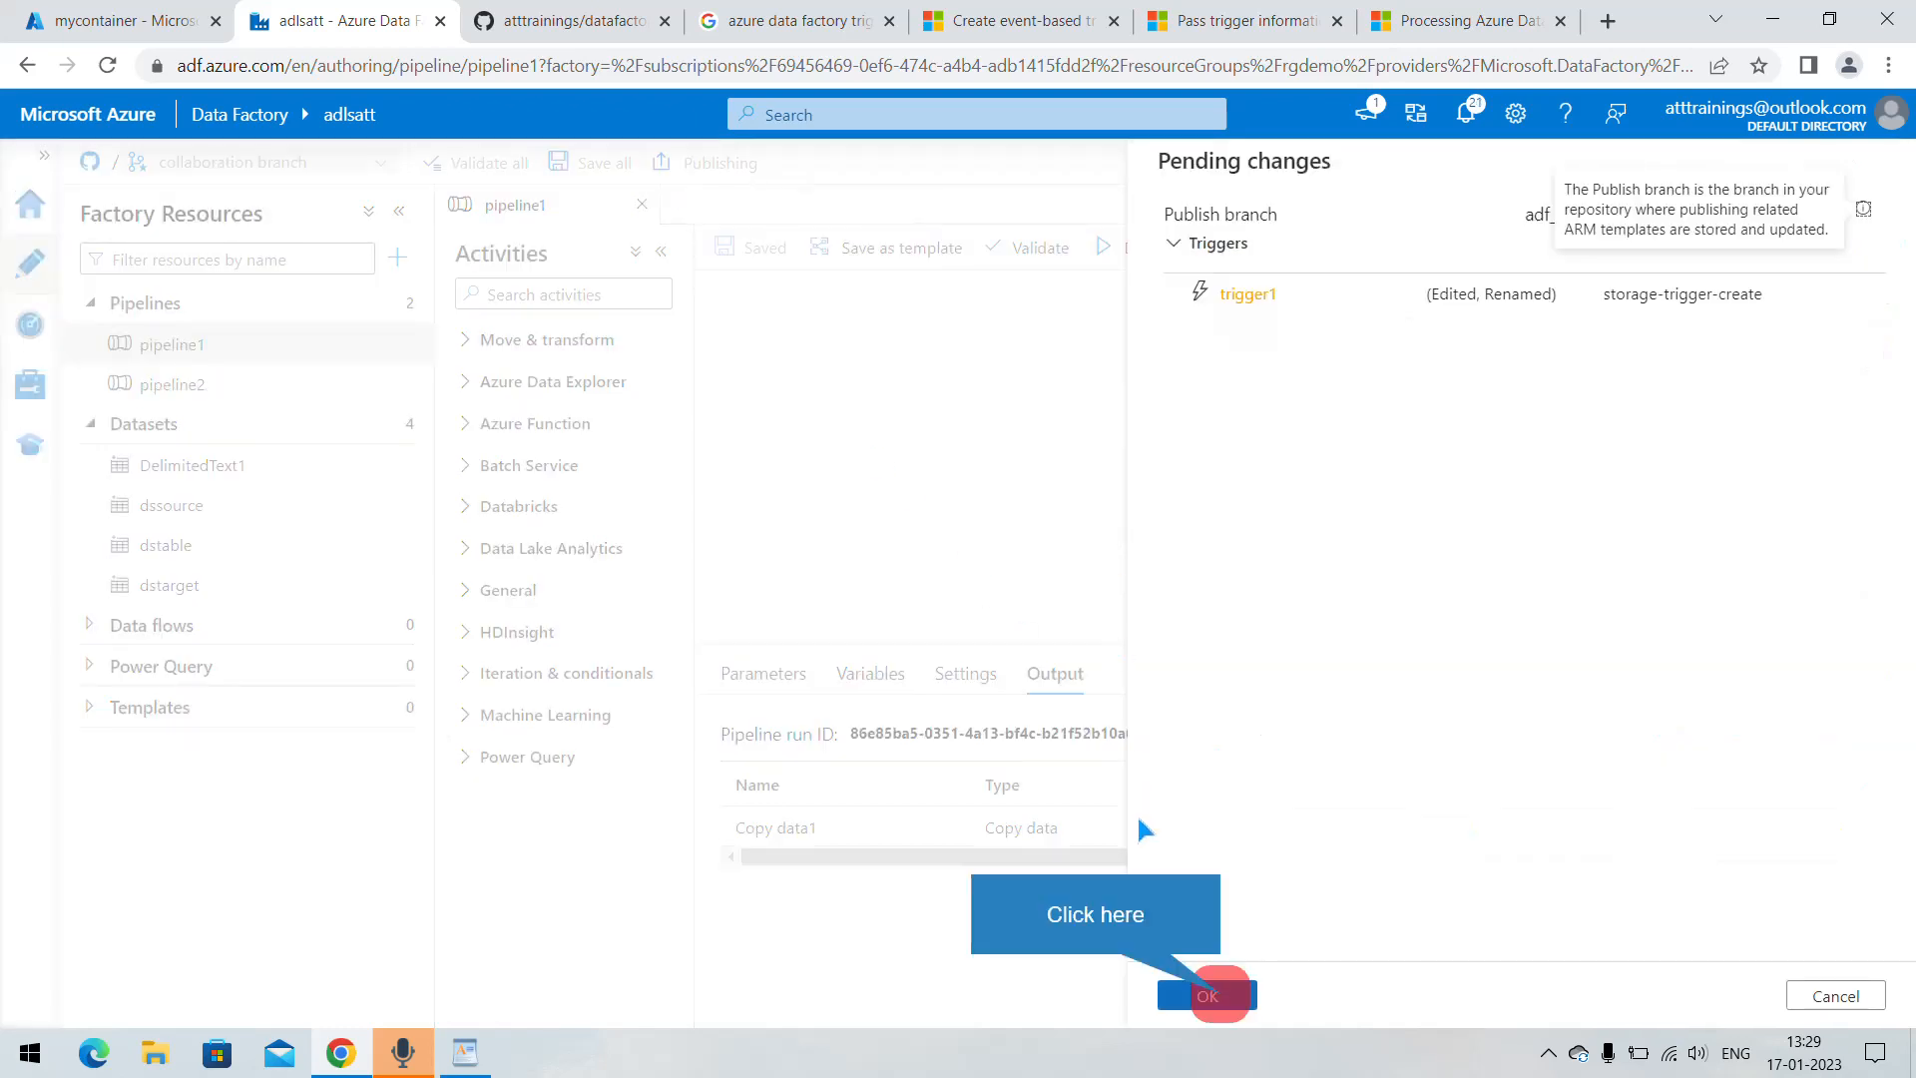
{"action": "left_click", "coordinate": [1212, 996]}
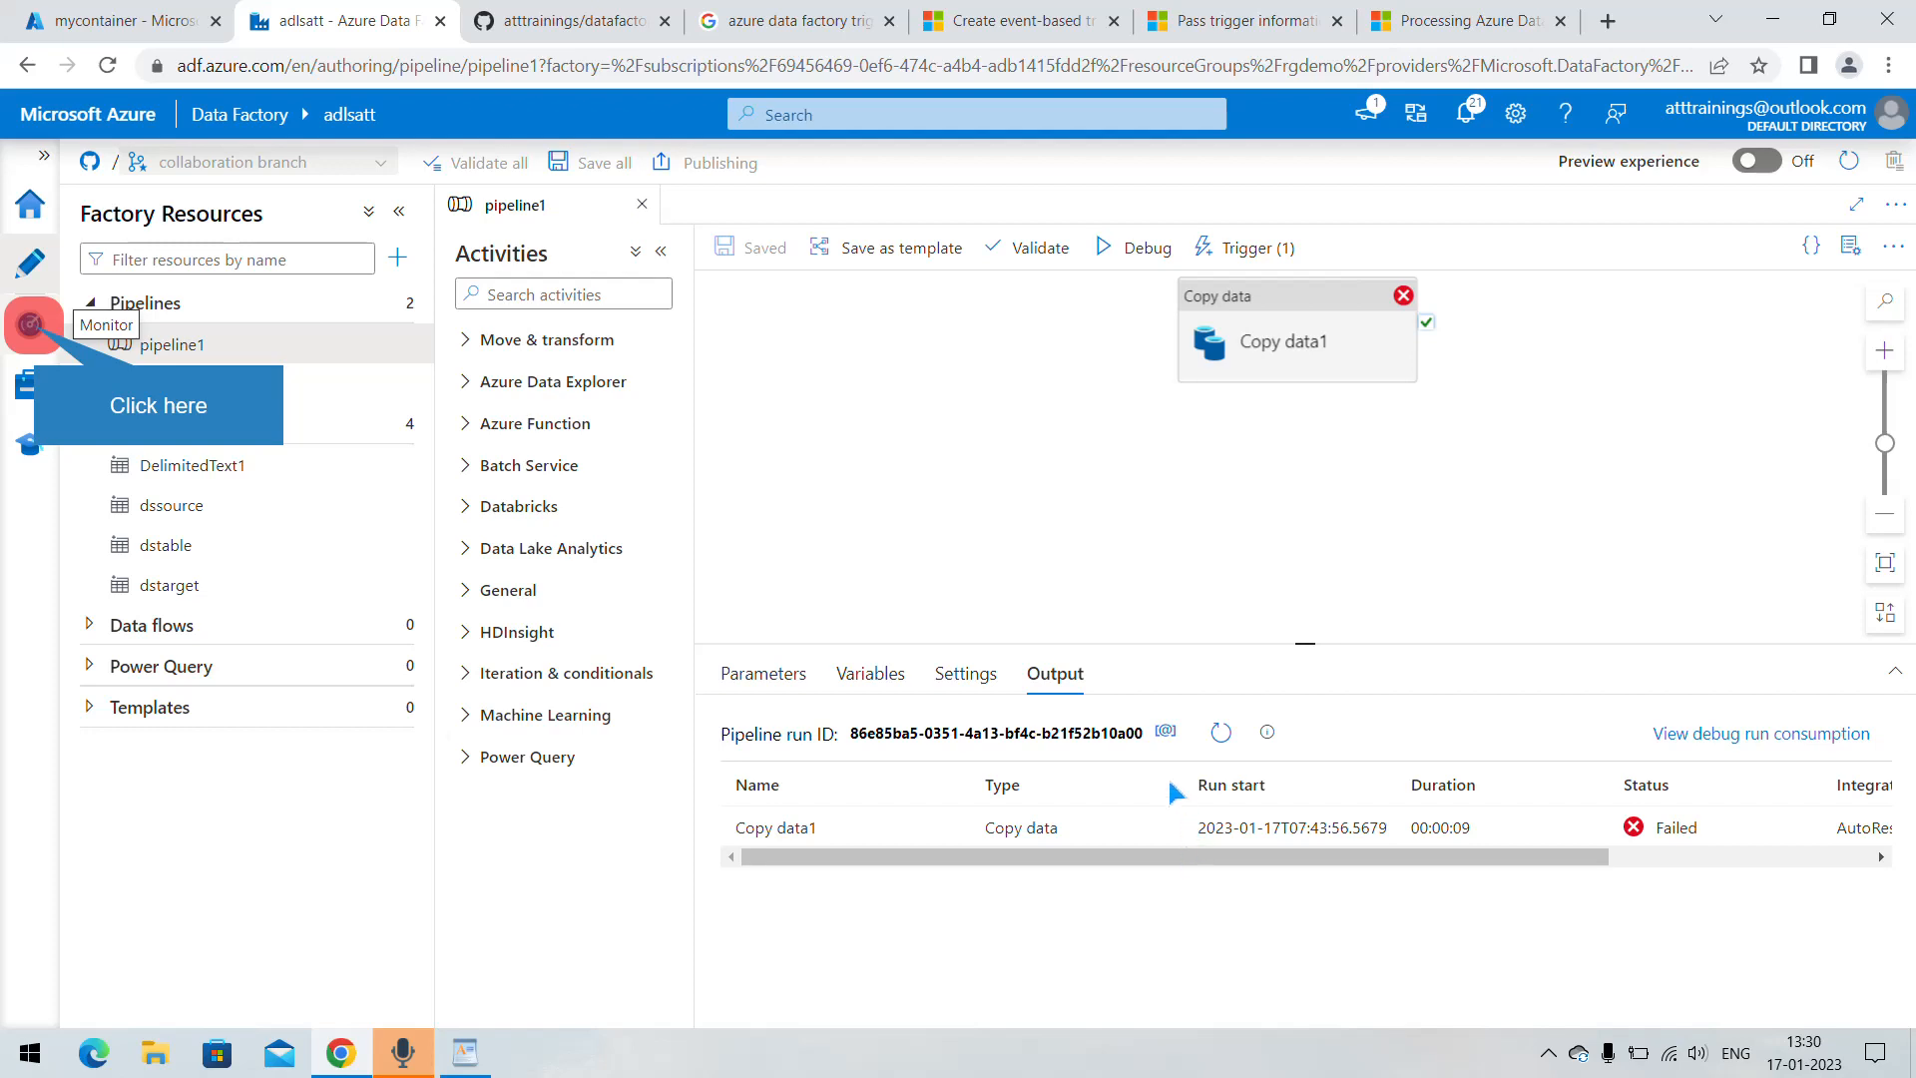
{"action": "left_click", "coordinate": [30, 324]}
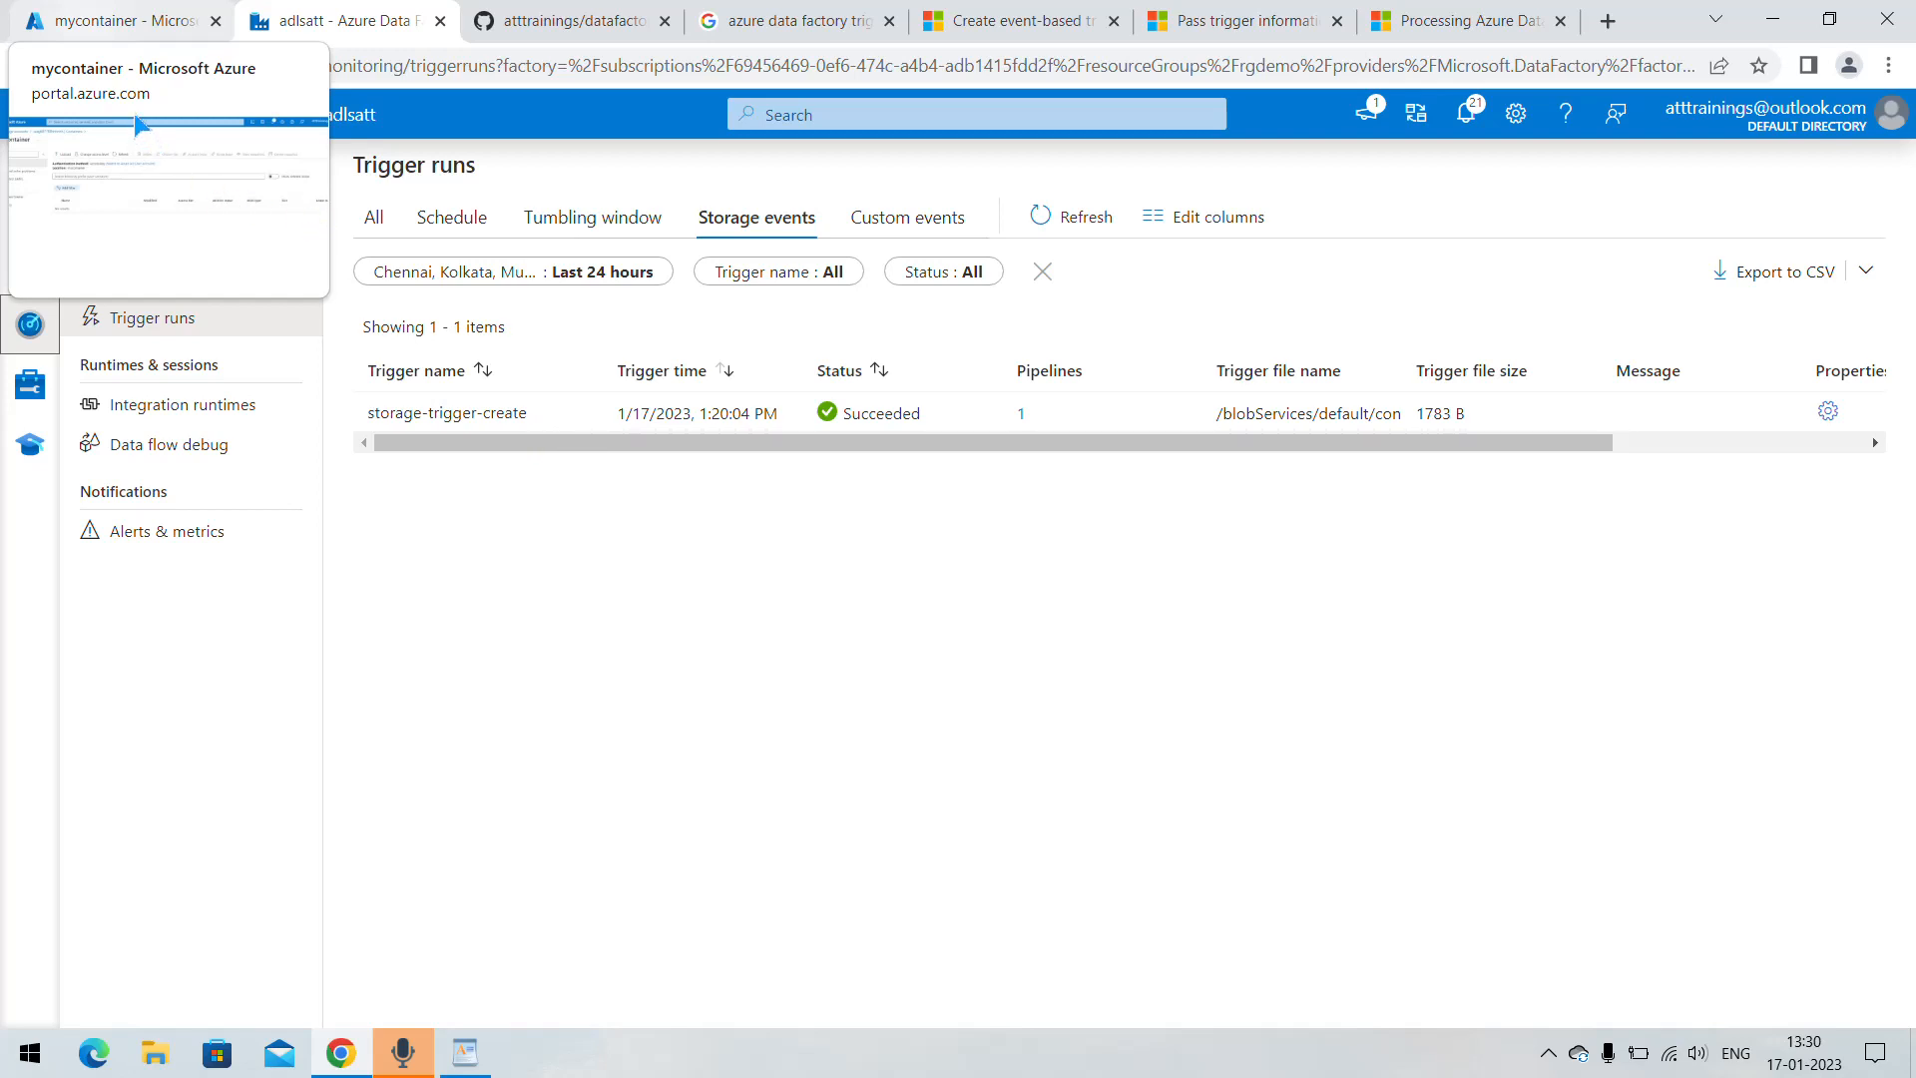
- Switch to the Azure portal and upload cars.csv from the Downloads folder to the mycontainer container
{"action": "left_click", "coordinate": [126, 21]}
{"action": "left_click", "coordinate": [405, 277]}
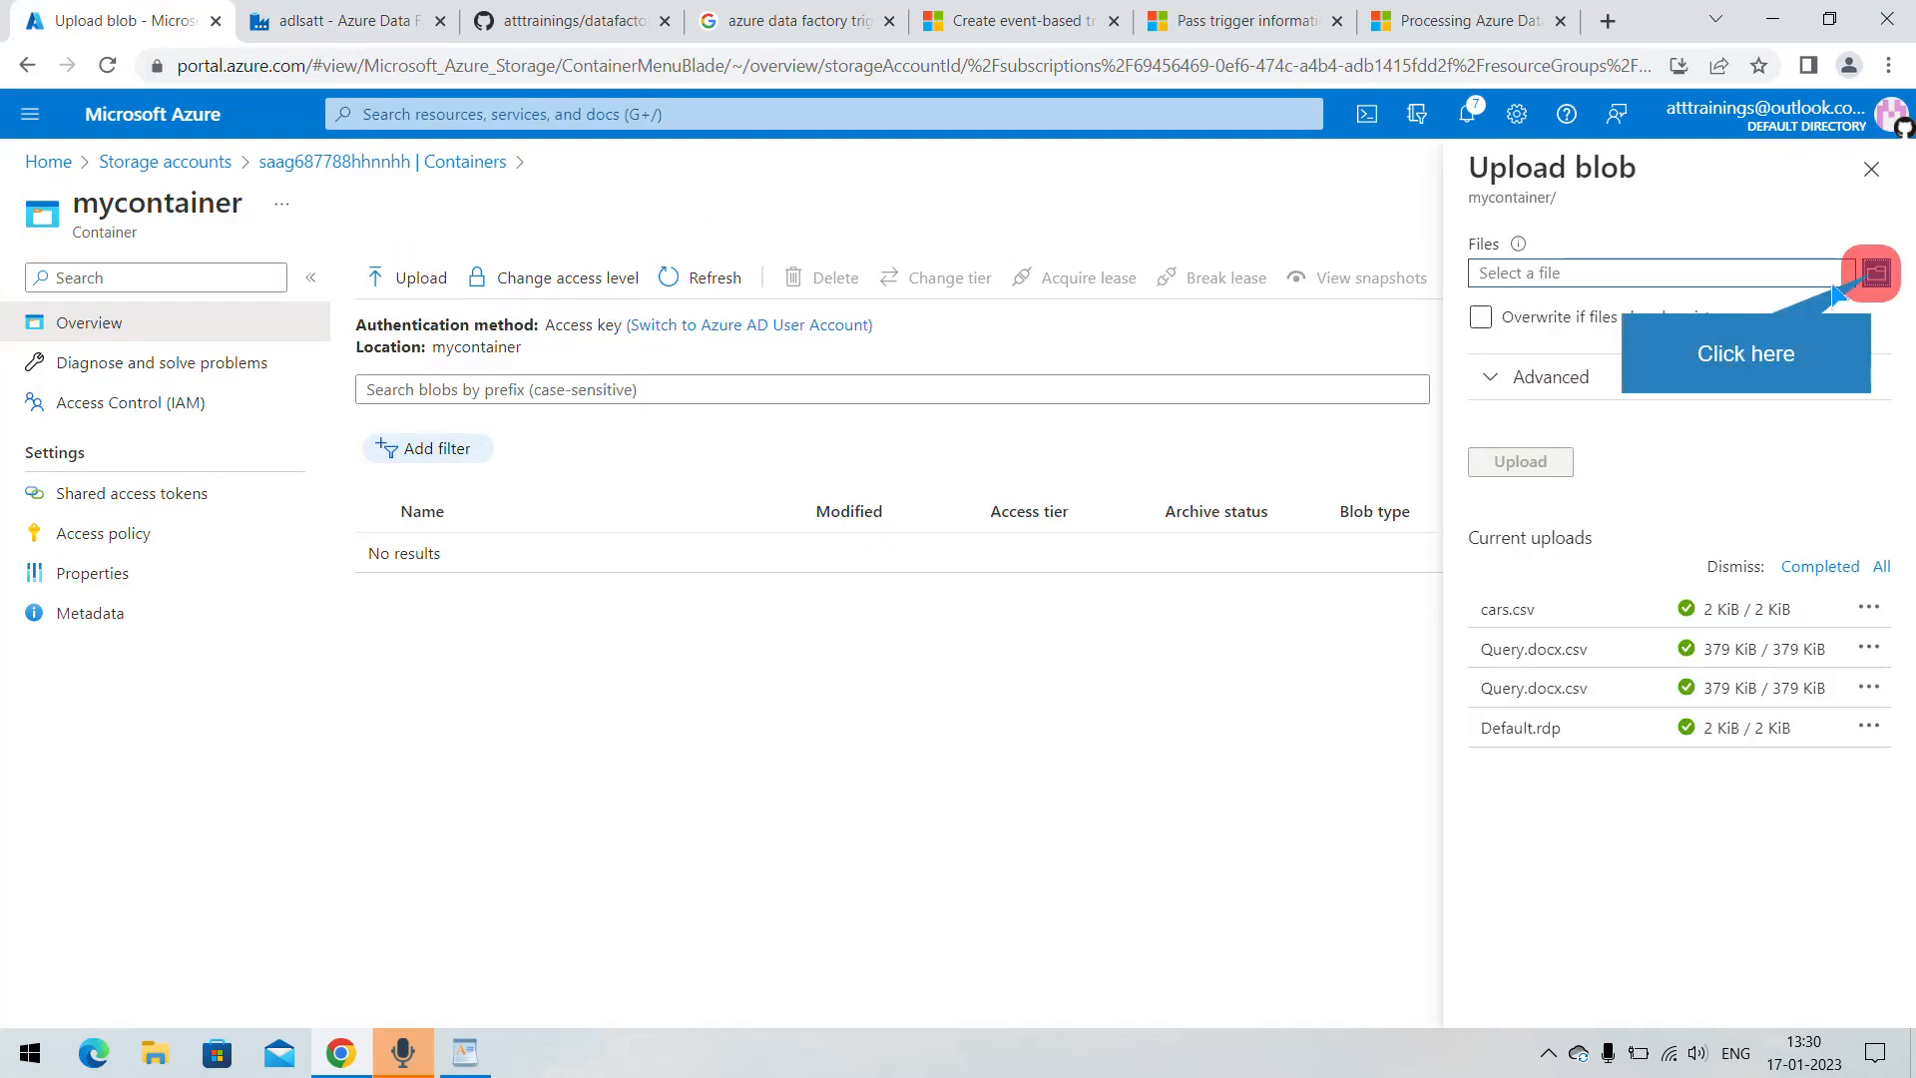
{"action": "left_click", "coordinate": [1876, 273]}
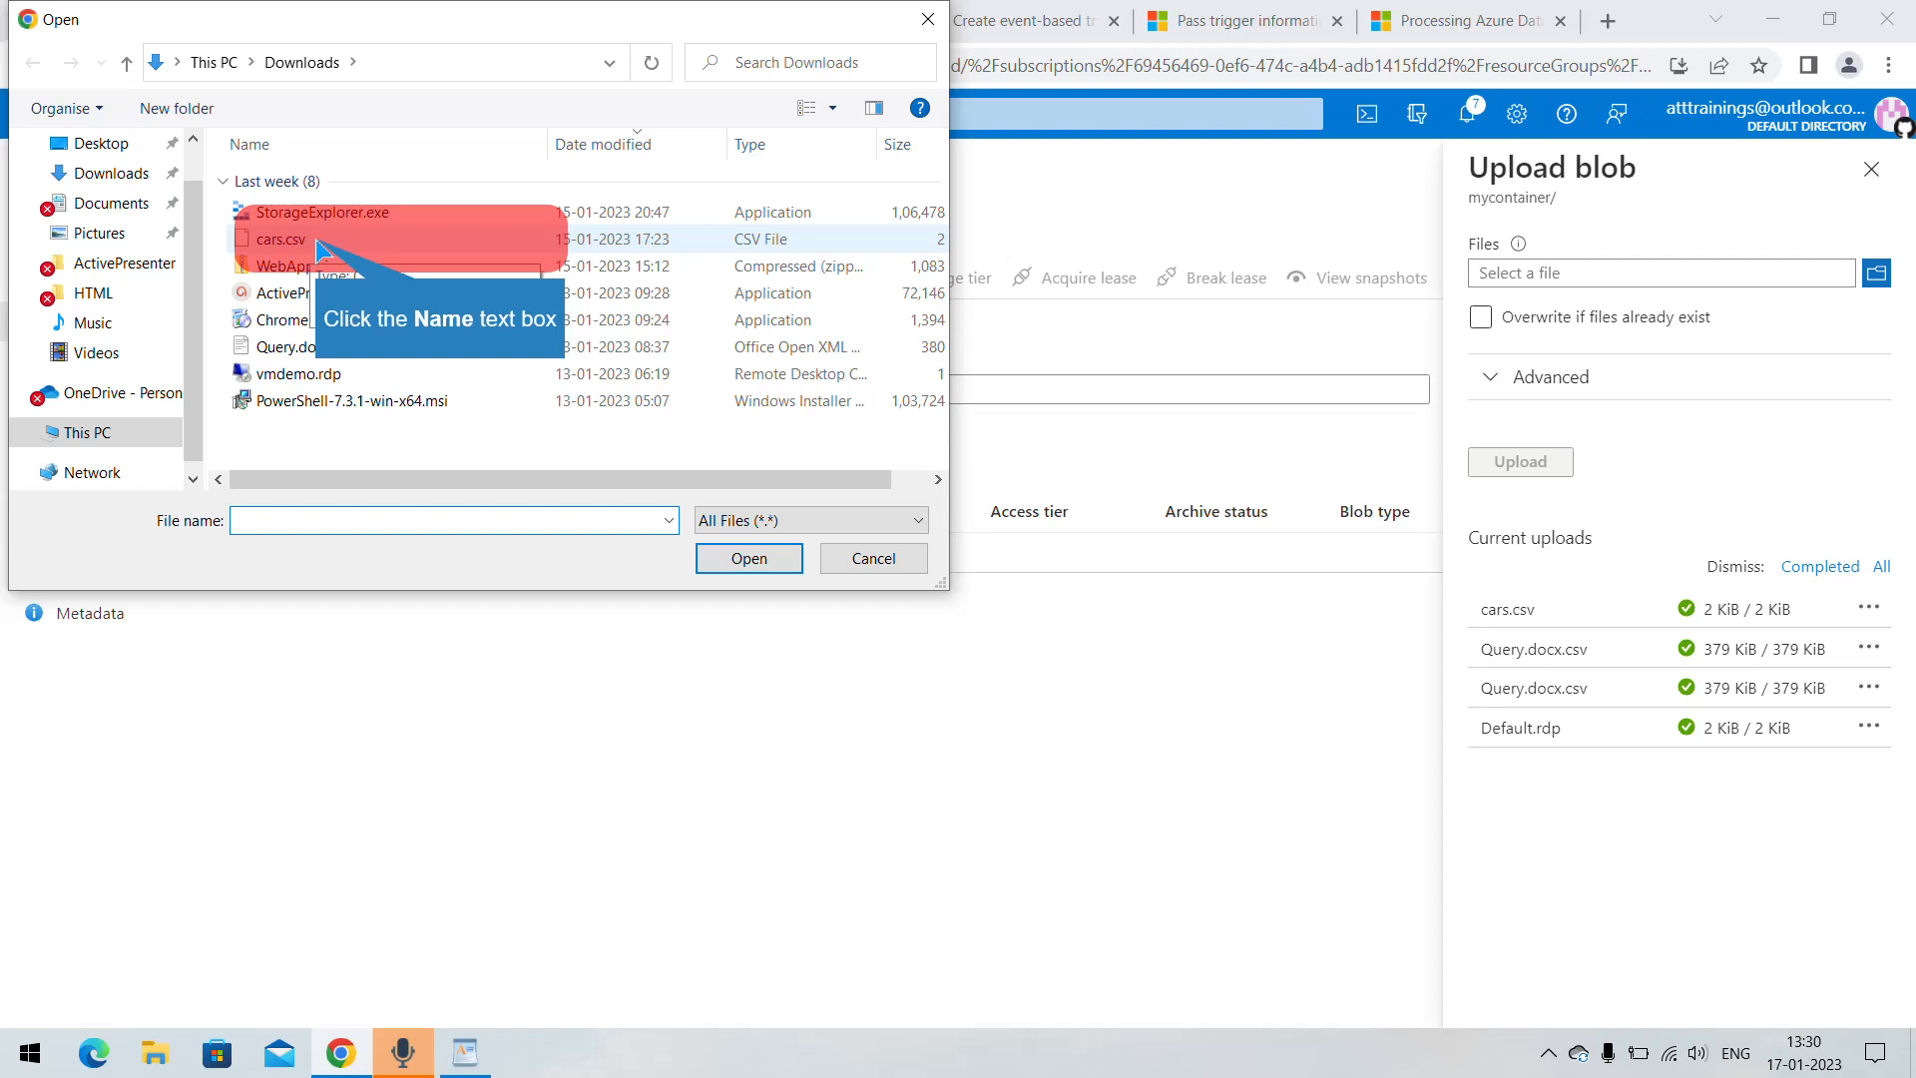
{"action": "left_click", "coordinate": [317, 243]}
{"action": "left_click", "coordinate": [748, 559]}
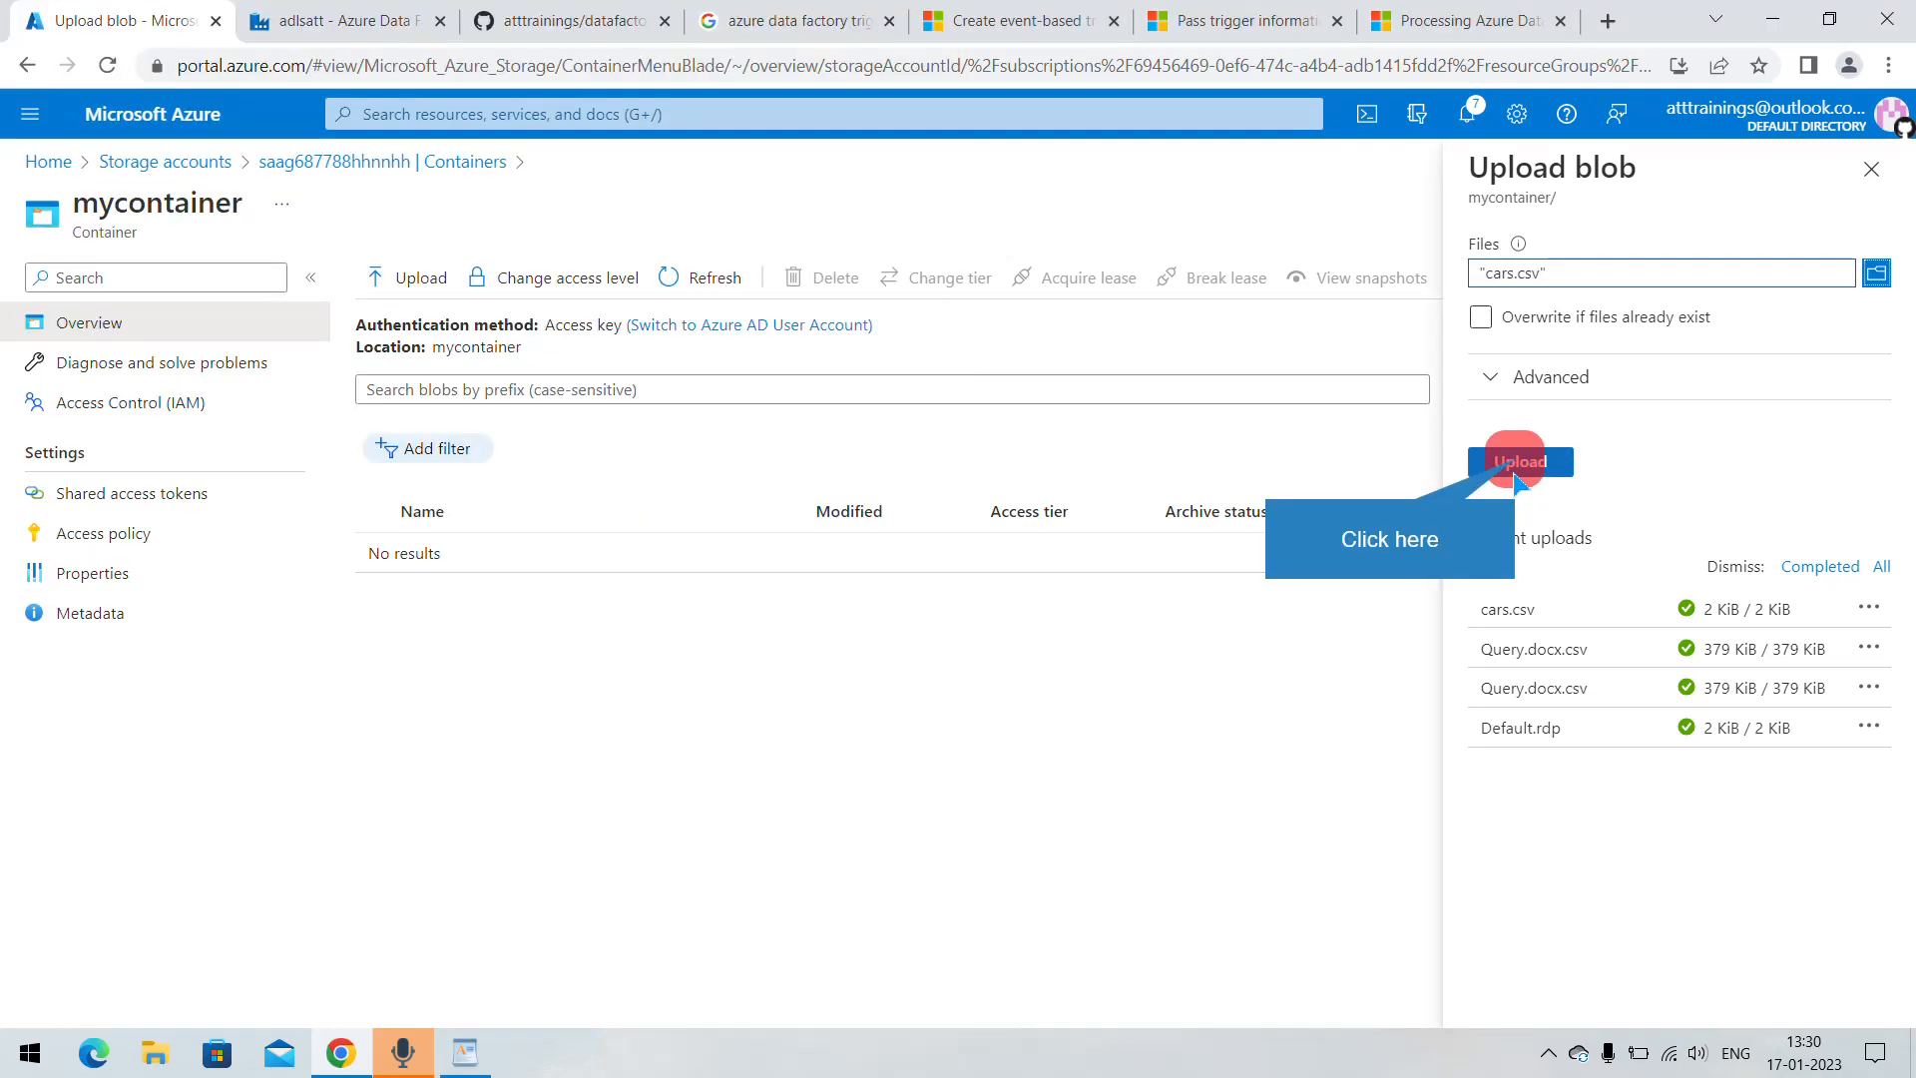
{"action": "left_click", "coordinate": [1516, 465]}
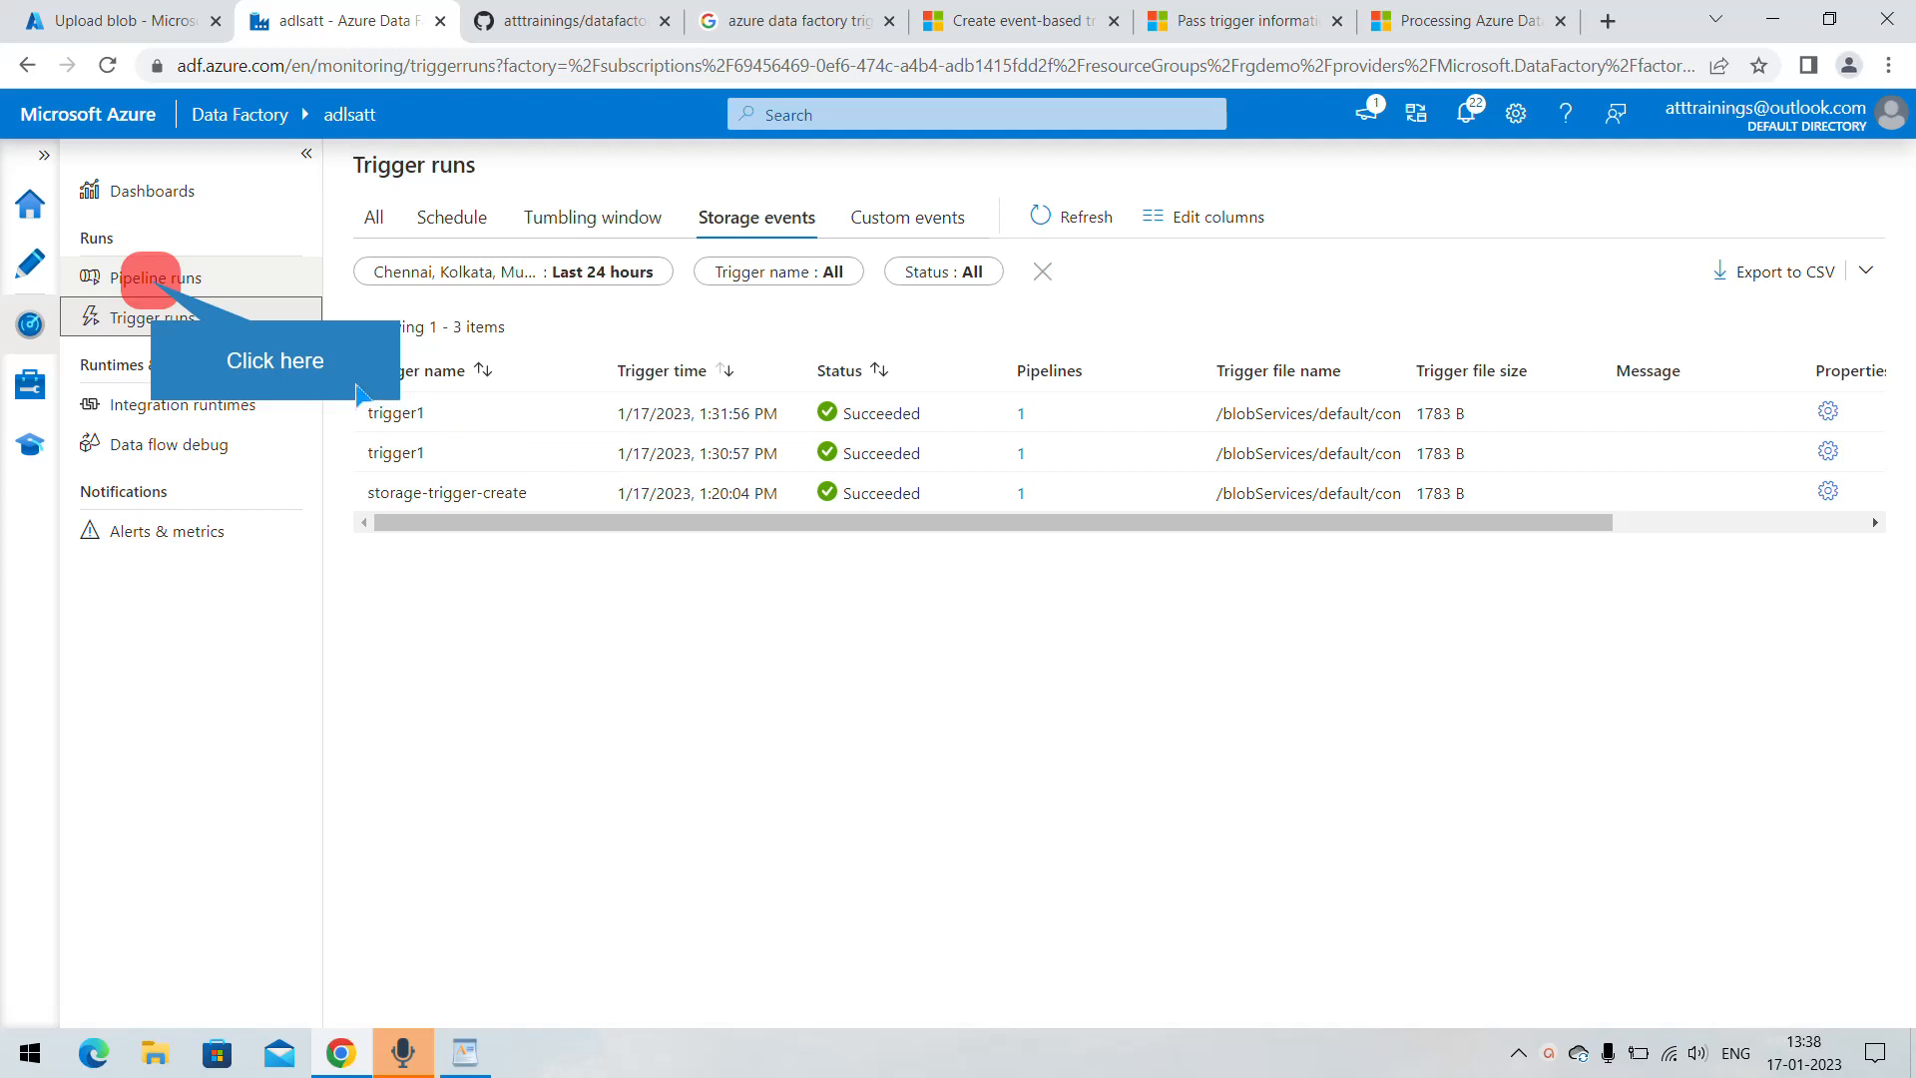
- Examine the Copy data1 activity details for the pipeline1 run that trigger1 started at 1:30:58 PM
{"action": "left_click", "coordinate": [149, 277]}
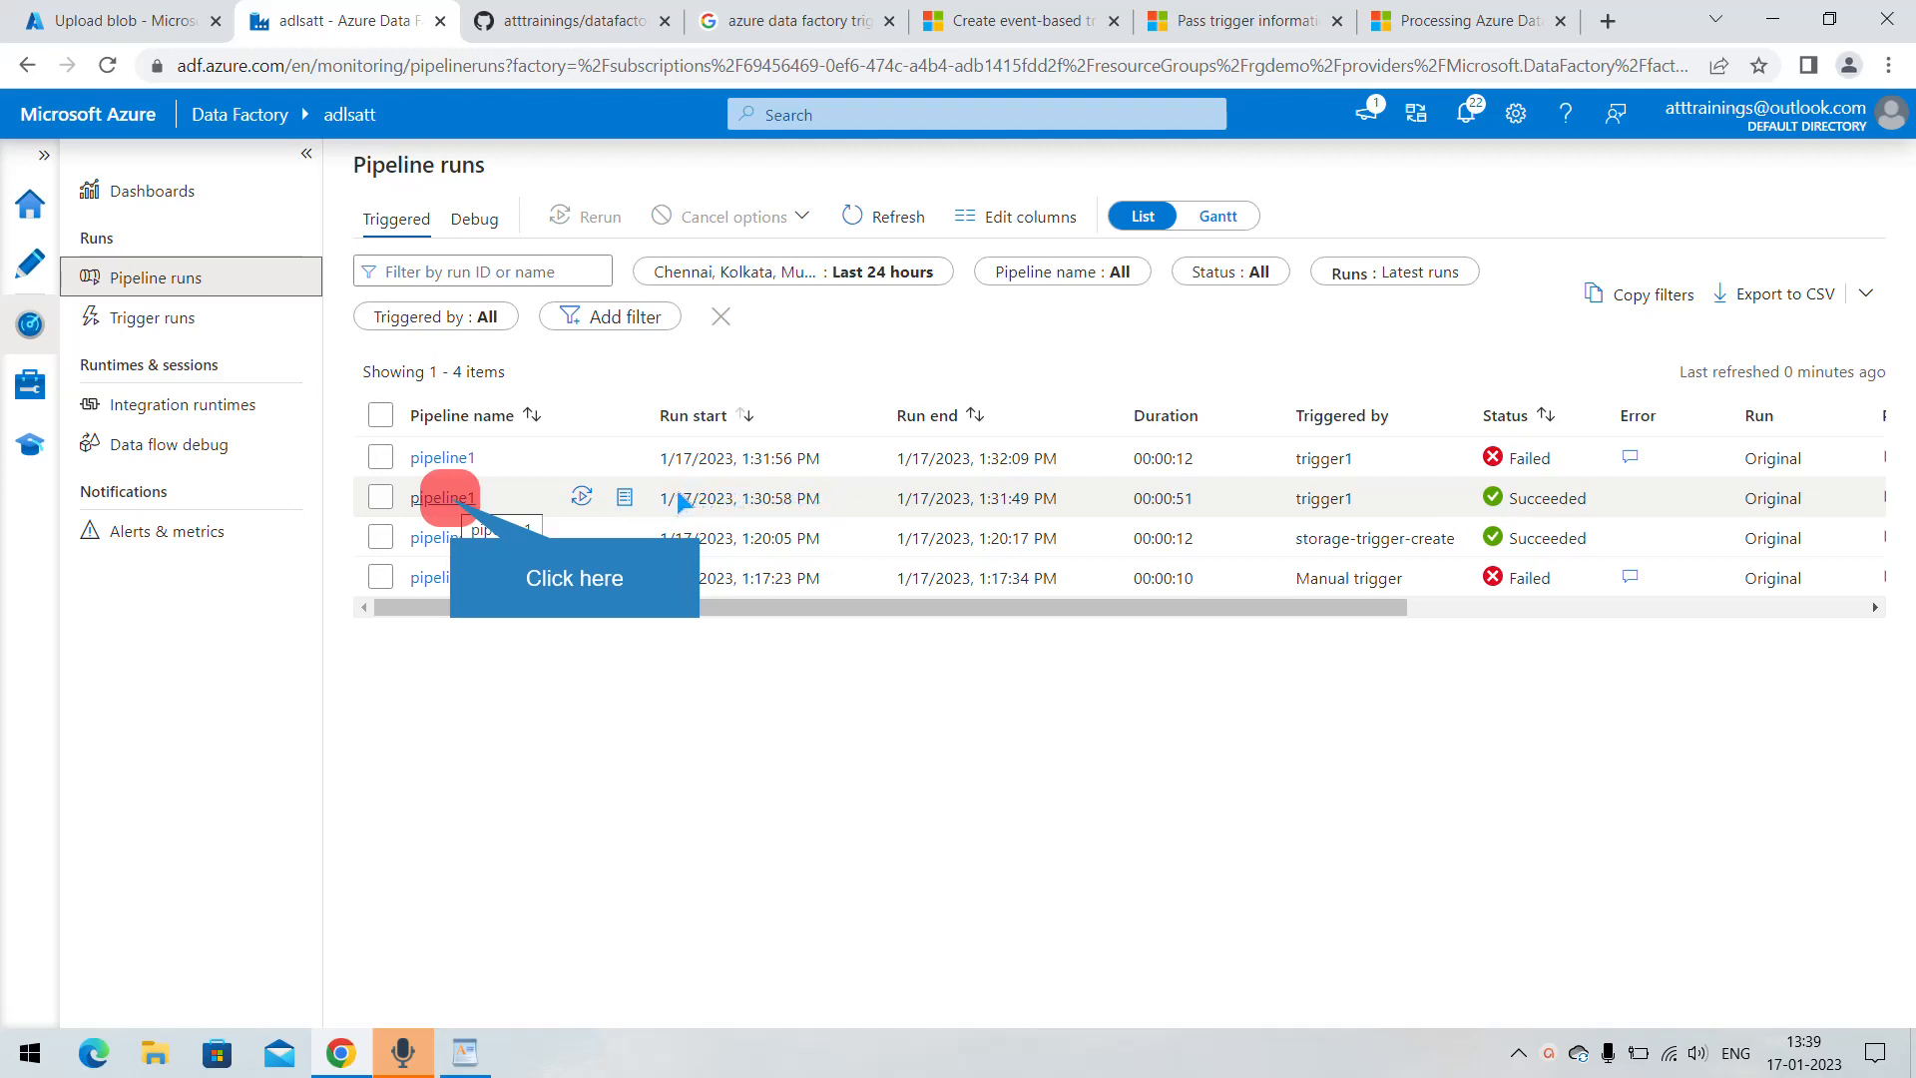
{"action": "left_click", "coordinate": [446, 498]}
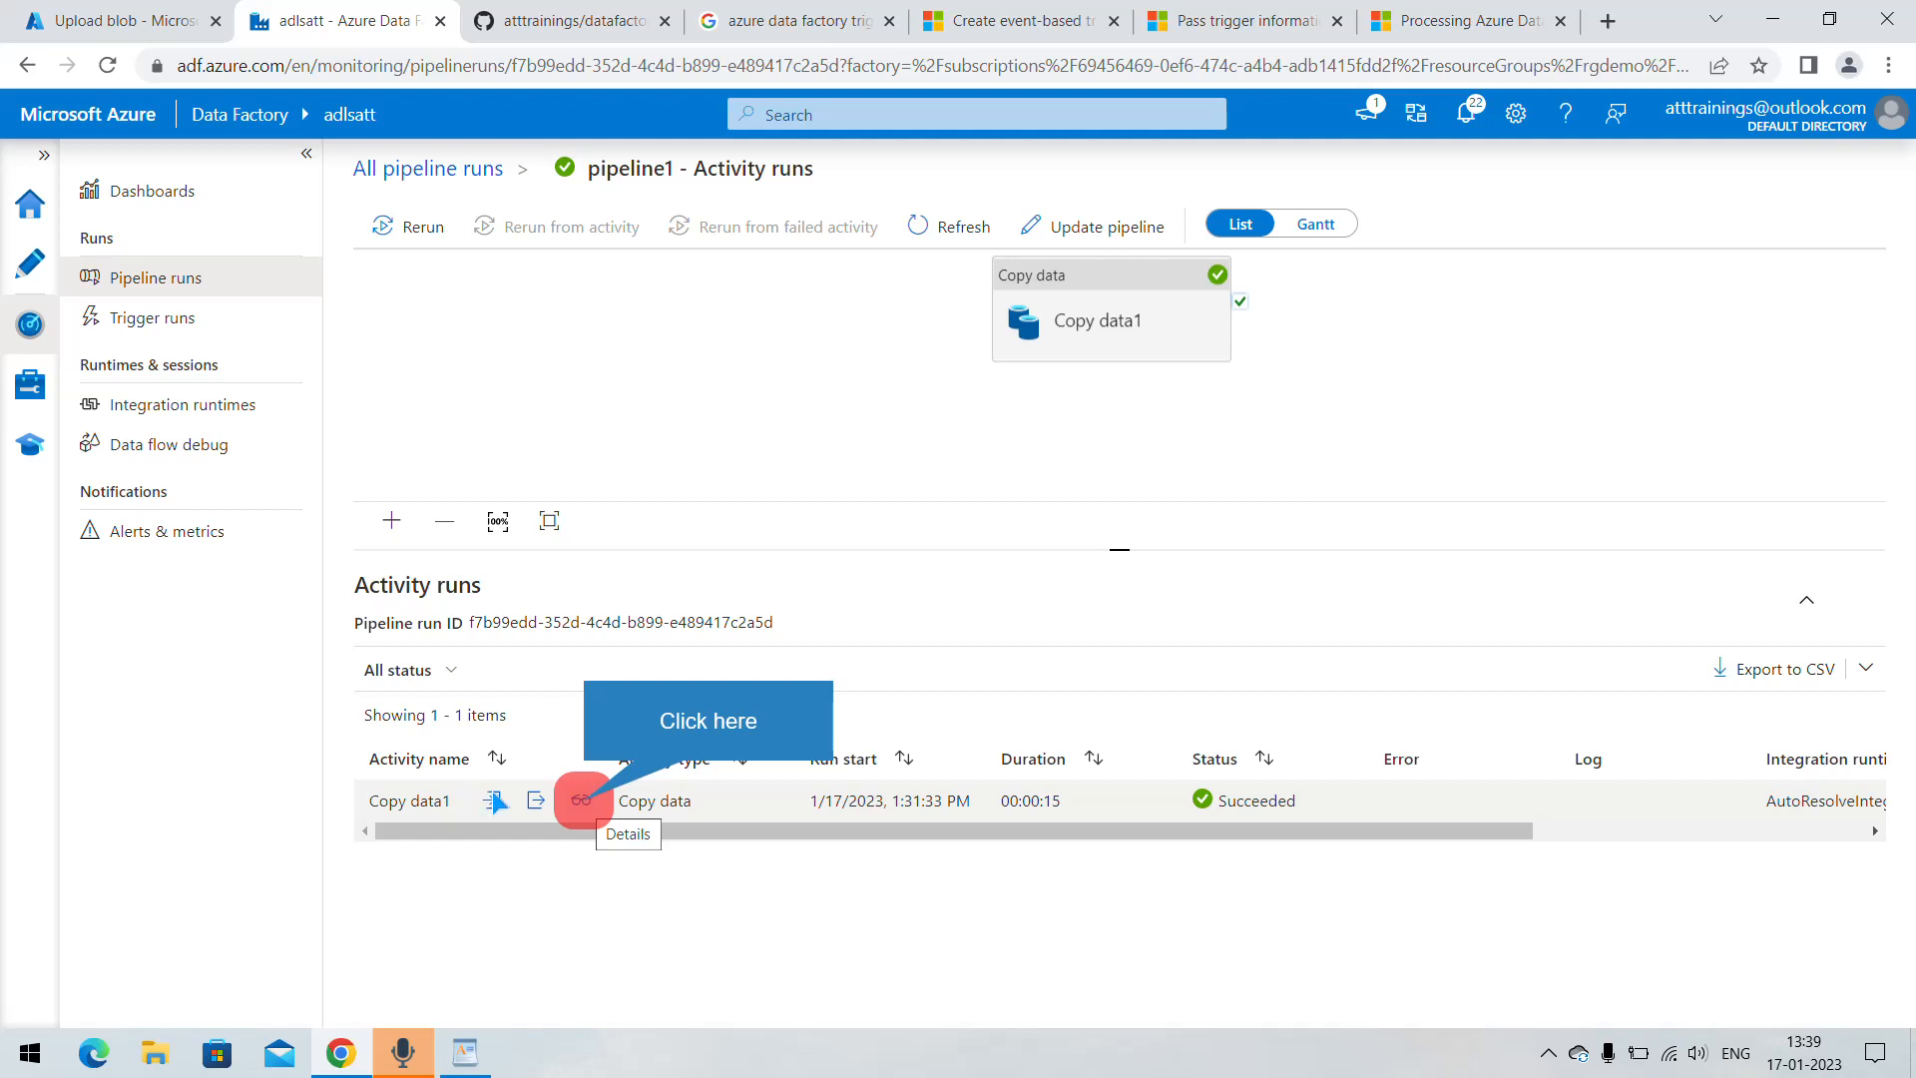
{"action": "left_click", "coordinate": [583, 800]}
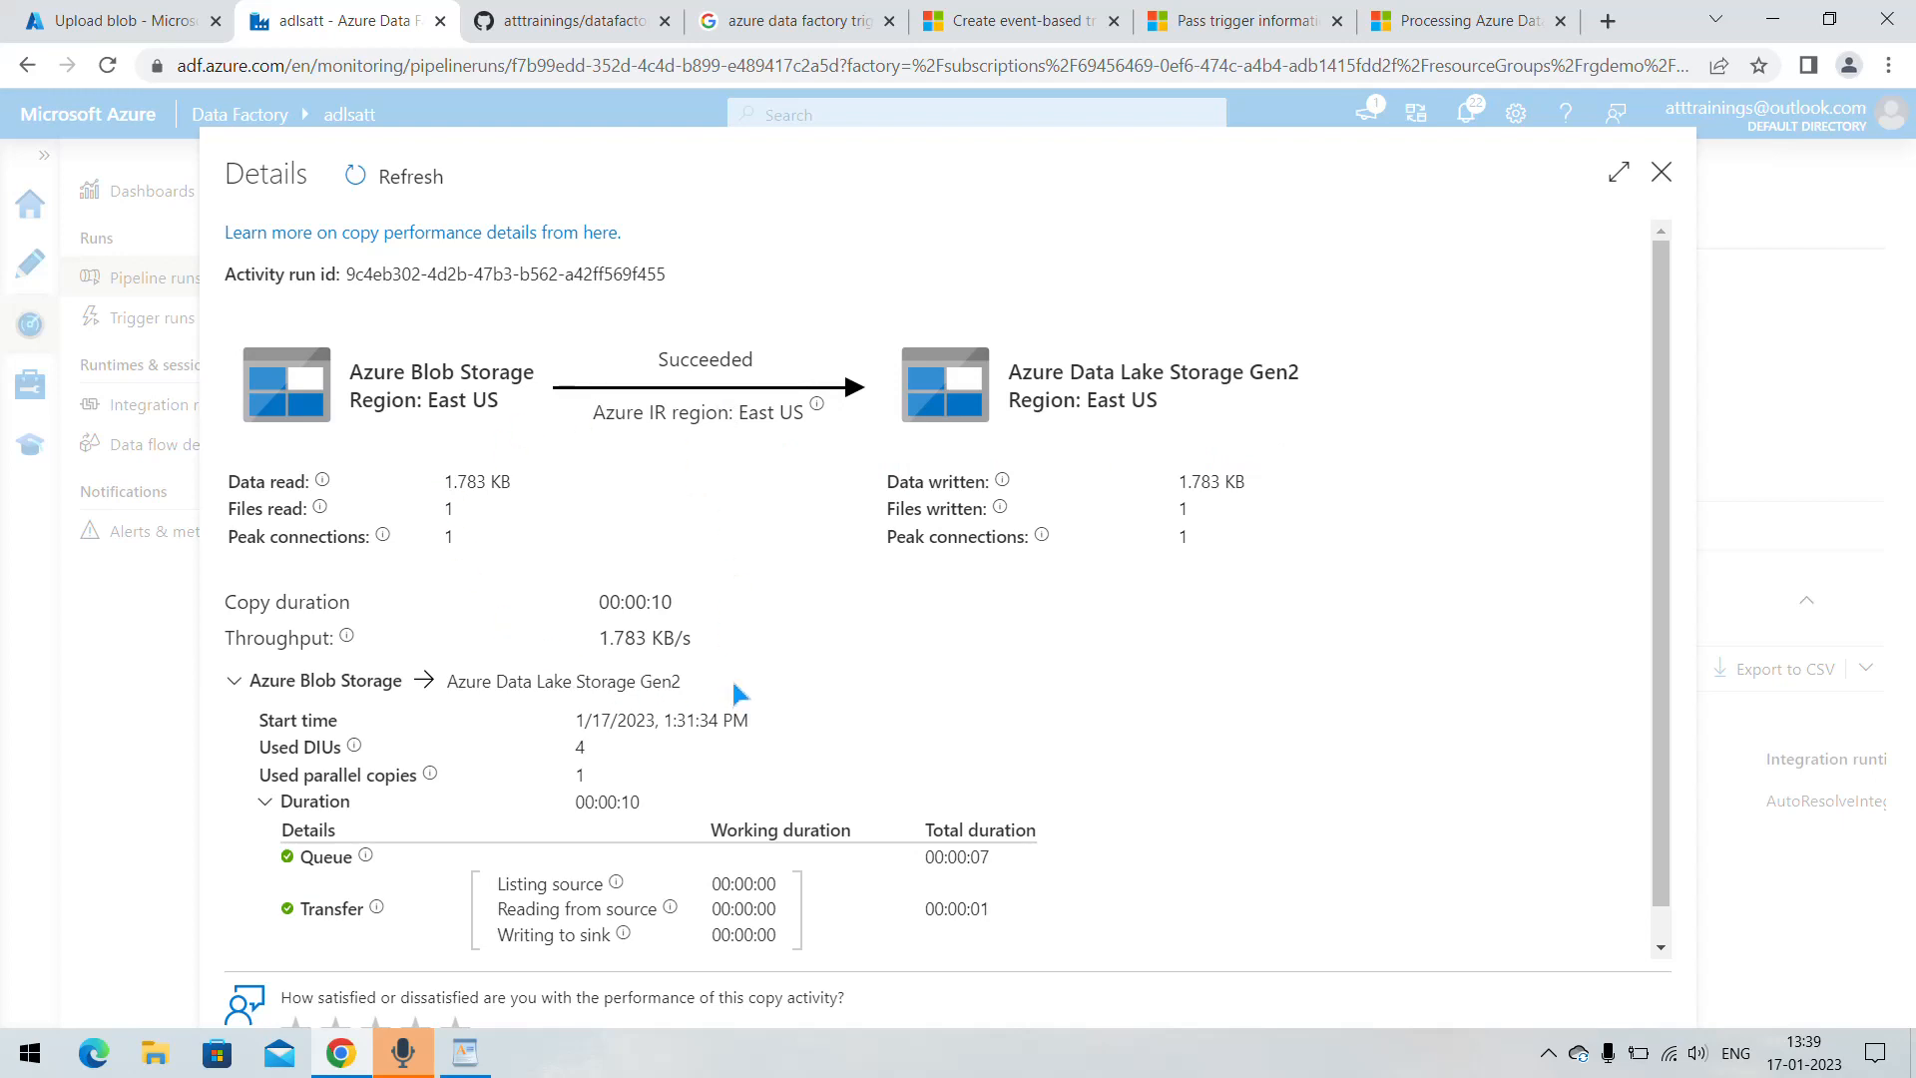
{"action": "scroll", "coordinate": [738, 691], "scroll_direction": "down", "scroll_amount": 1}
{"action": "scroll", "coordinate": [699, 658], "scroll_direction": "up", "scroll_amount": 1}
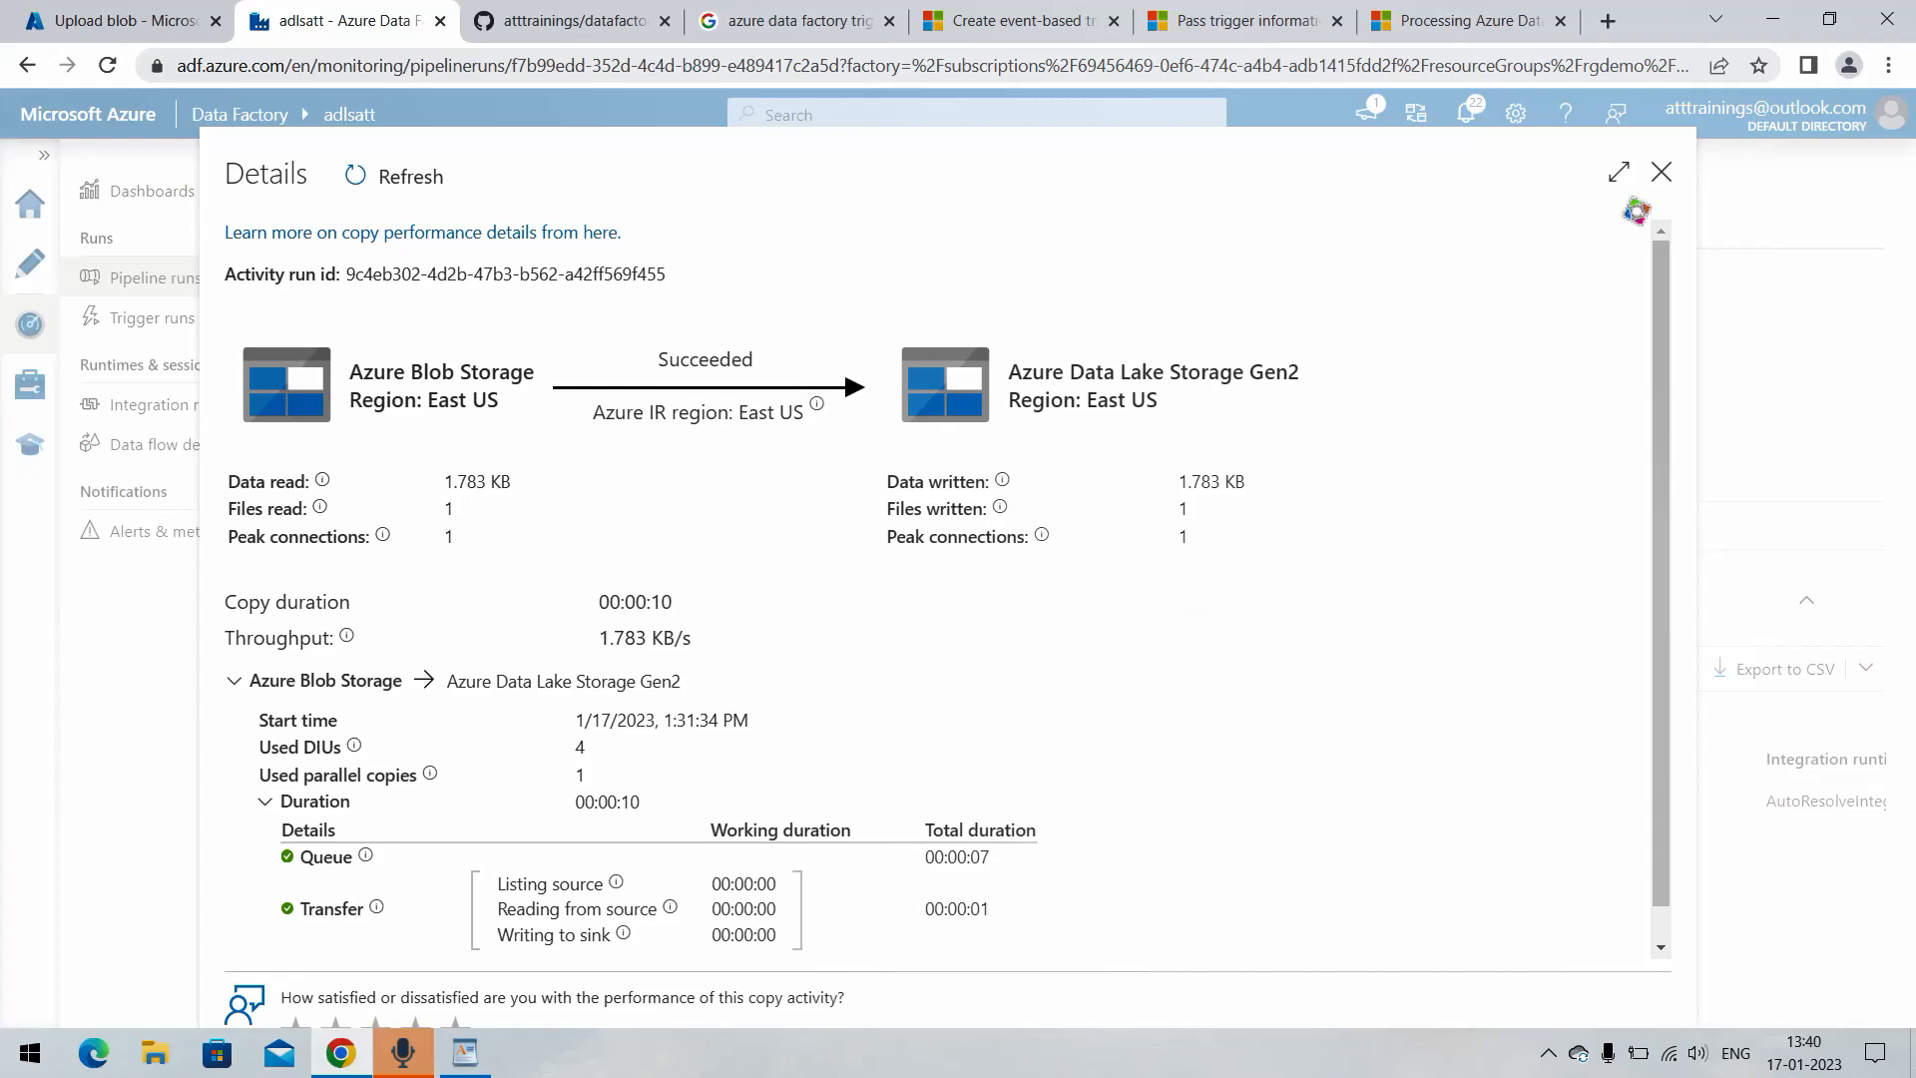
- Close the copy activity details, switch to the Azure portal and refresh the mycontainer blob list
{"action": "left_click", "coordinate": [1662, 173]}
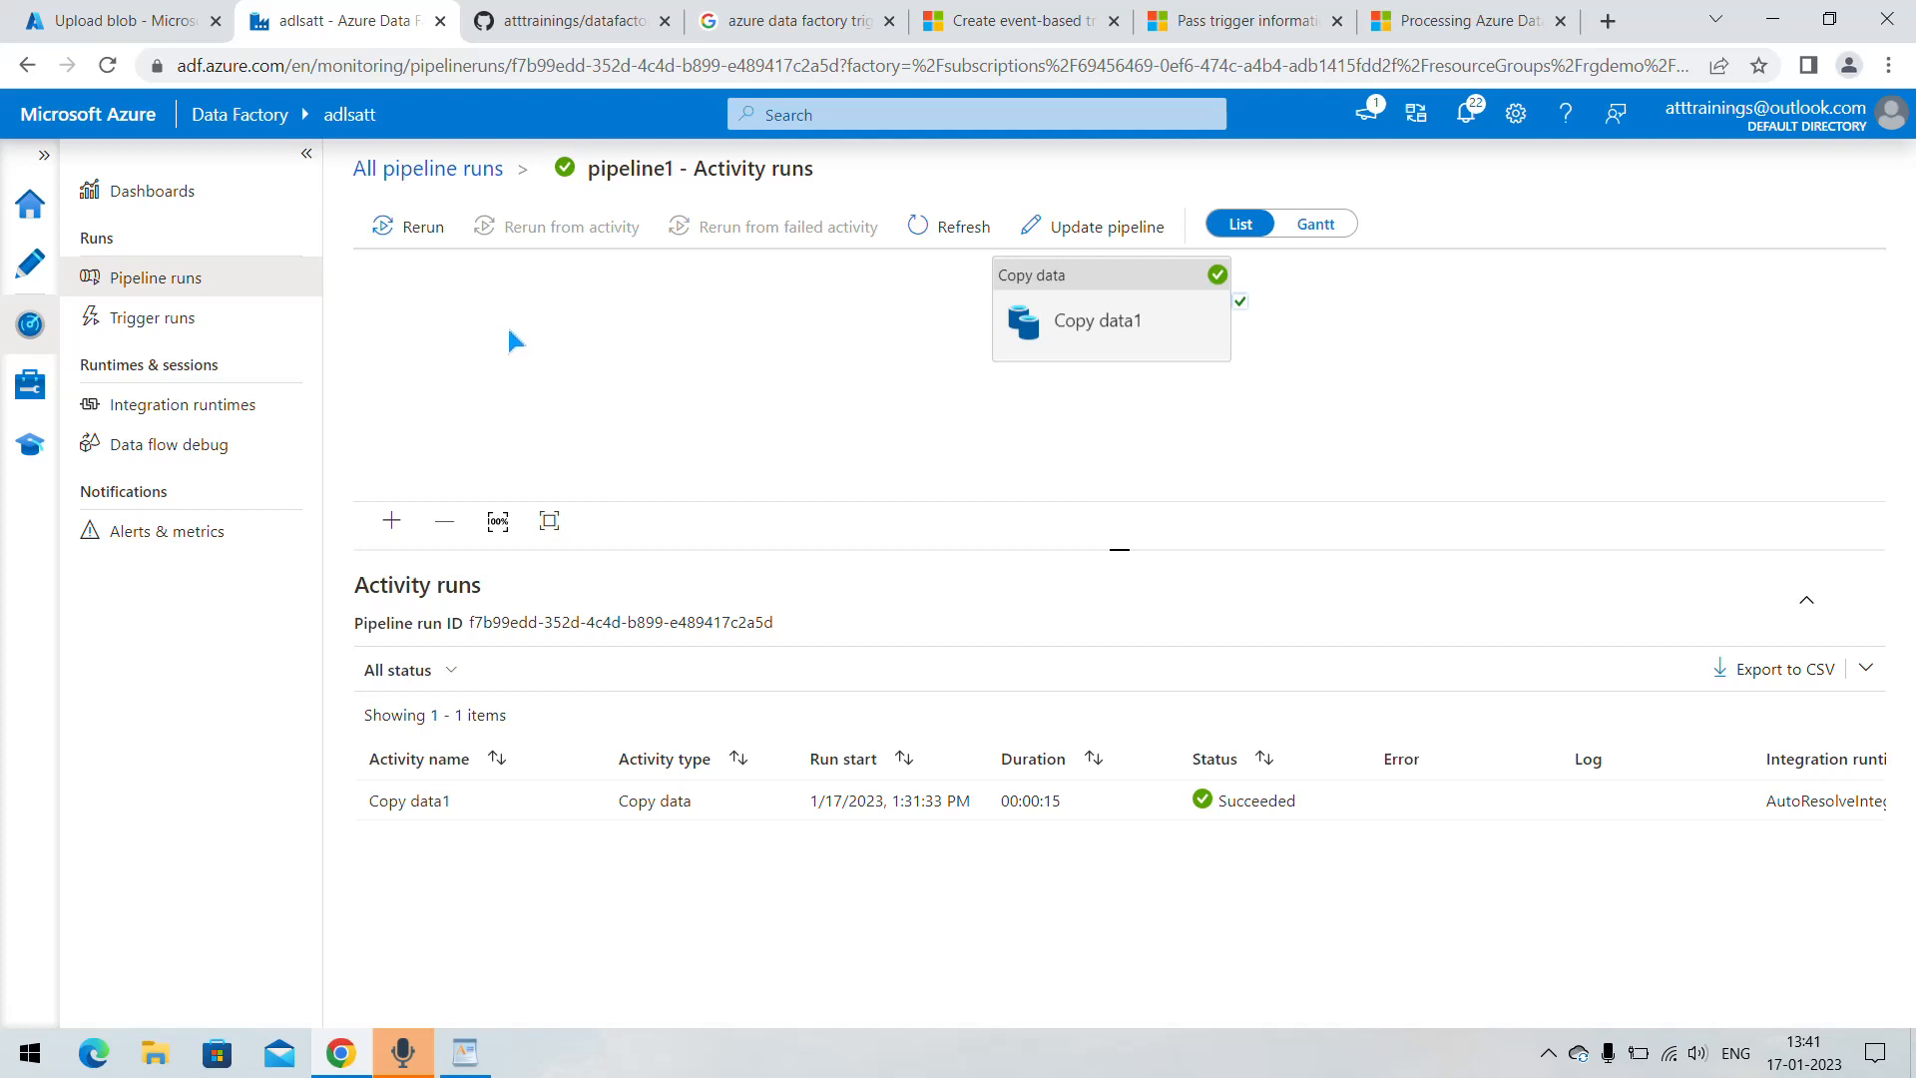
{"action": "left_click", "coordinate": [85, 20]}
{"action": "left_click", "coordinate": [705, 277]}
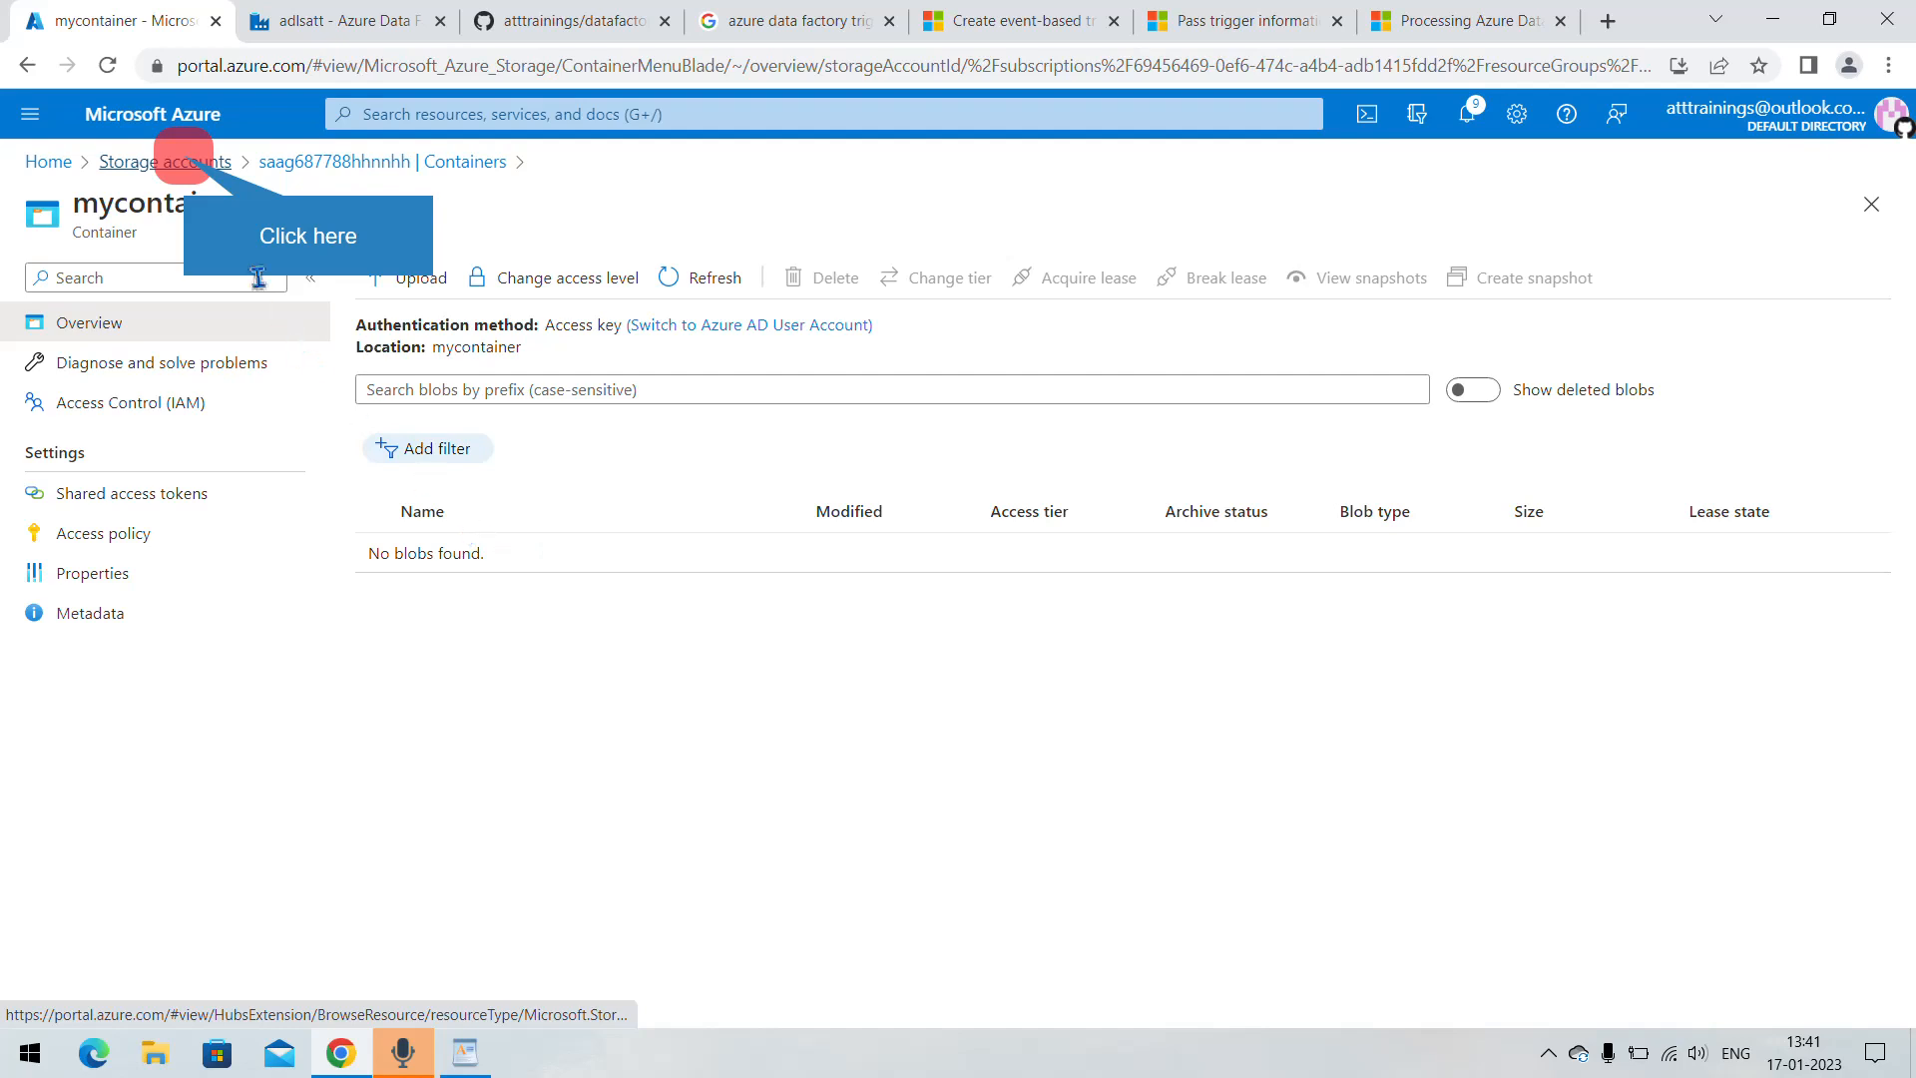
- Delete cars.txt from container1 in the adlsag2222 storage account
{"action": "left_click", "coordinate": [189, 162]}
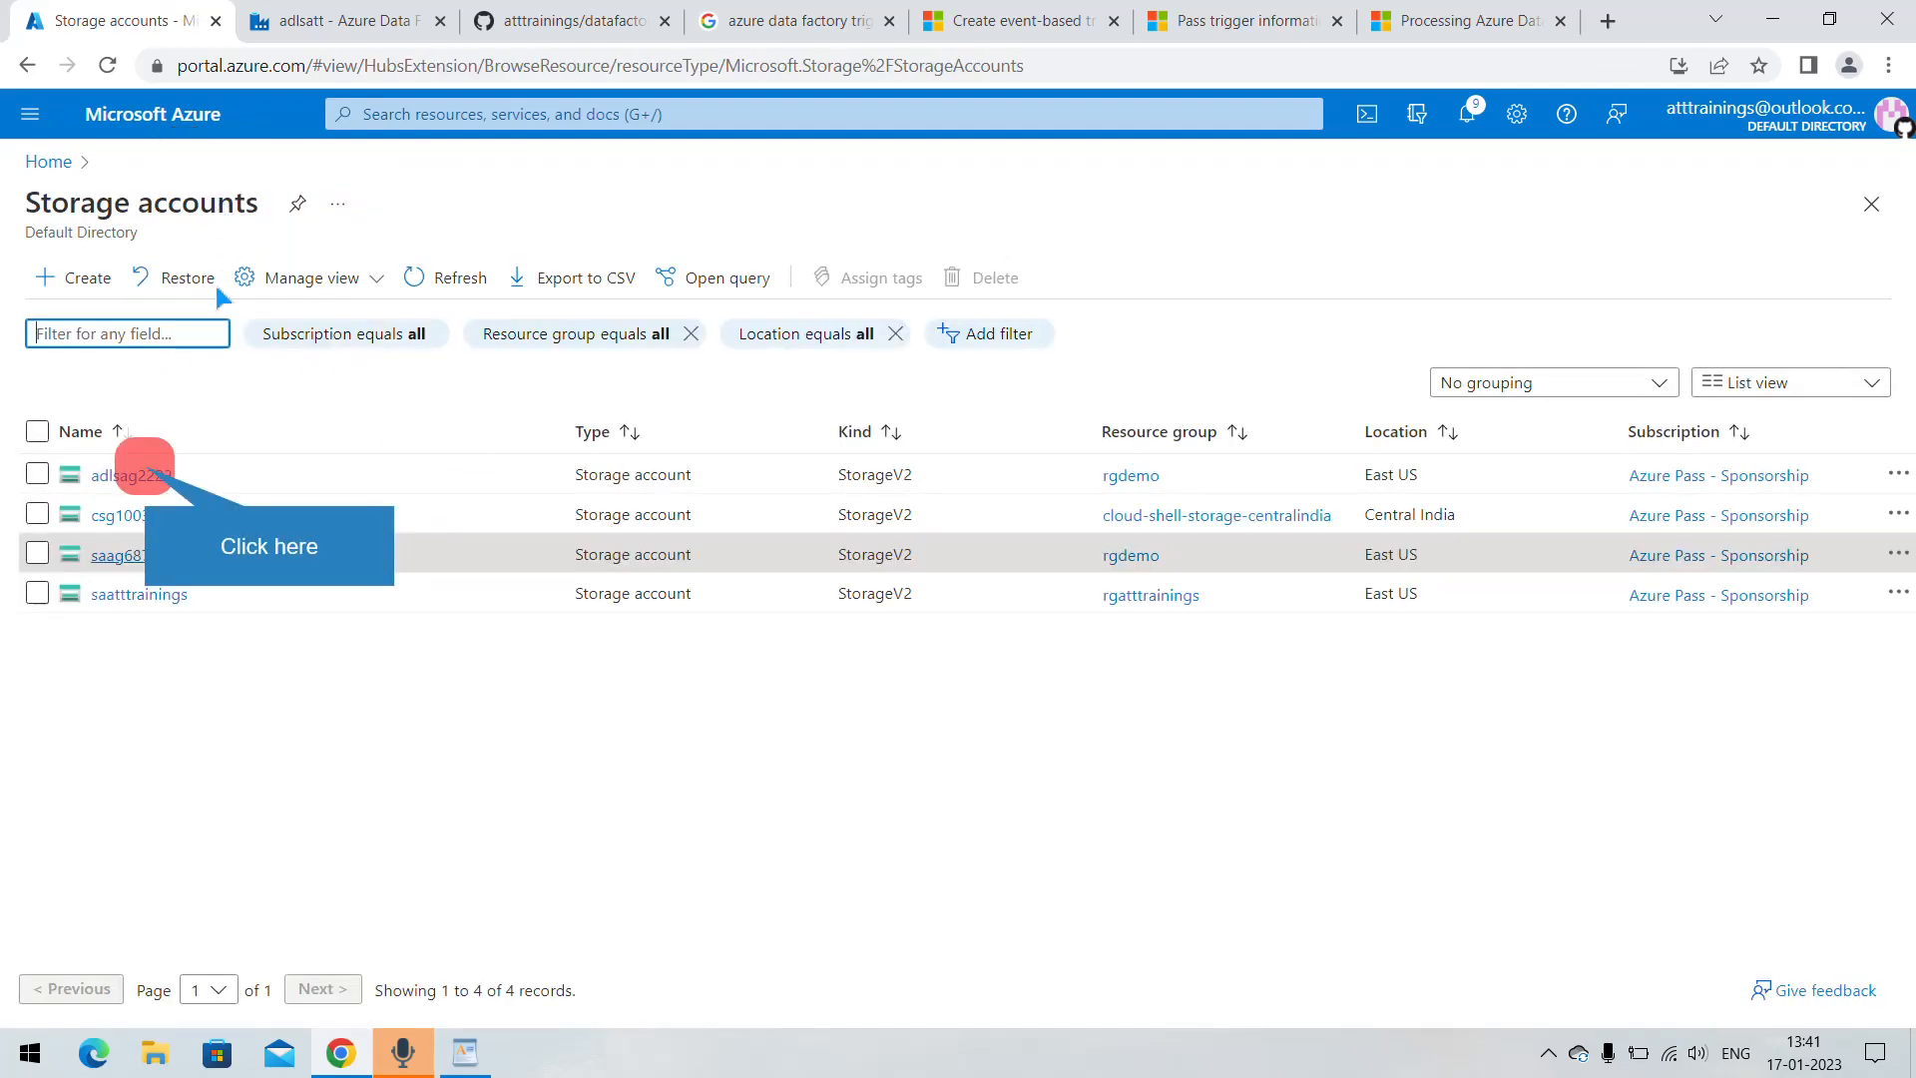
{"action": "left_click", "coordinate": [154, 479]}
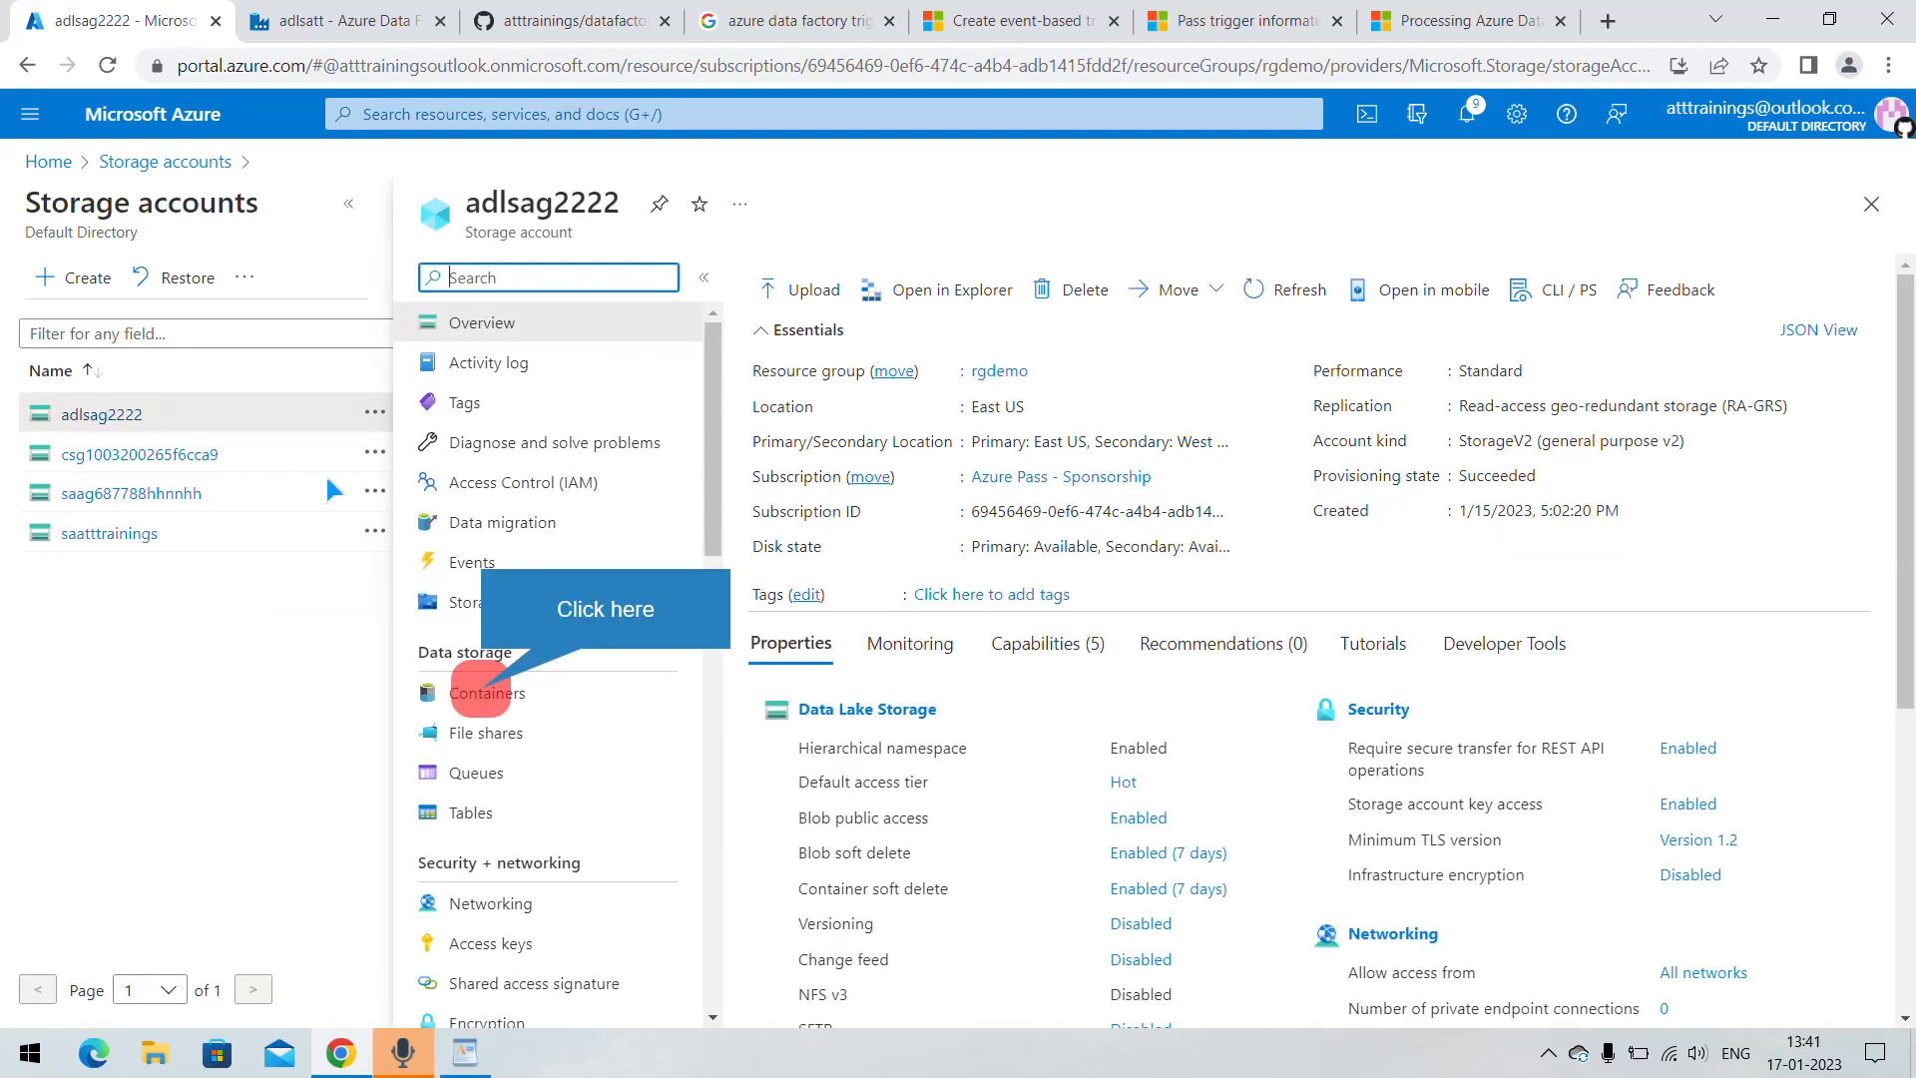
{"action": "left_click", "coordinate": [489, 695]}
{"action": "left_click", "coordinate": [821, 479]}
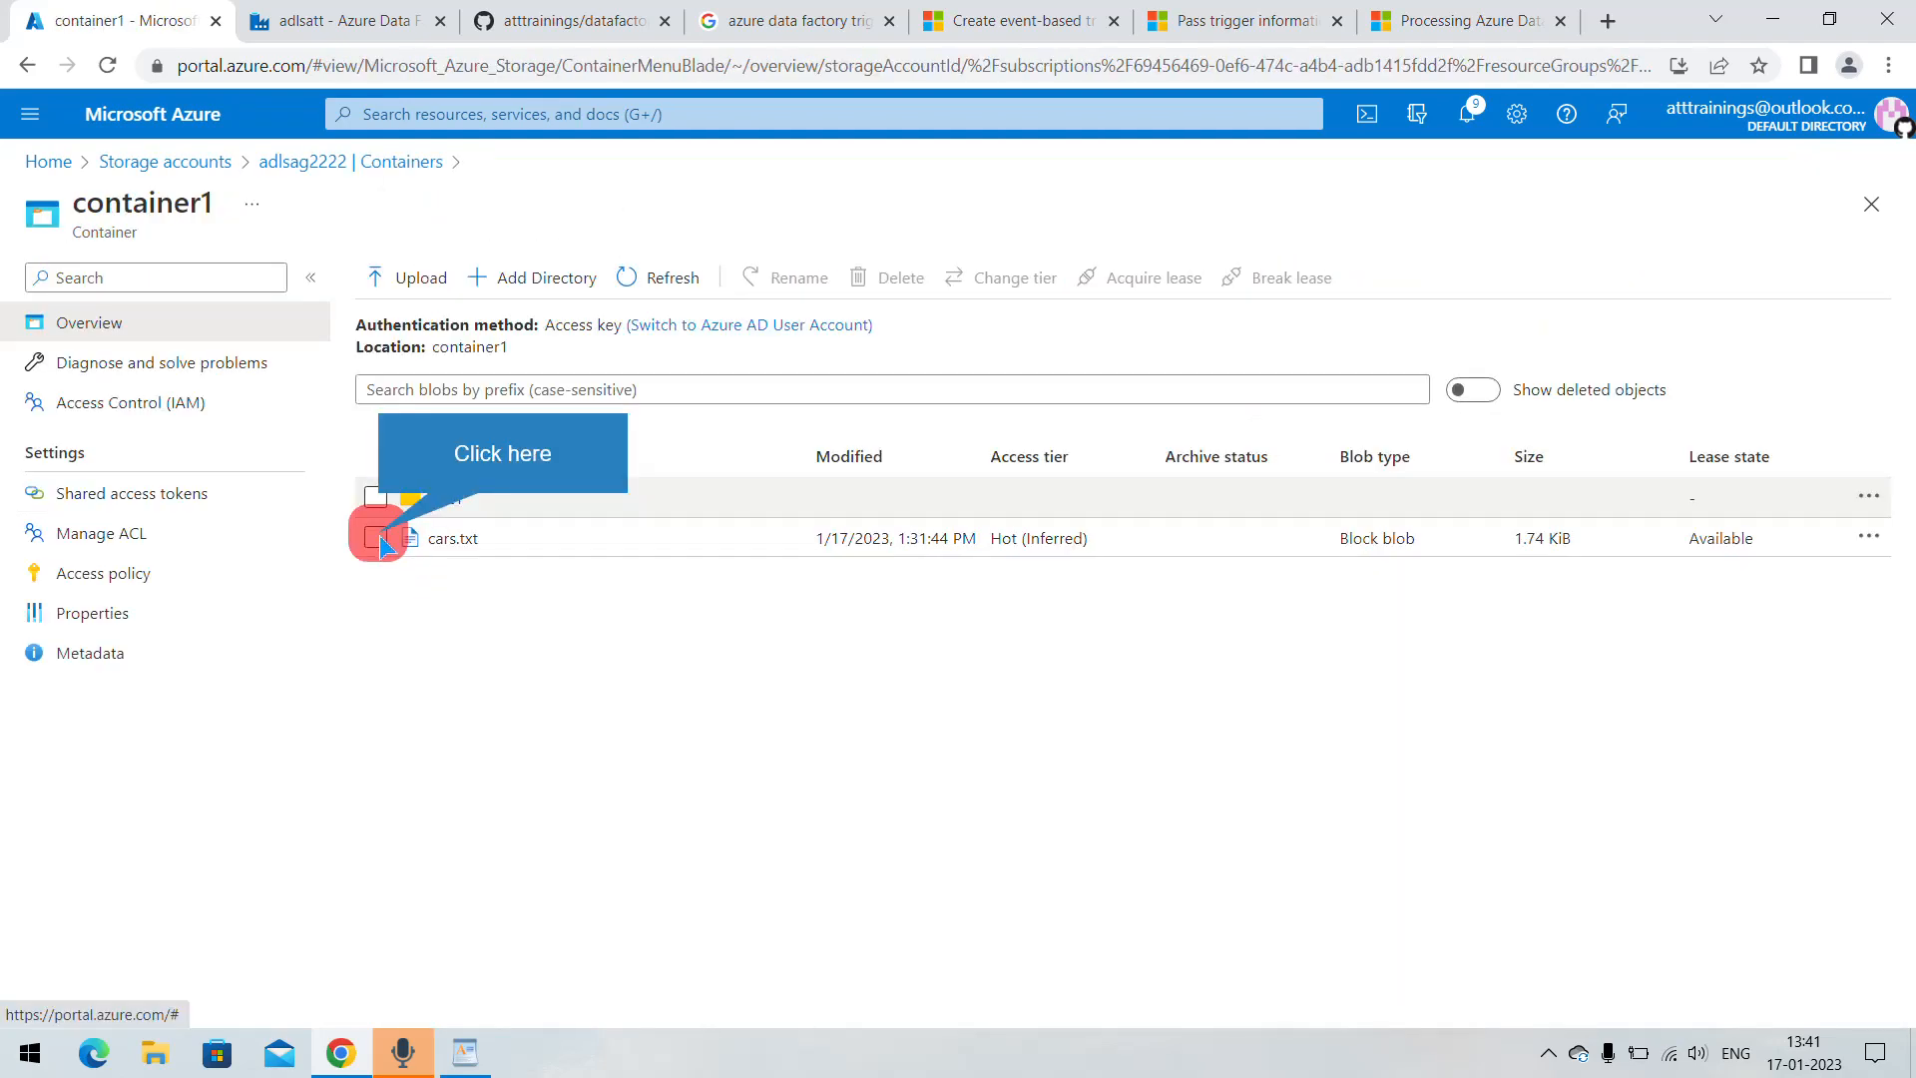
{"action": "left_click", "coordinate": [376, 538]}
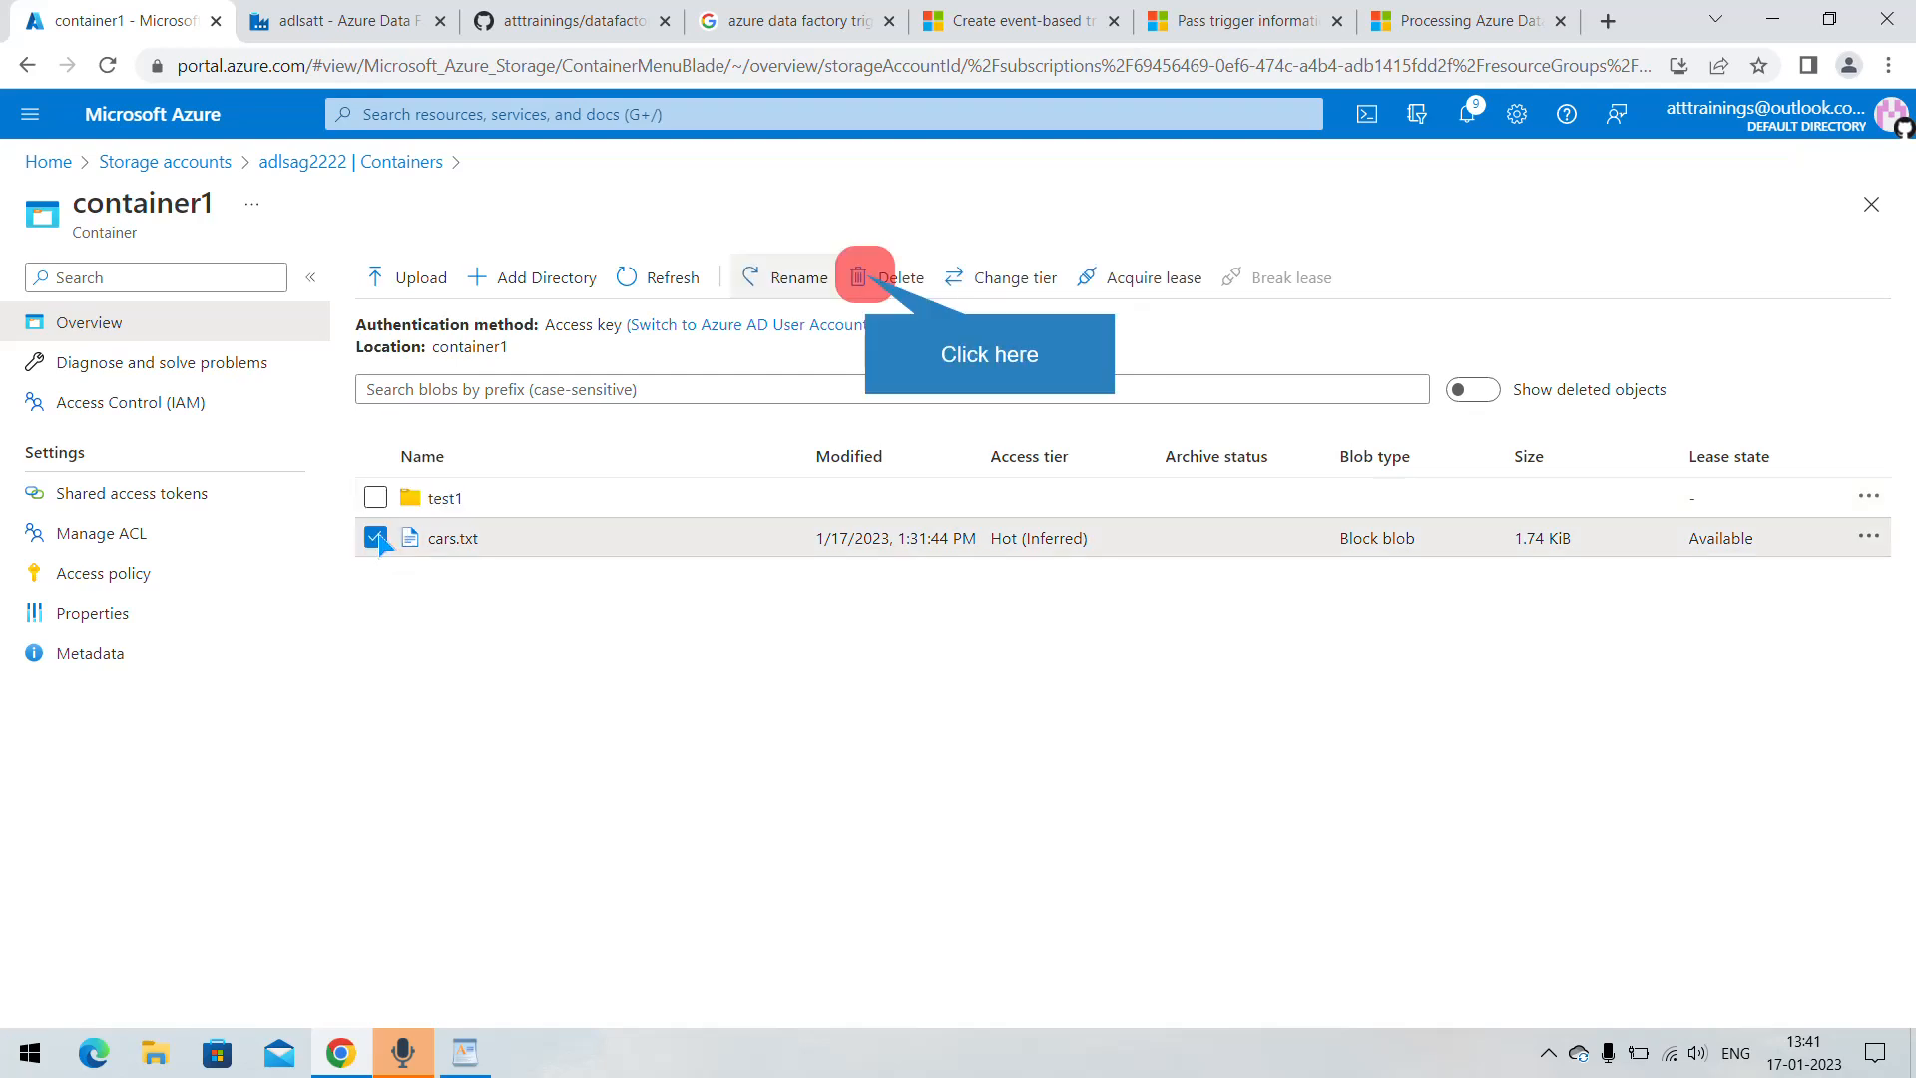
{"action": "left_click", "coordinate": [886, 278]}
{"action": "left_click", "coordinate": [406, 448]}
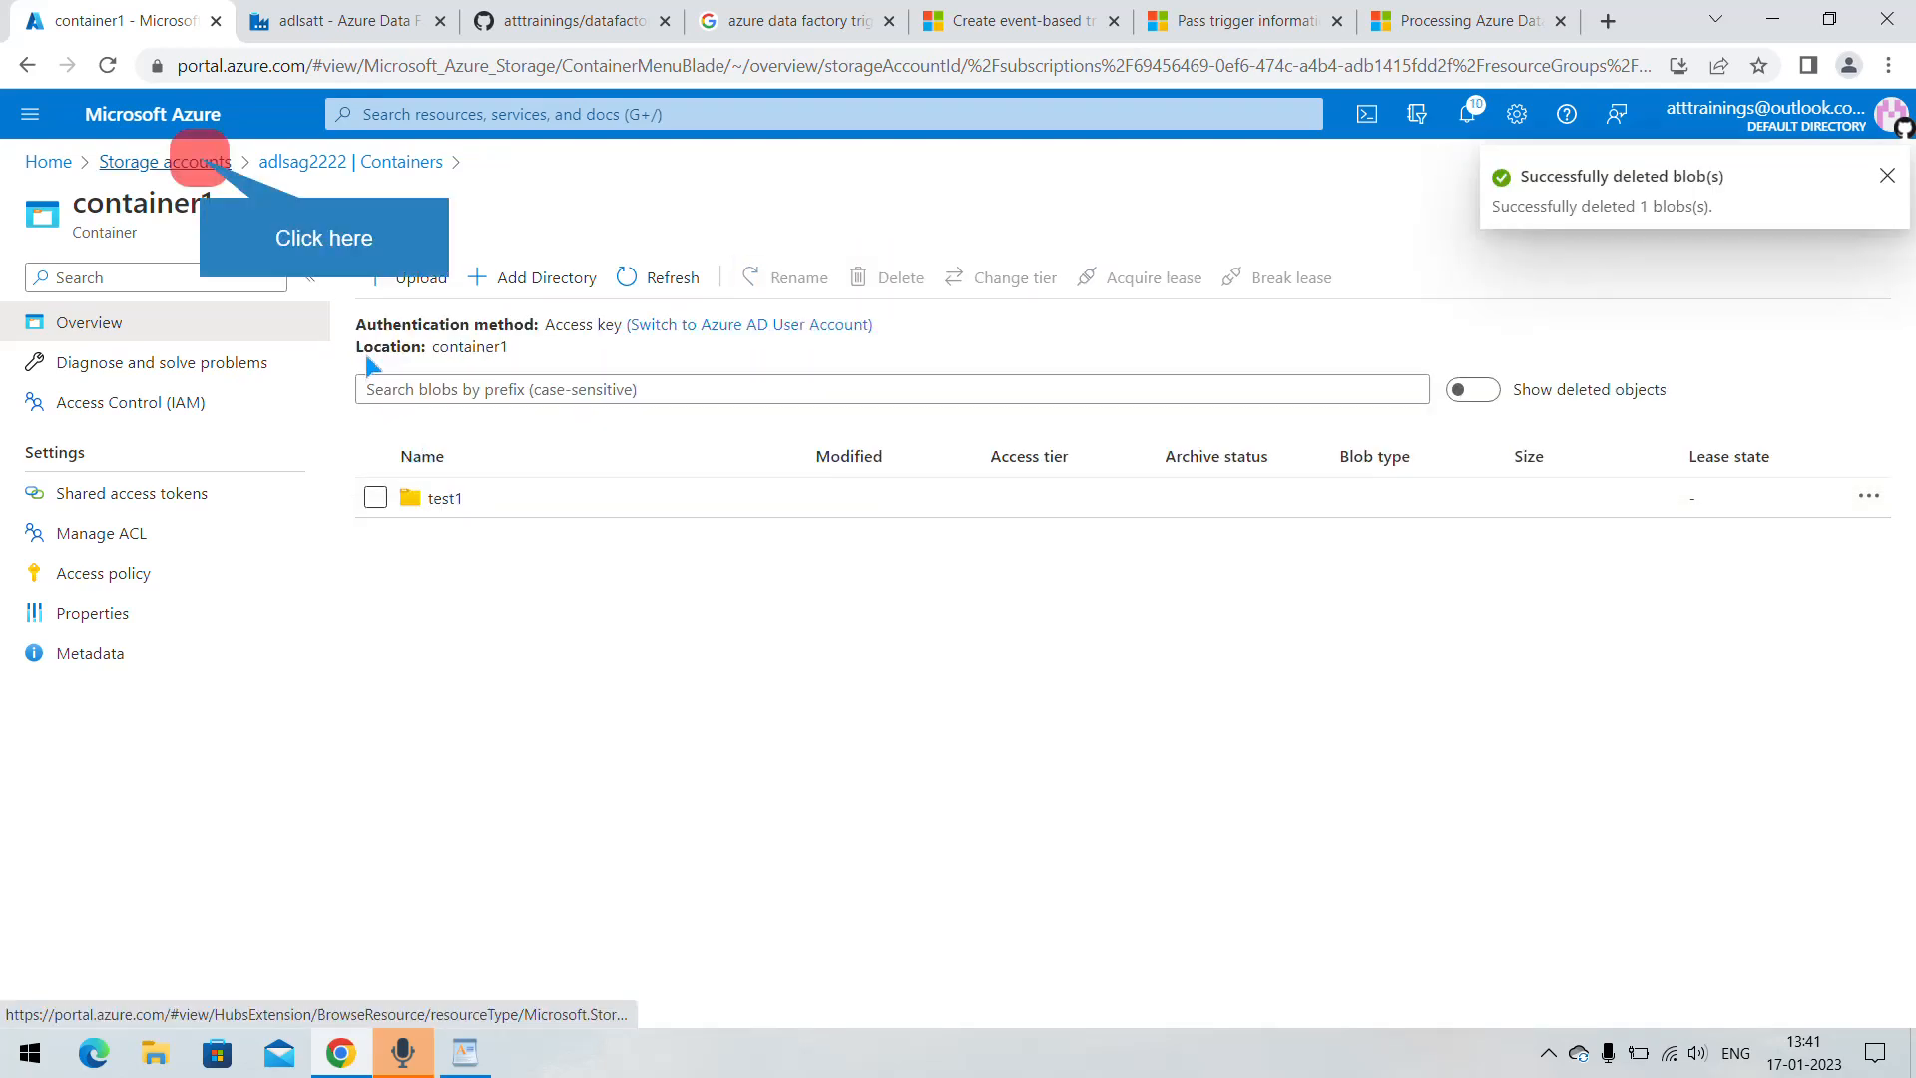
- Upload cars.csv to mycontainer in the saag687788hhnnhh storage account
{"action": "left_click", "coordinate": [214, 167]}
{"action": "left_click", "coordinate": [133, 547]}
{"action": "left_click", "coordinate": [487, 693]}
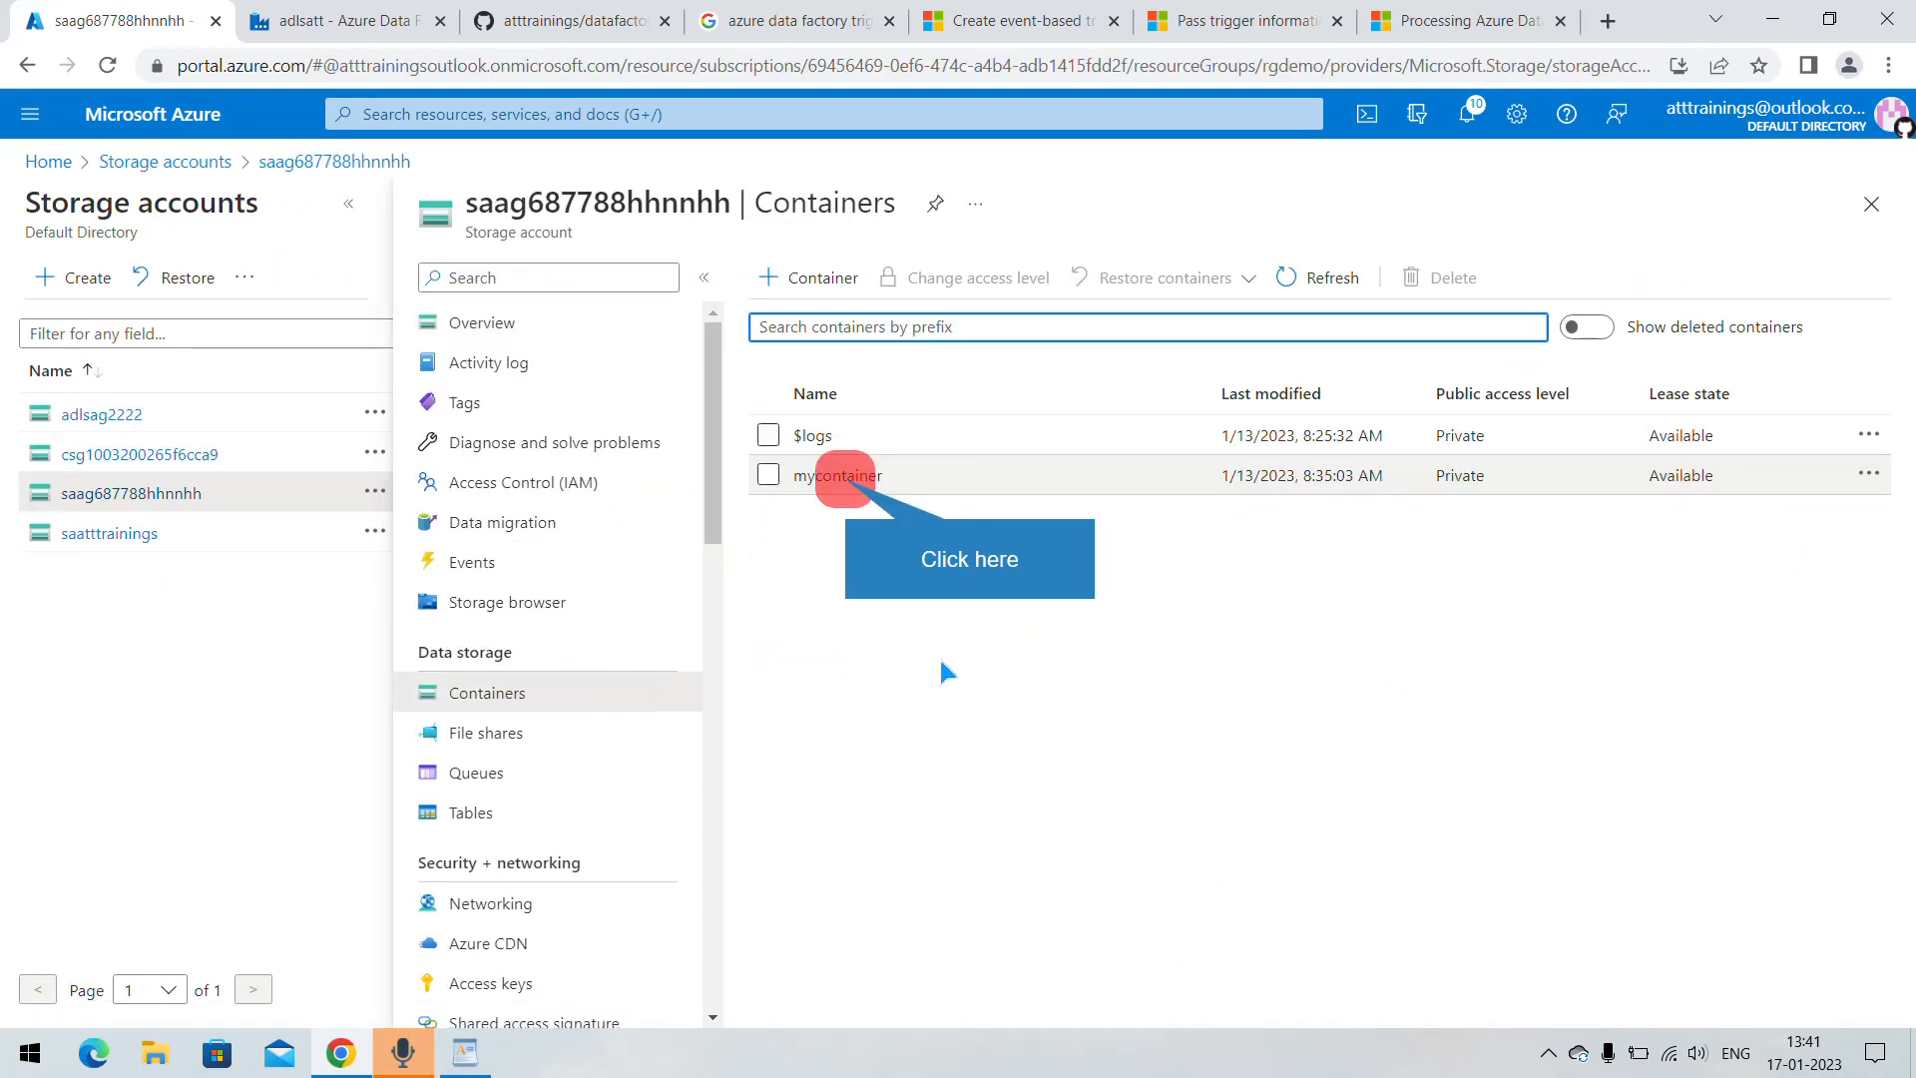
{"action": "left_click", "coordinate": [838, 475]}
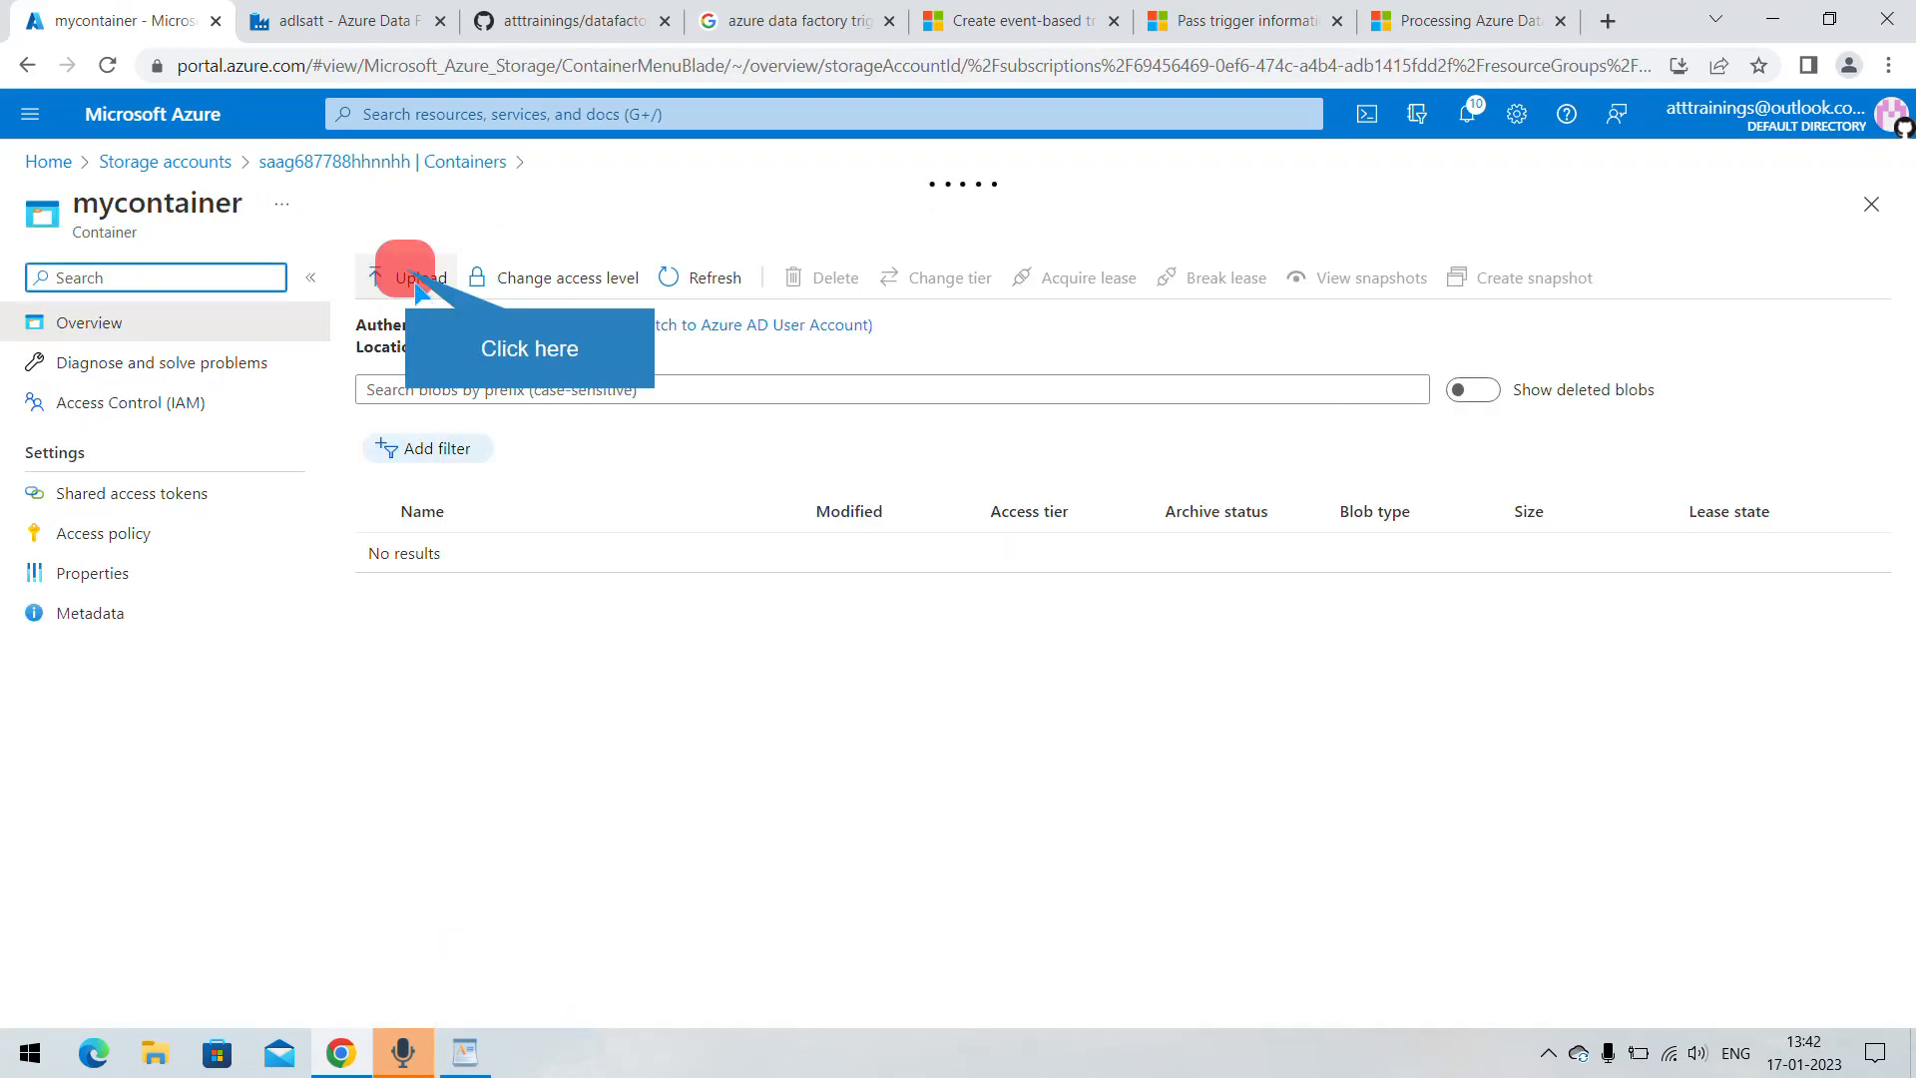
{"action": "left_click", "coordinate": [409, 278]}
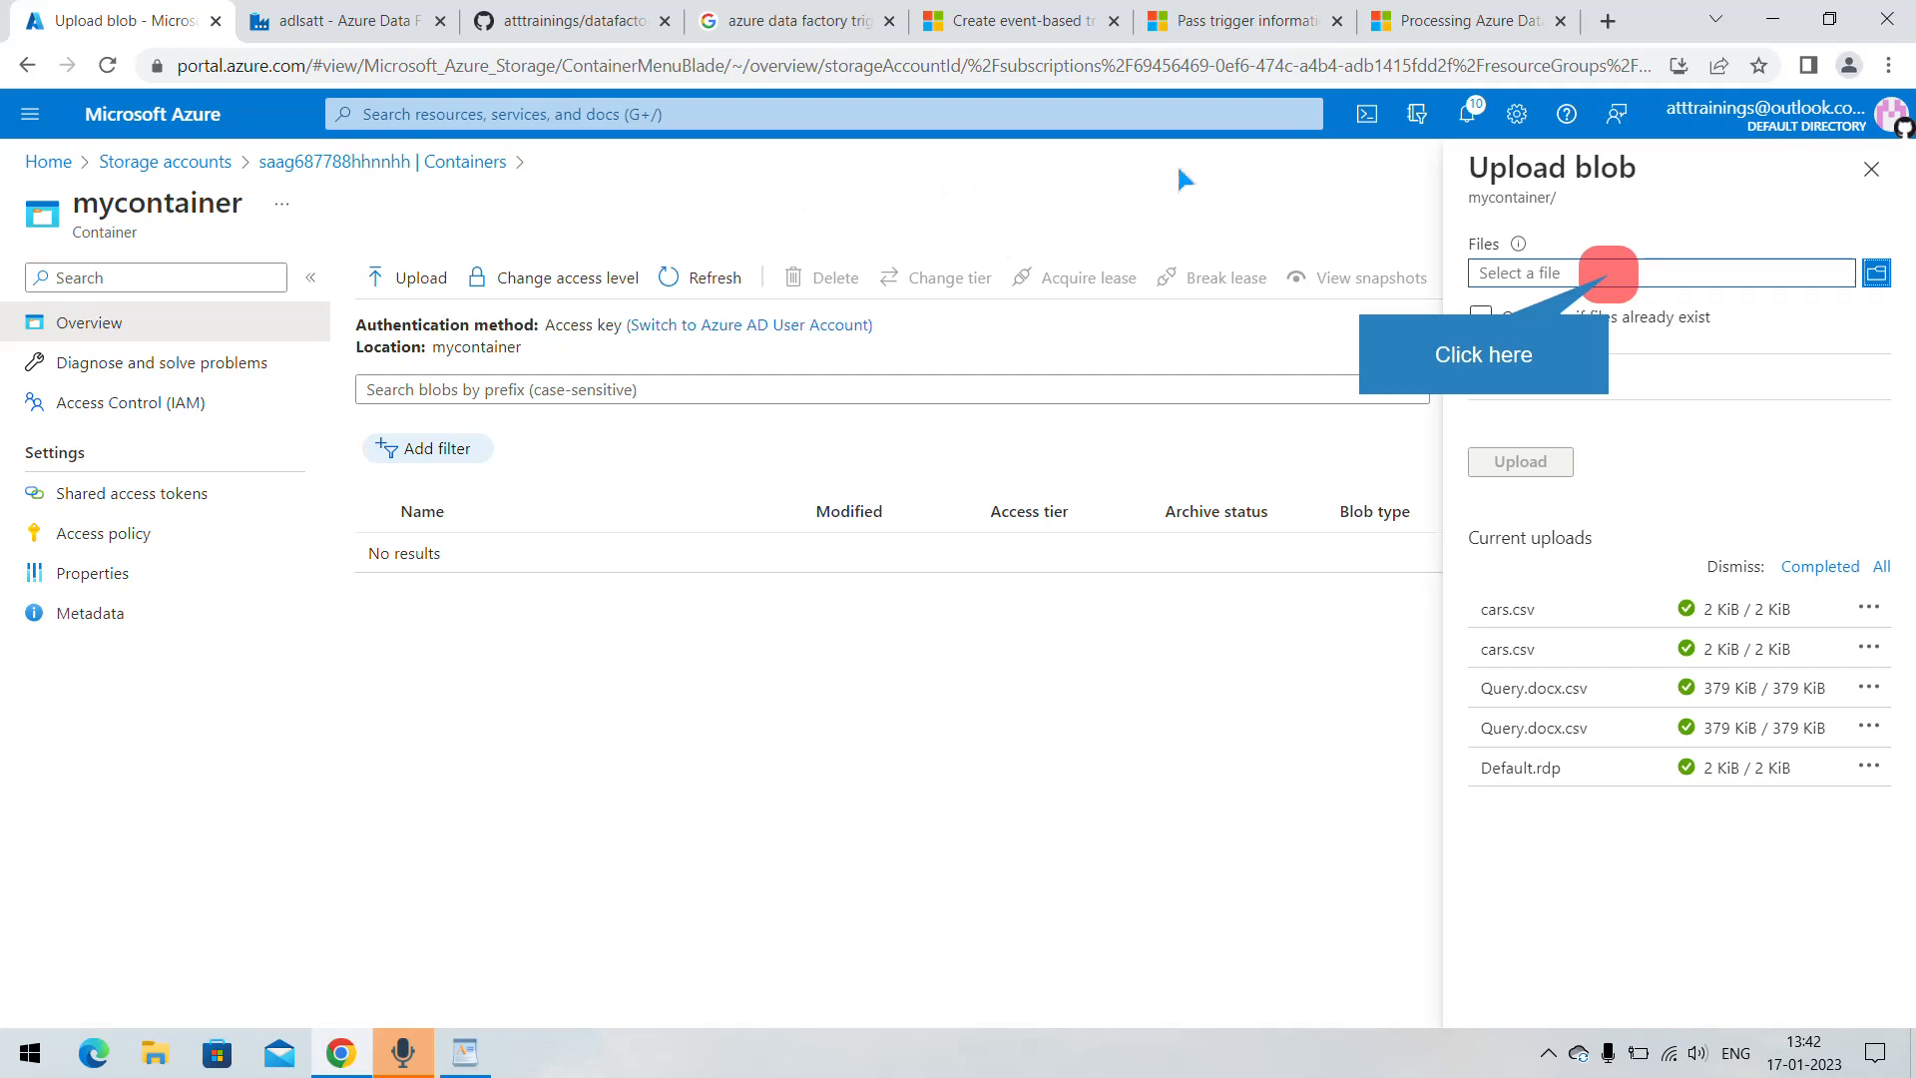
{"action": "left_click", "coordinate": [1622, 267]}
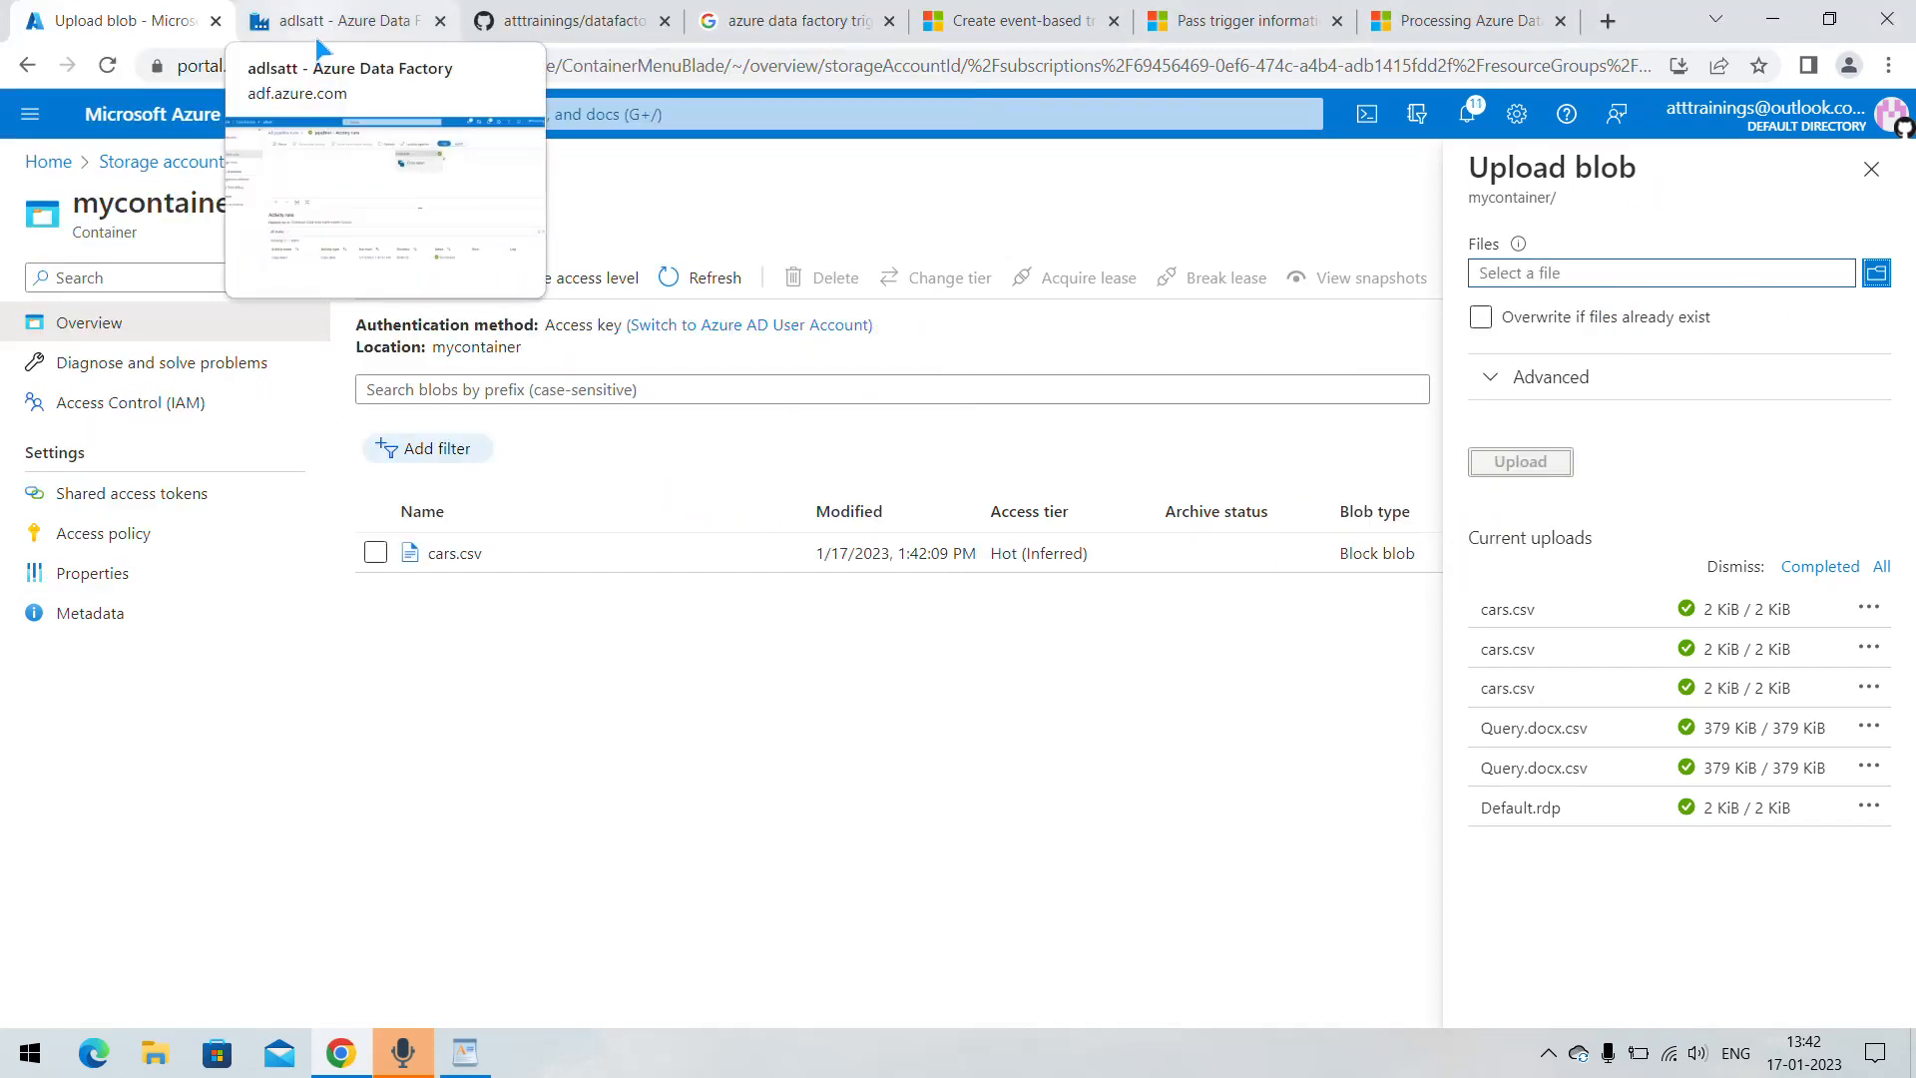
- Switch to Azure Data Factory and check the storage event trigger runs and the refreshed pipeline runs
{"action": "left_click", "coordinate": [322, 38]}
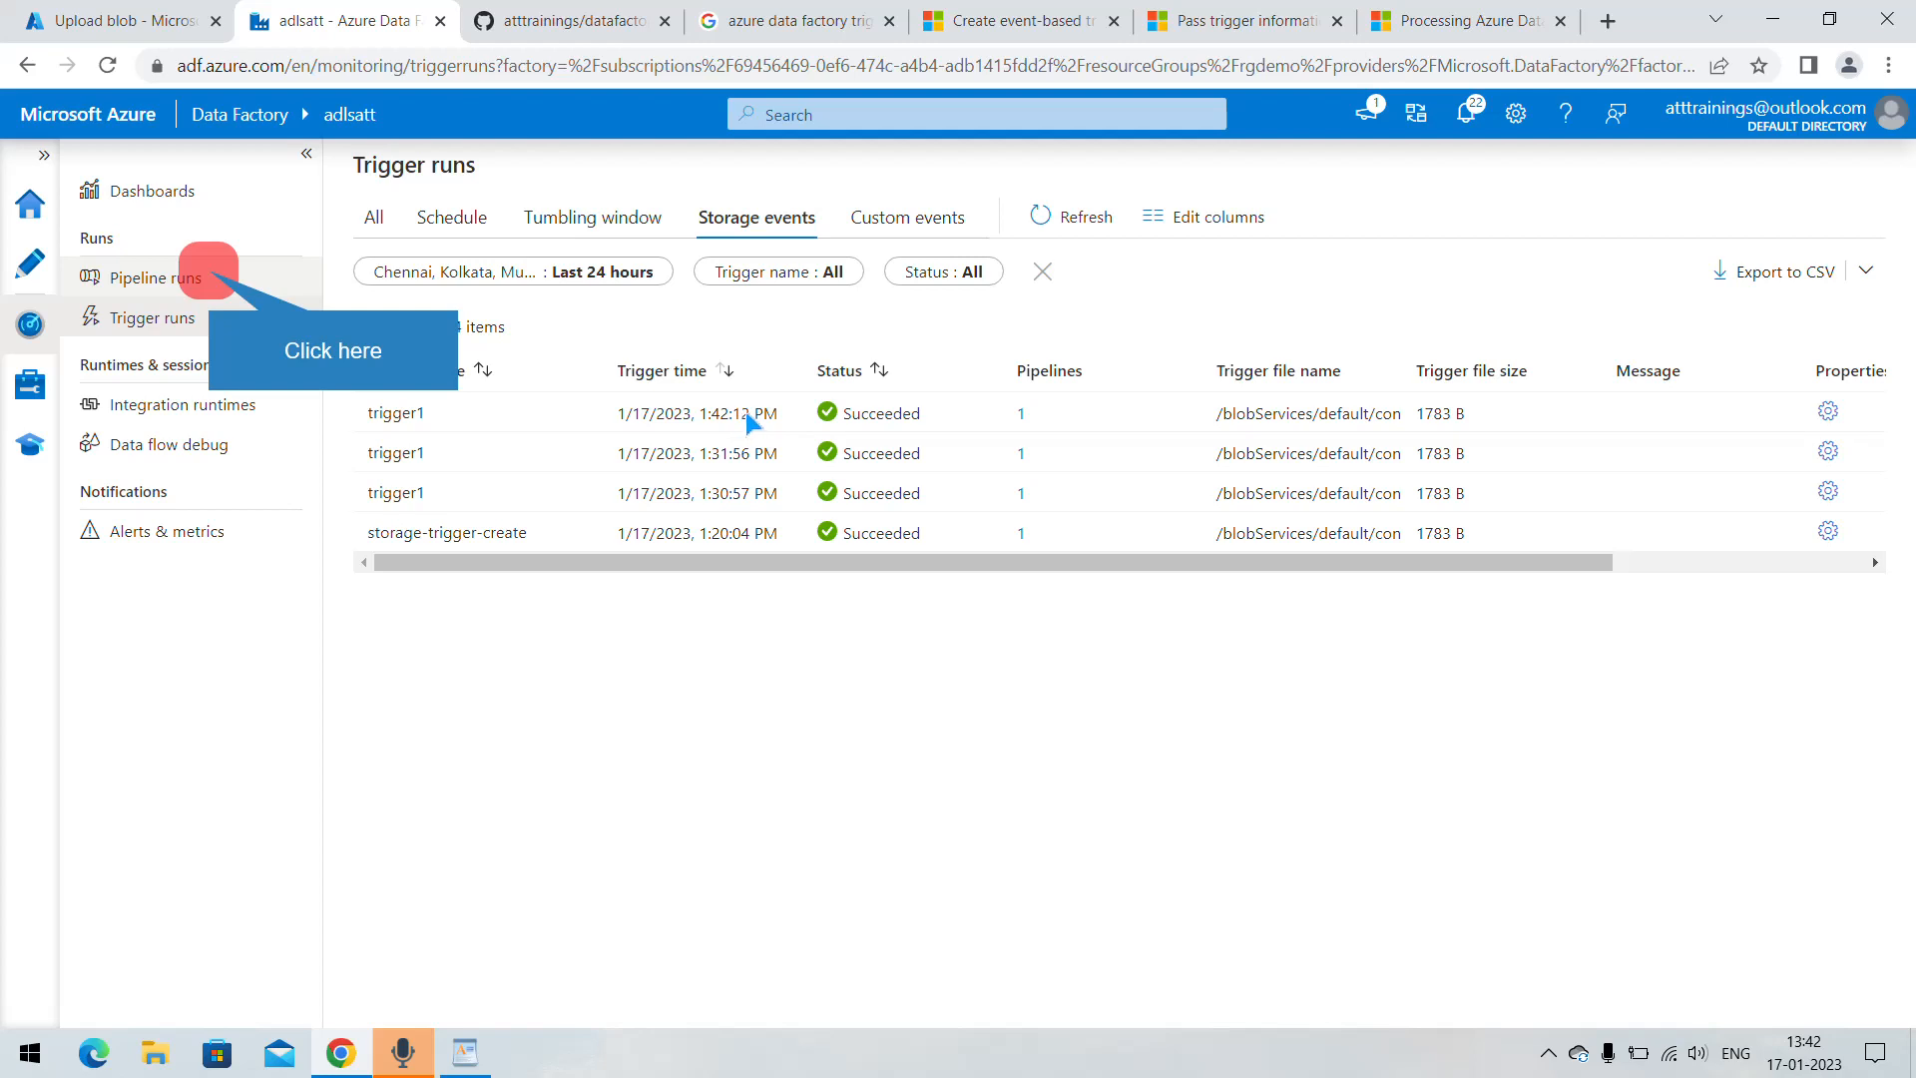
{"action": "left_click", "coordinate": [212, 282]}
{"action": "left_click", "coordinate": [882, 216]}
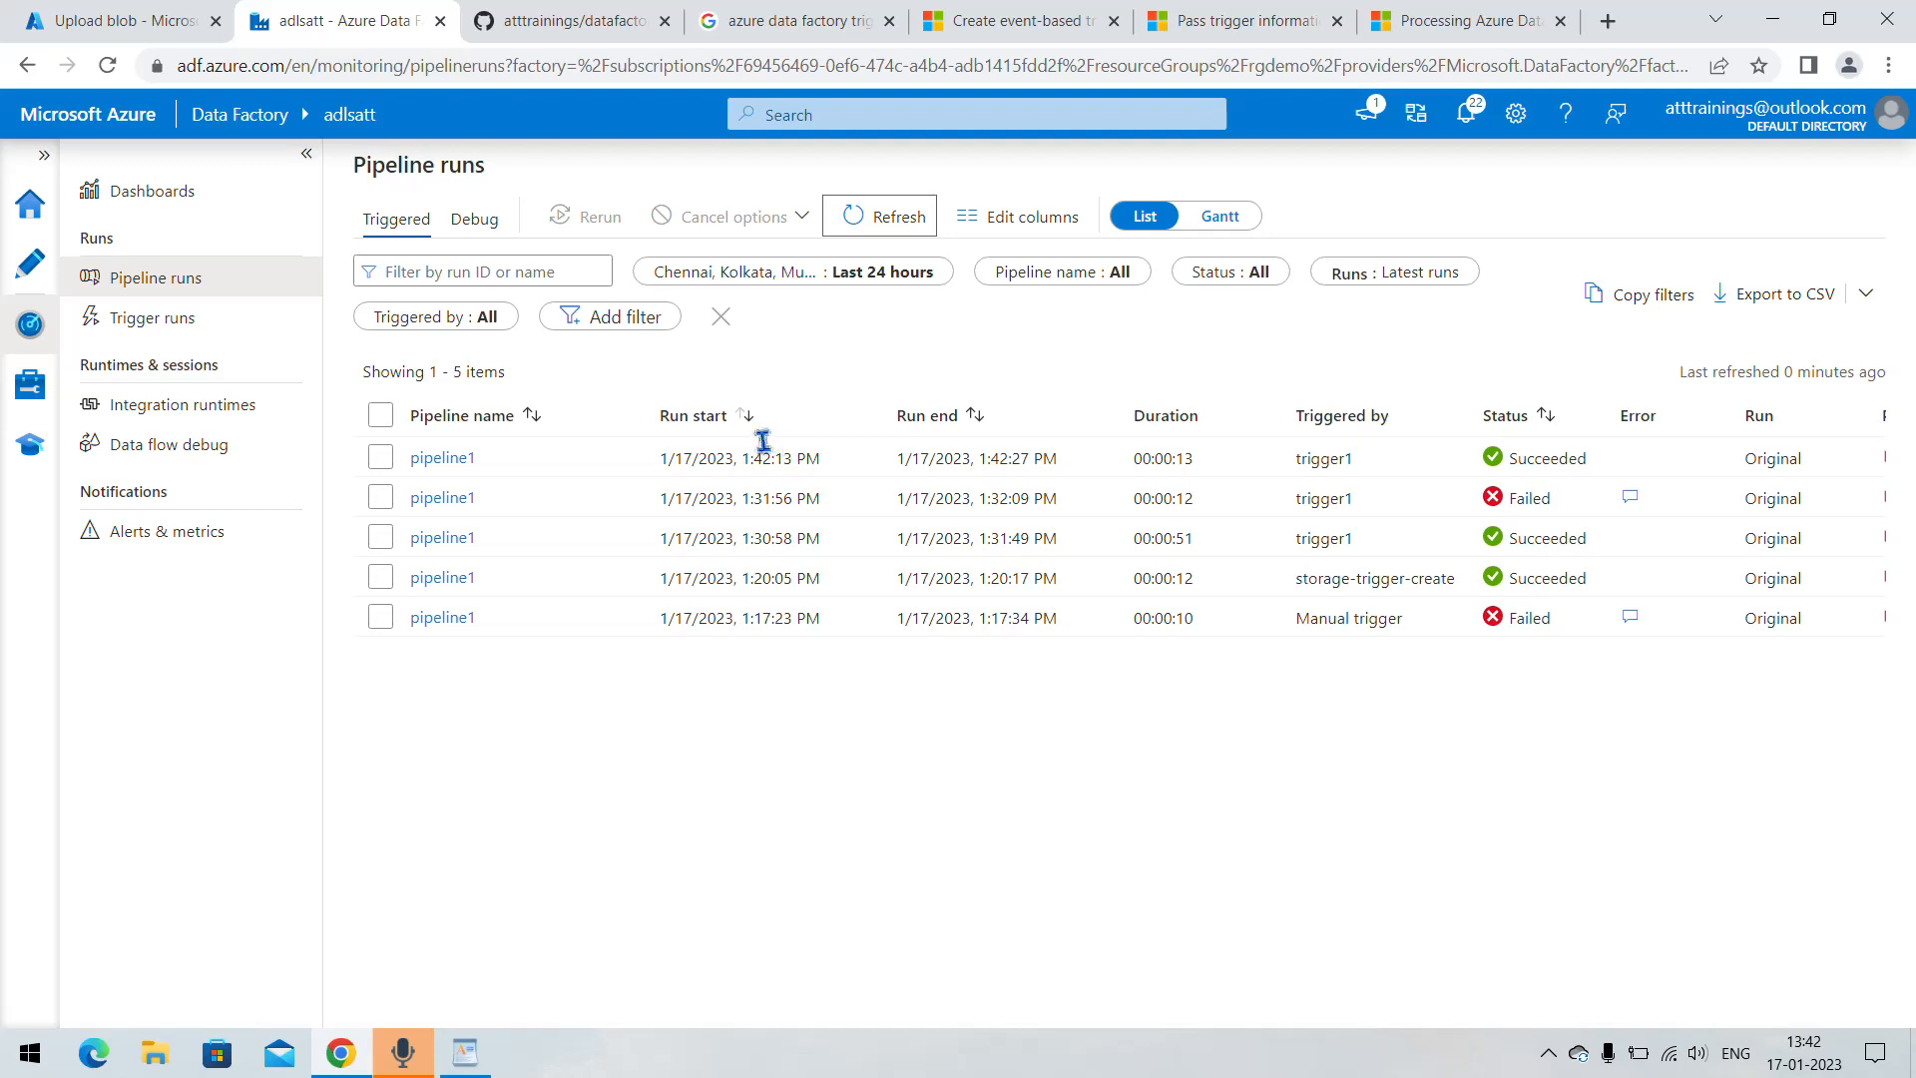
- Switch to the Azure portal and check the contents of container1 in the adlsag2222 storage account for the copied file
{"action": "left_click", "coordinate": [160, 22]}
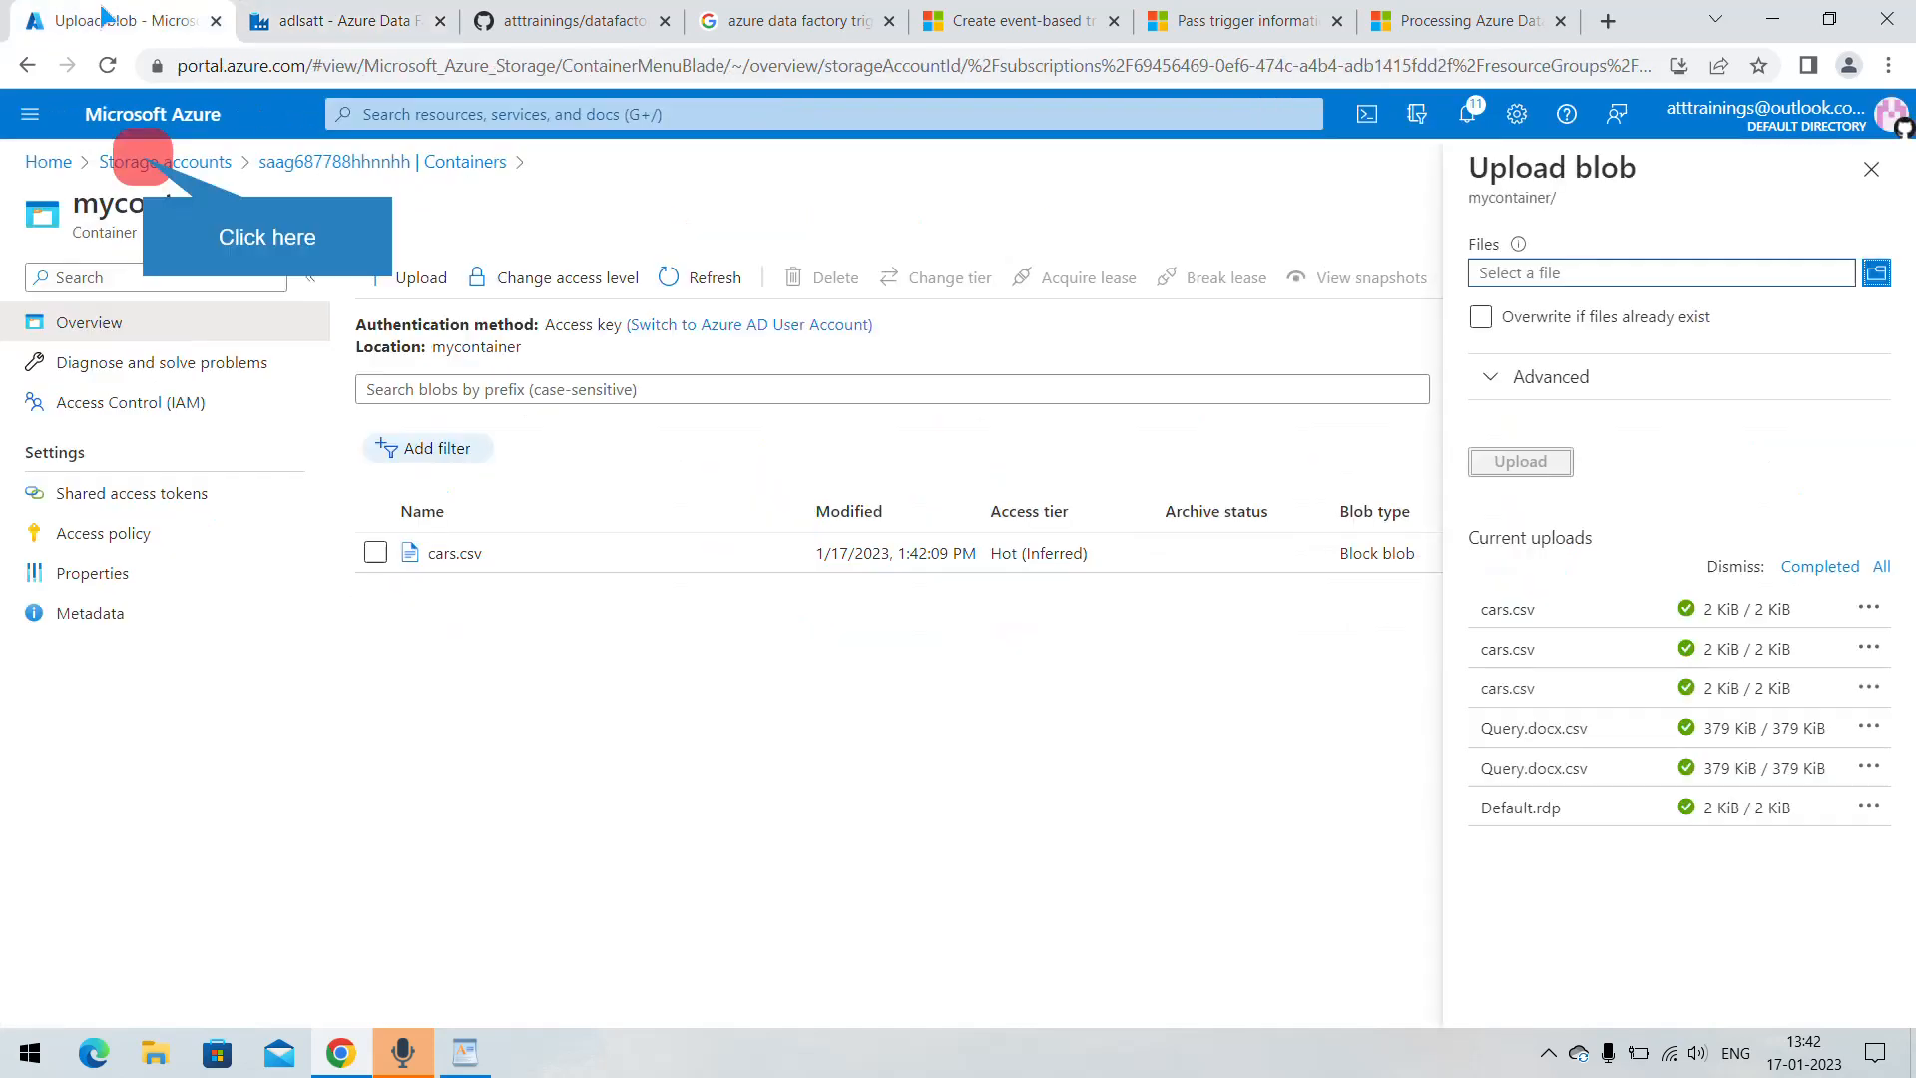
{"action": "left_click", "coordinate": [141, 158]}
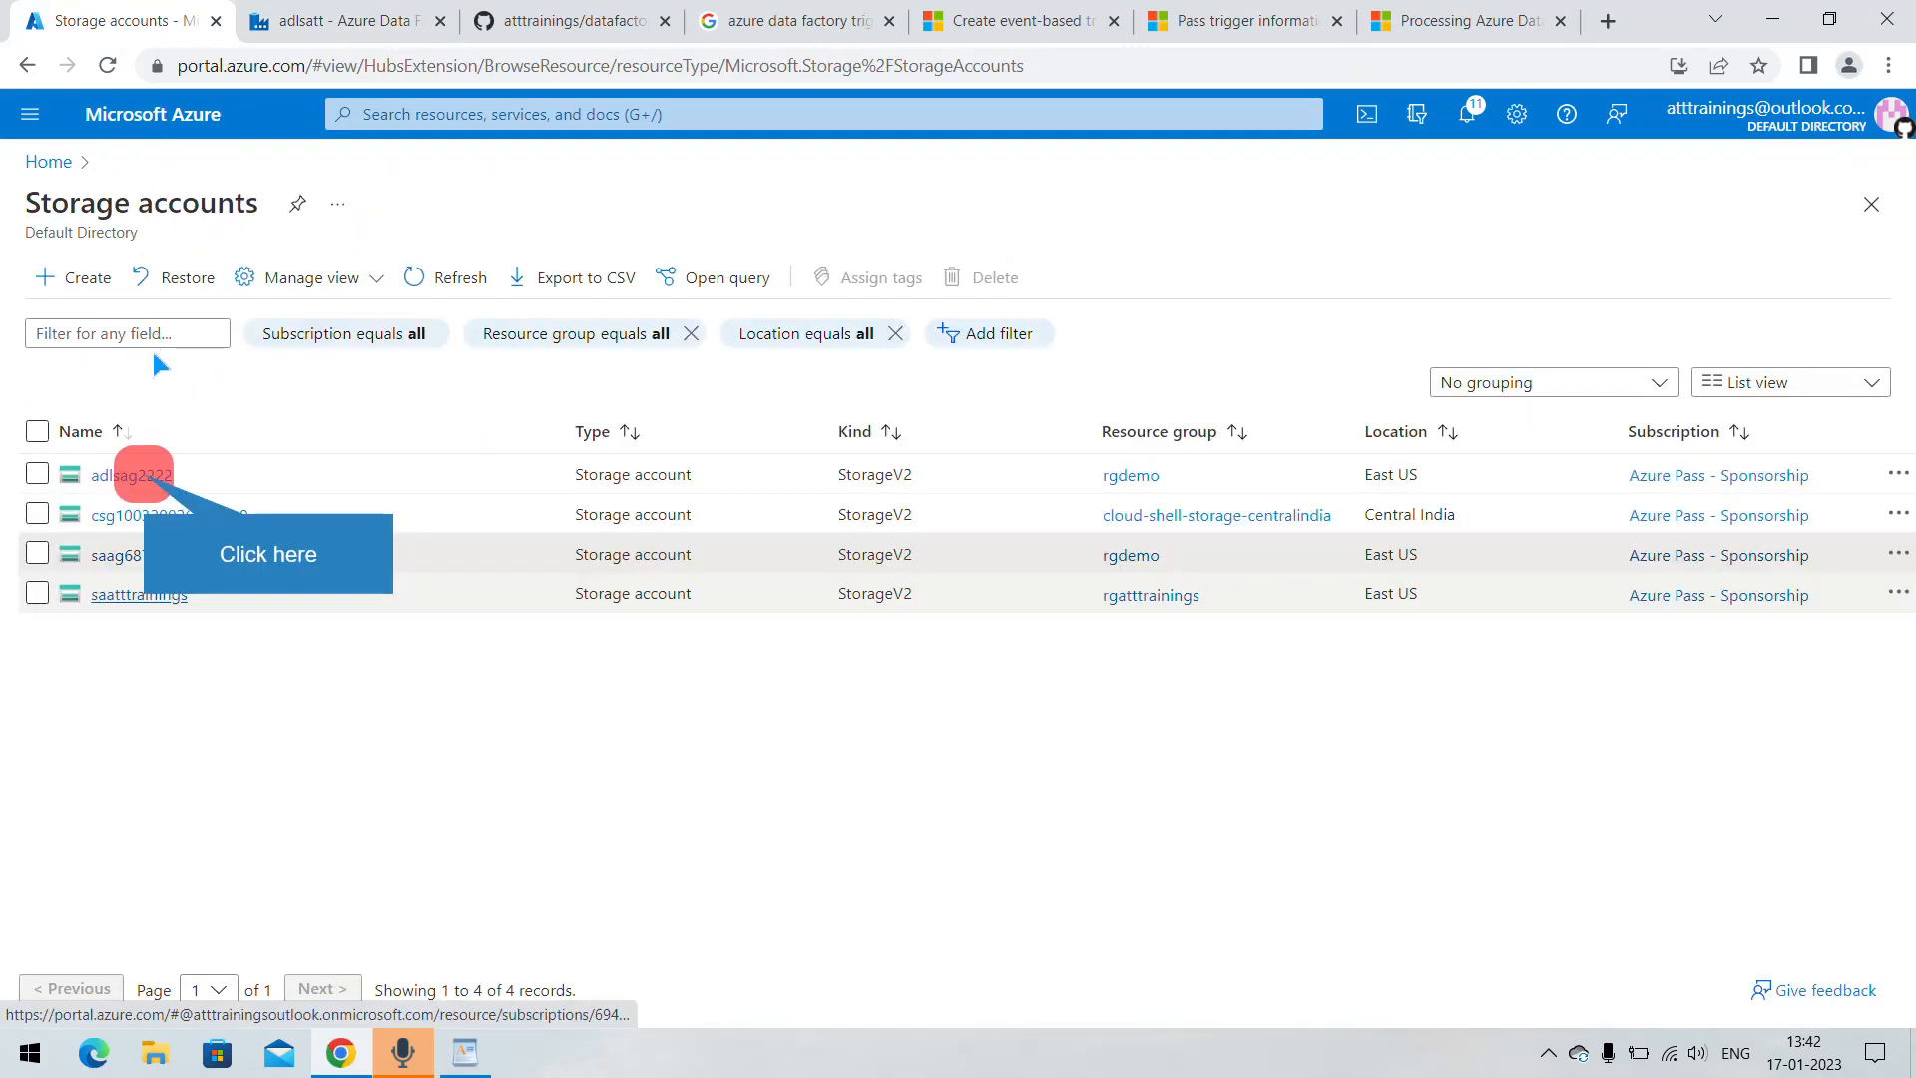
{"action": "left_click", "coordinate": [140, 475]}
{"action": "left_click", "coordinate": [529, 691]}
{"action": "left_click", "coordinate": [773, 475]}
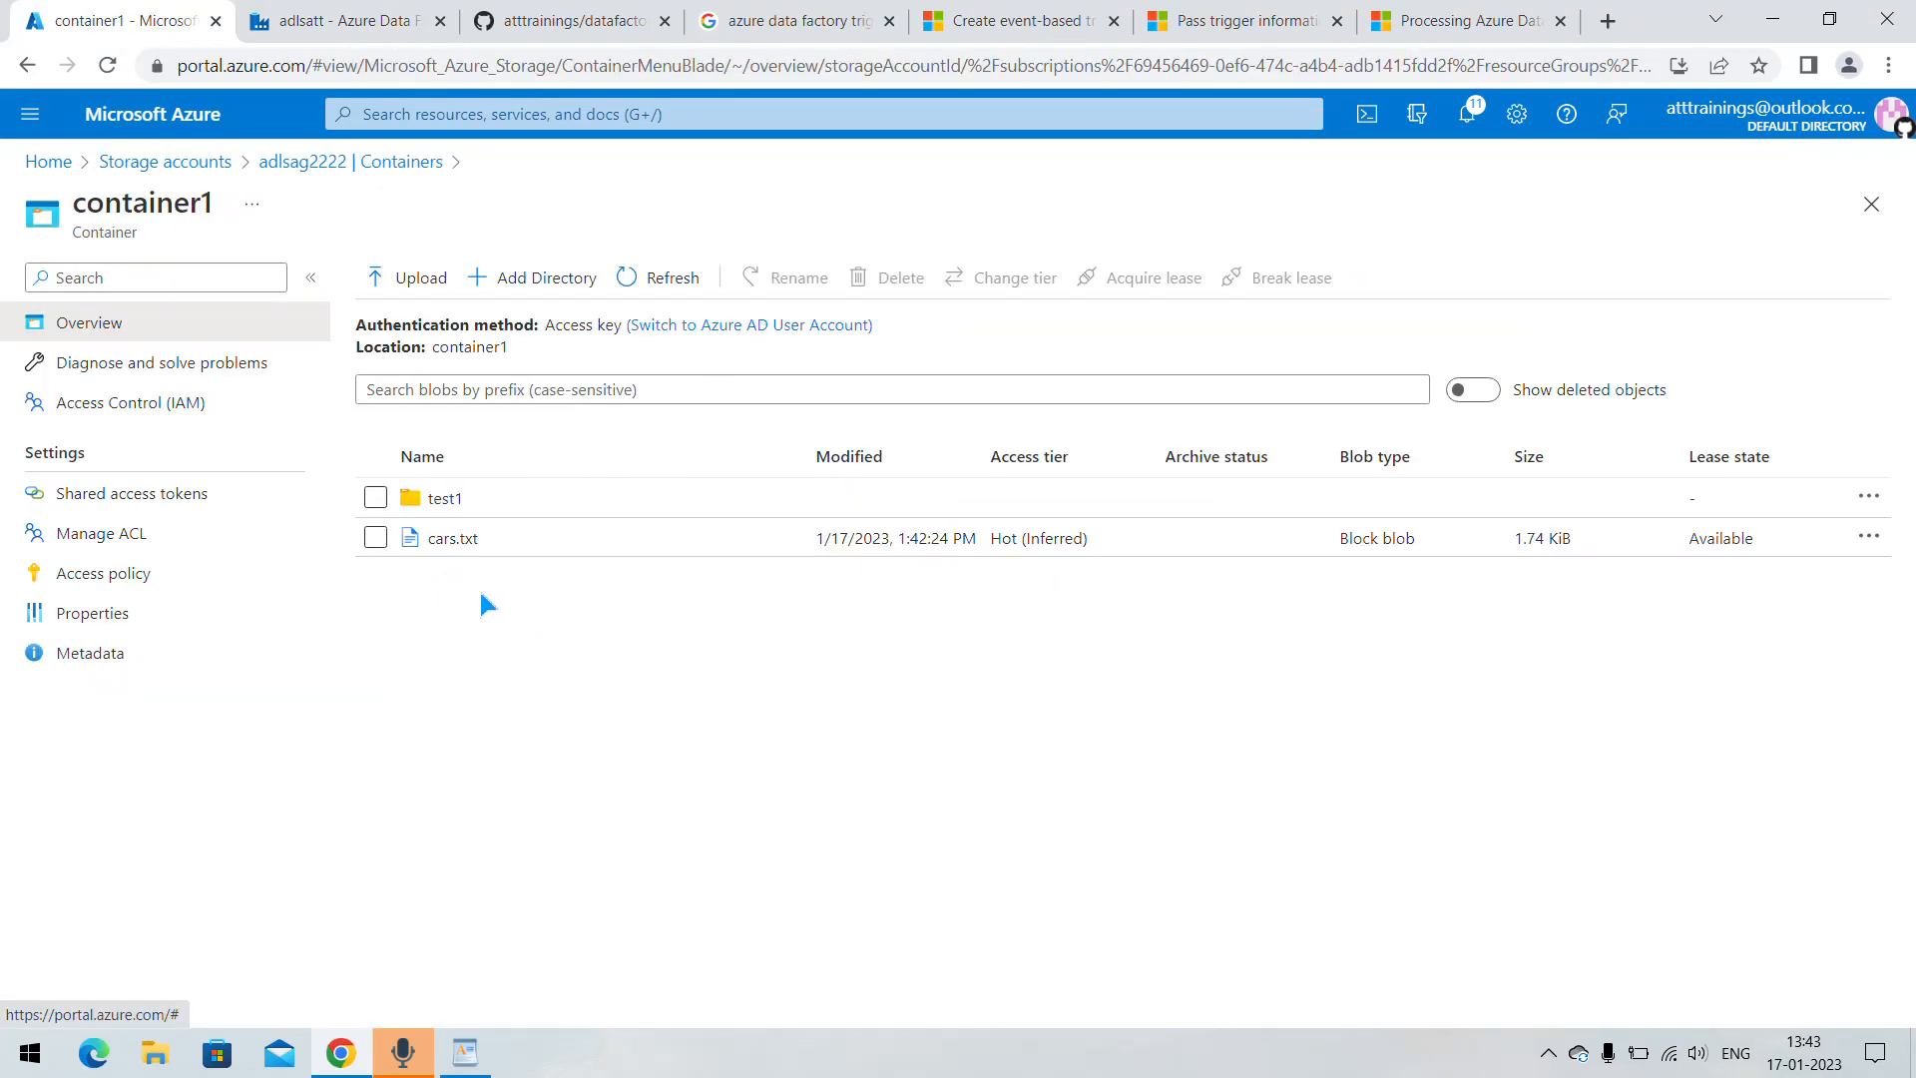